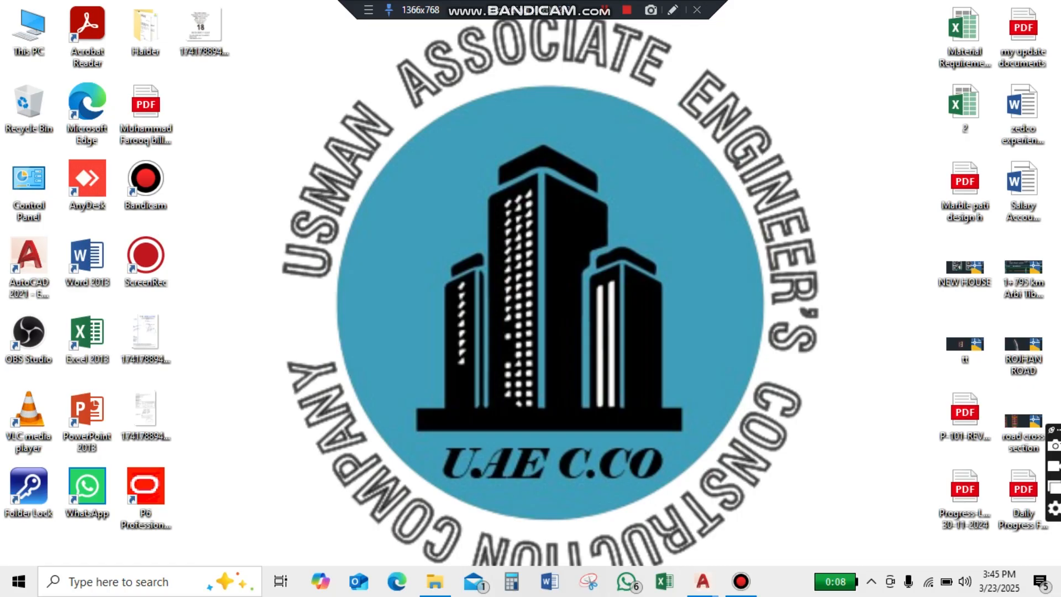
# - Switch to the Drawing2 window in AutoCAD and look over the dimensioned triangle
pyautogui.moveTo(703, 581)
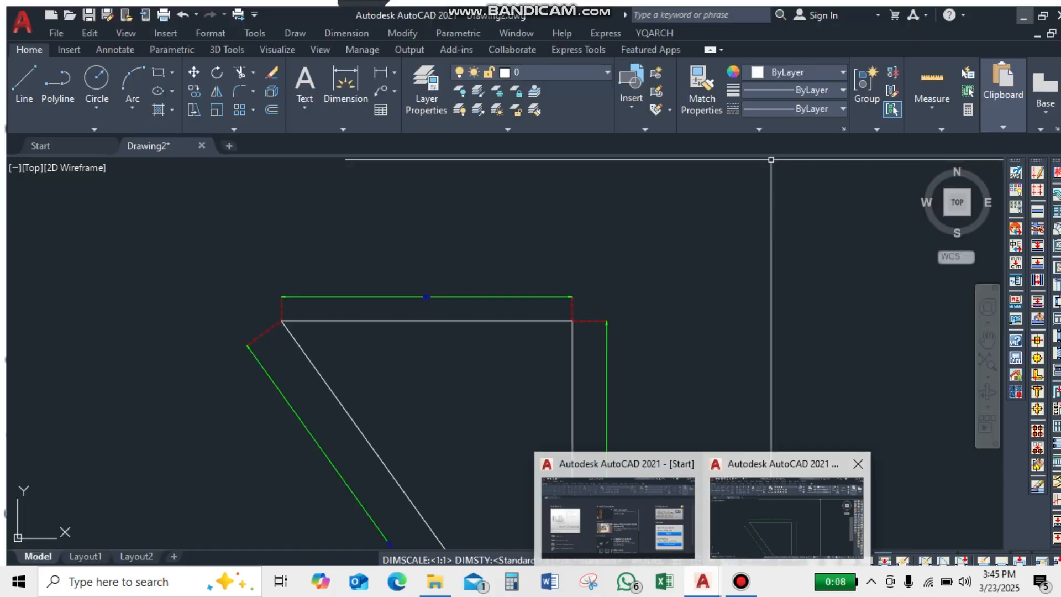
pyautogui.click(793, 505)
pyautogui.scroll(-4, 490, 265)
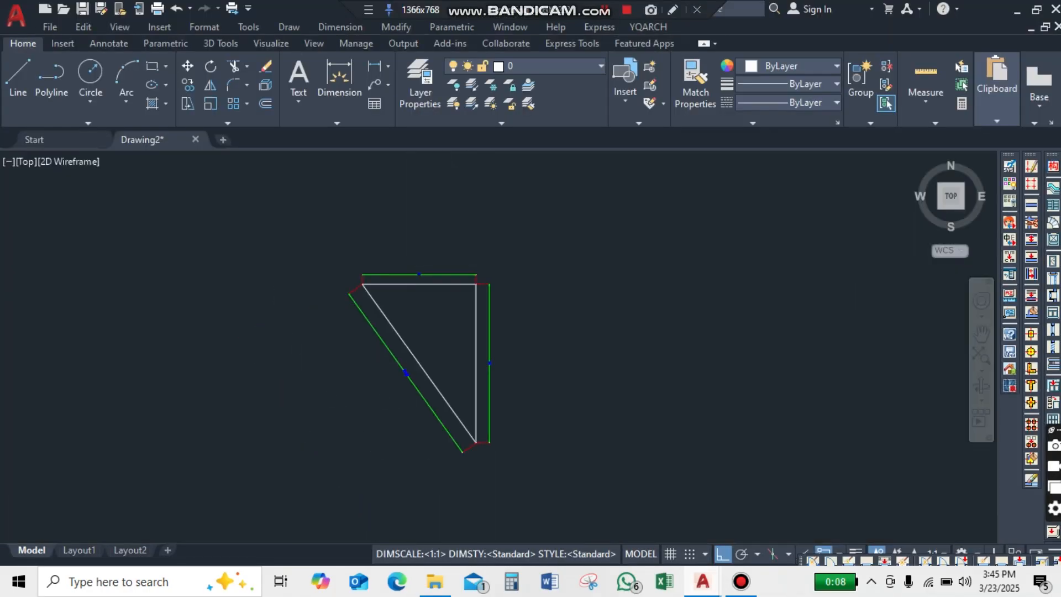
pyautogui.scroll(2, 498, 281)
pyautogui.scroll(2, 498, 280)
pyautogui.scroll(-2, 502, 300)
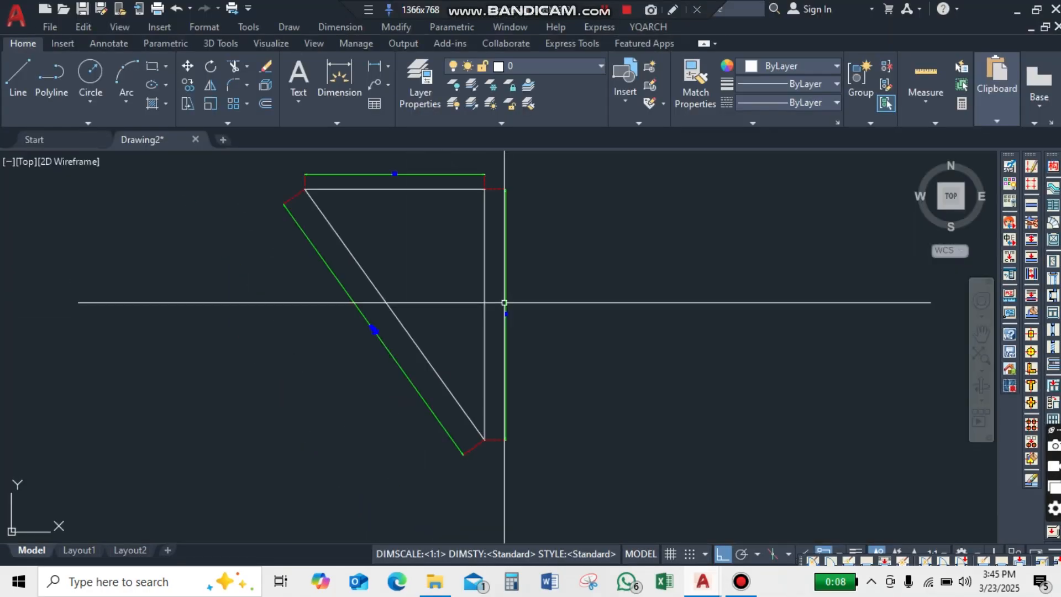
pyautogui.scroll(-2, 516, 279)
pyautogui.scroll(2, 489, 226)
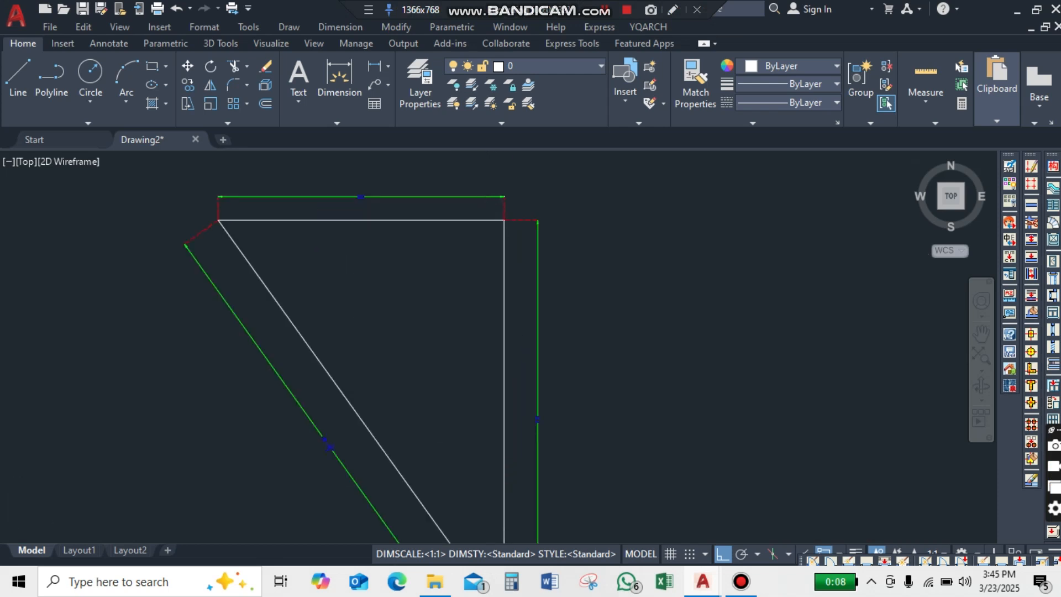
pyautogui.scroll(-2, 483, 225)
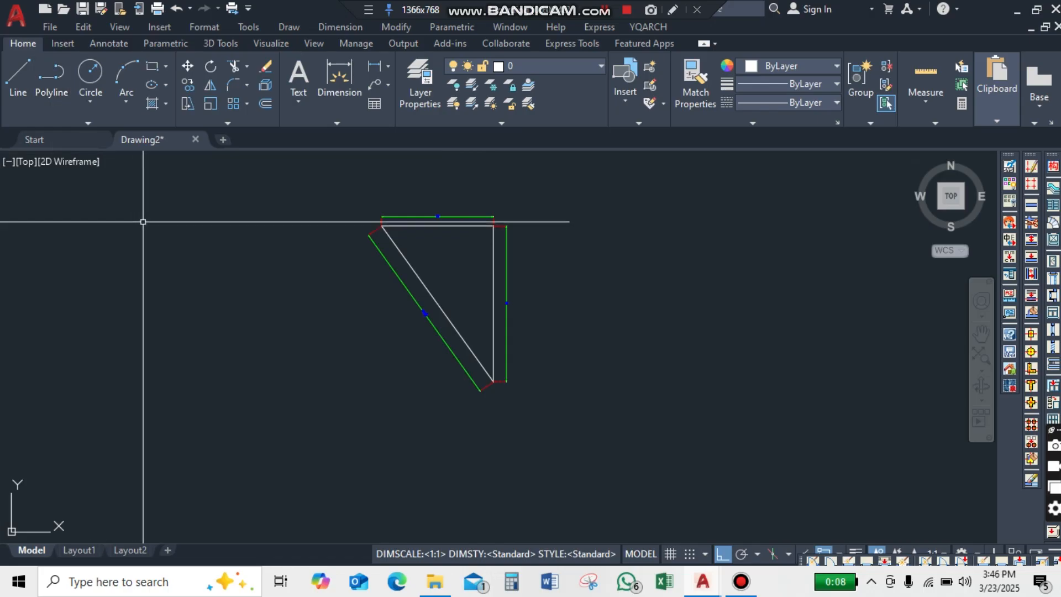
# - Draw a stepped polyline to the right of the triangle: 20' right, 25' down, 30' right
pyautogui.write('pl')
pyautogui.press('Return')
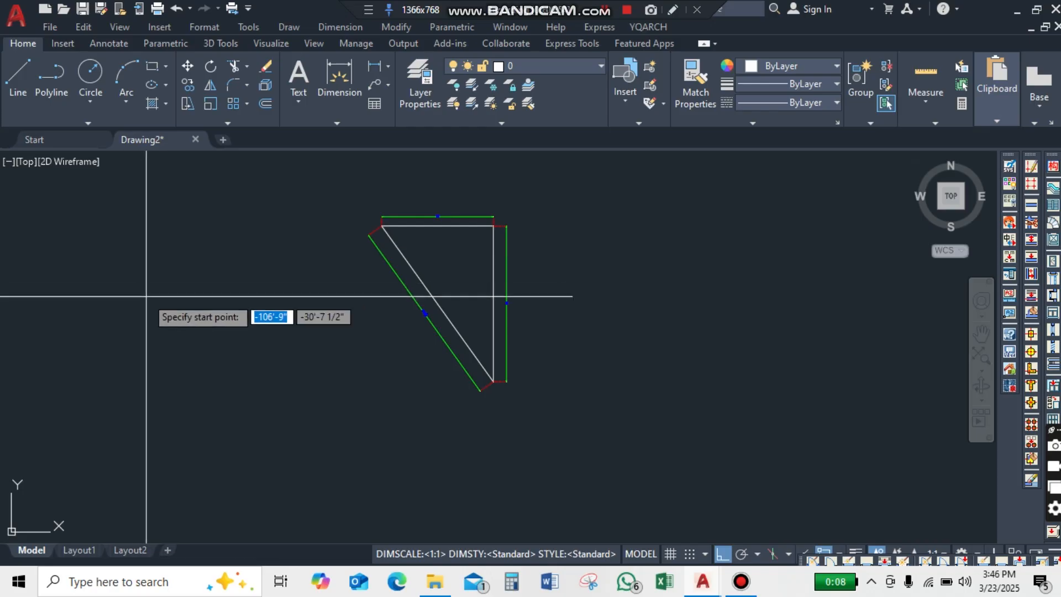
pyautogui.scroll(-2, 160, 268)
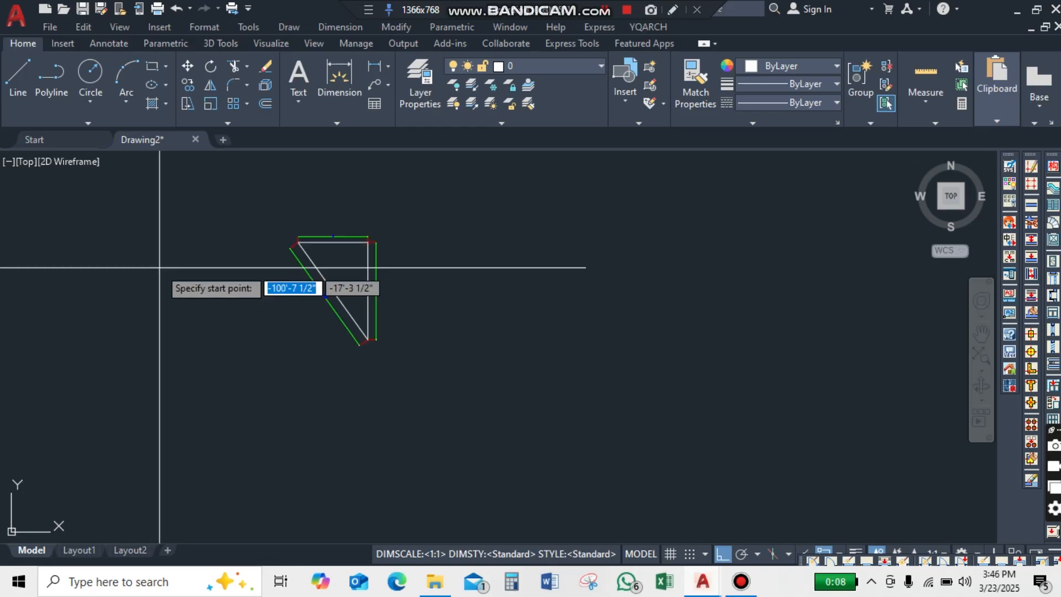
pyautogui.click(444, 239)
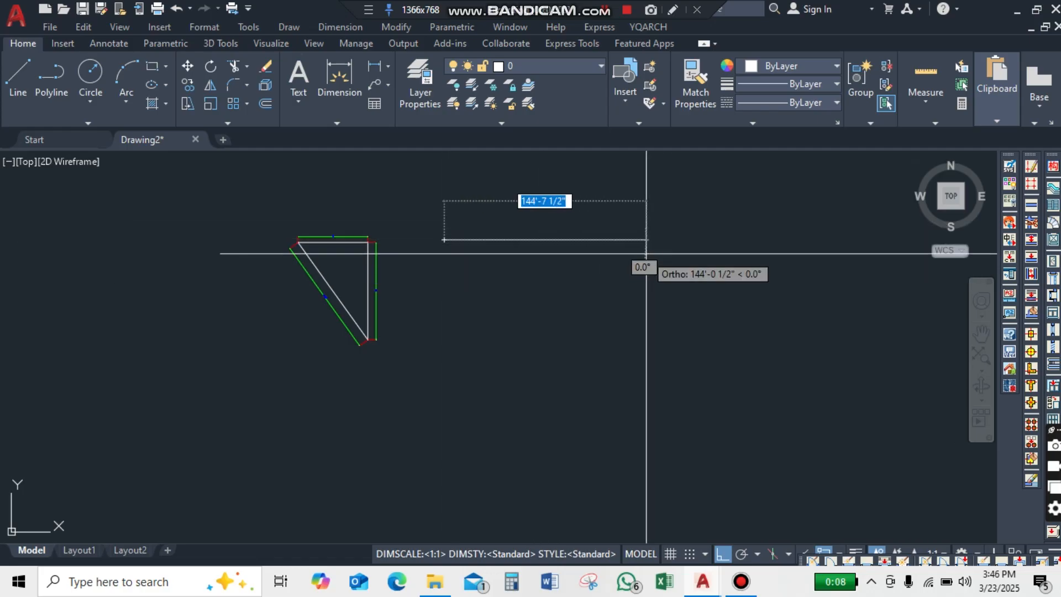
pyautogui.write("20'")
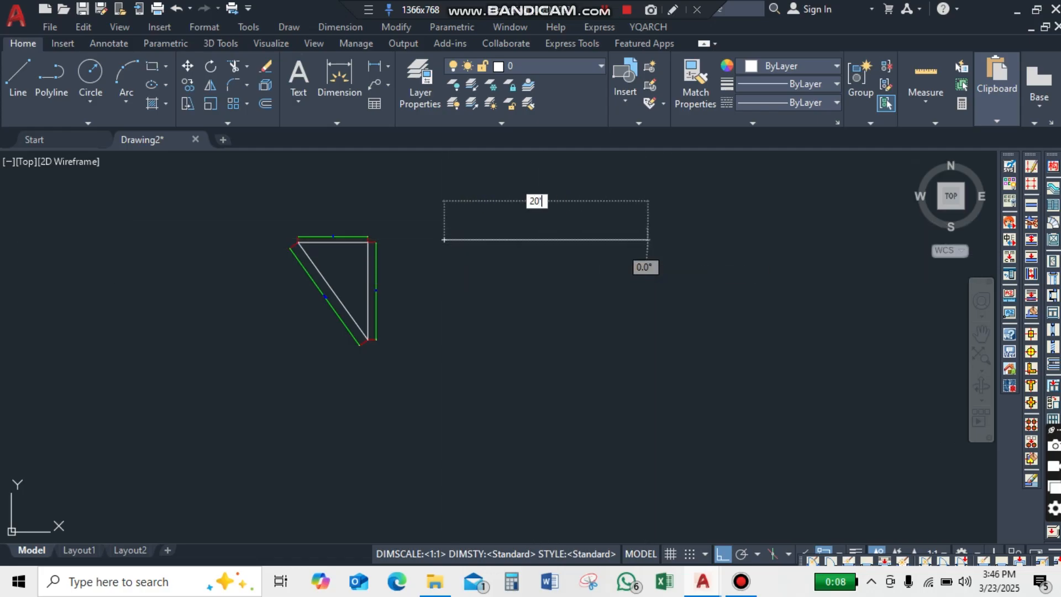
pyautogui.press('Return')
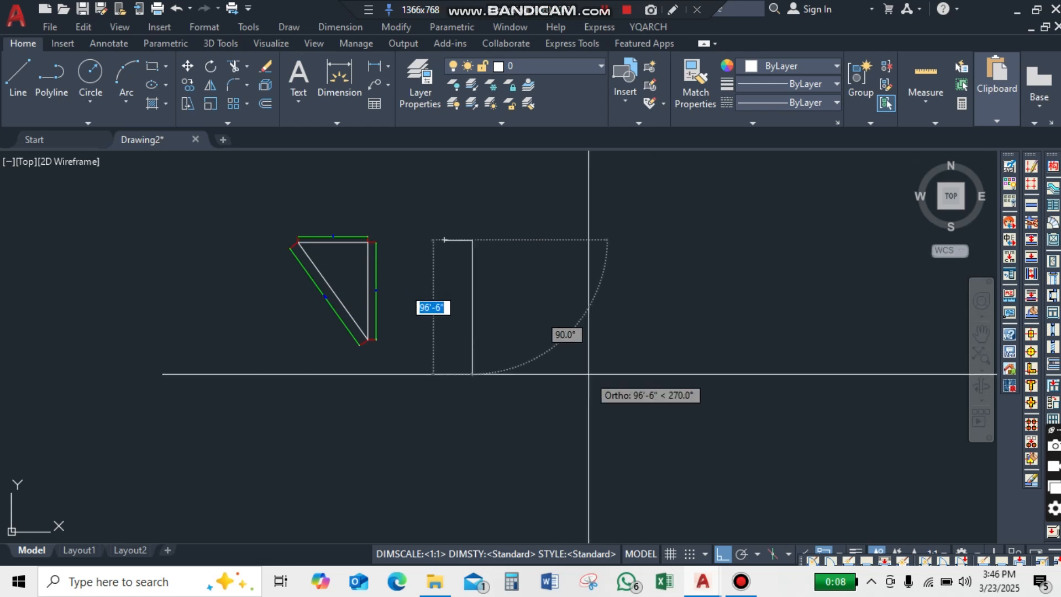
pyautogui.write('2')
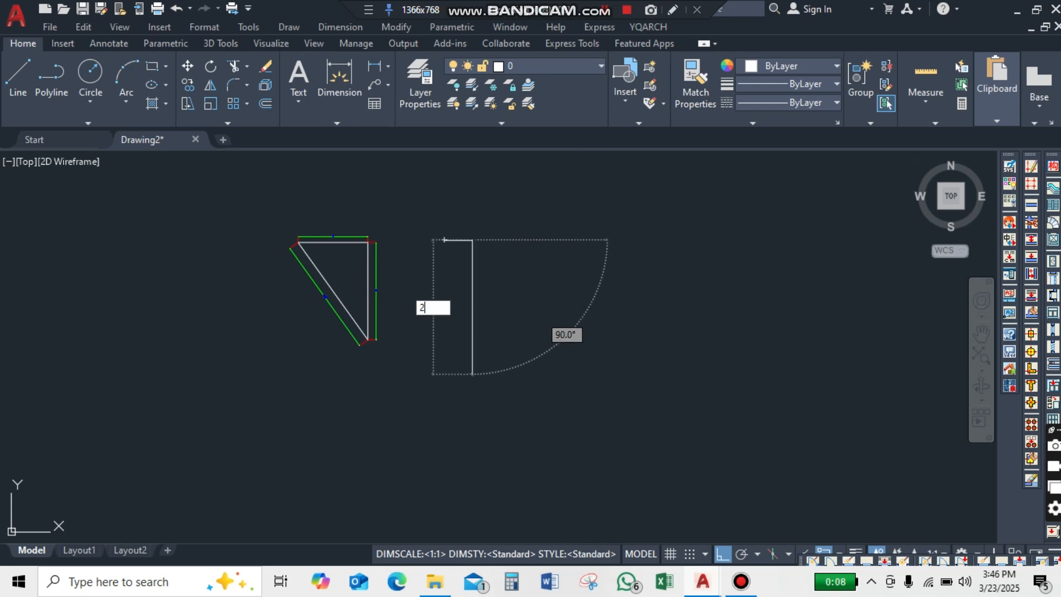
pyautogui.write('0')
pyautogui.press('BackSpace')
pyautogui.write("5'")
pyautogui.press('Return')
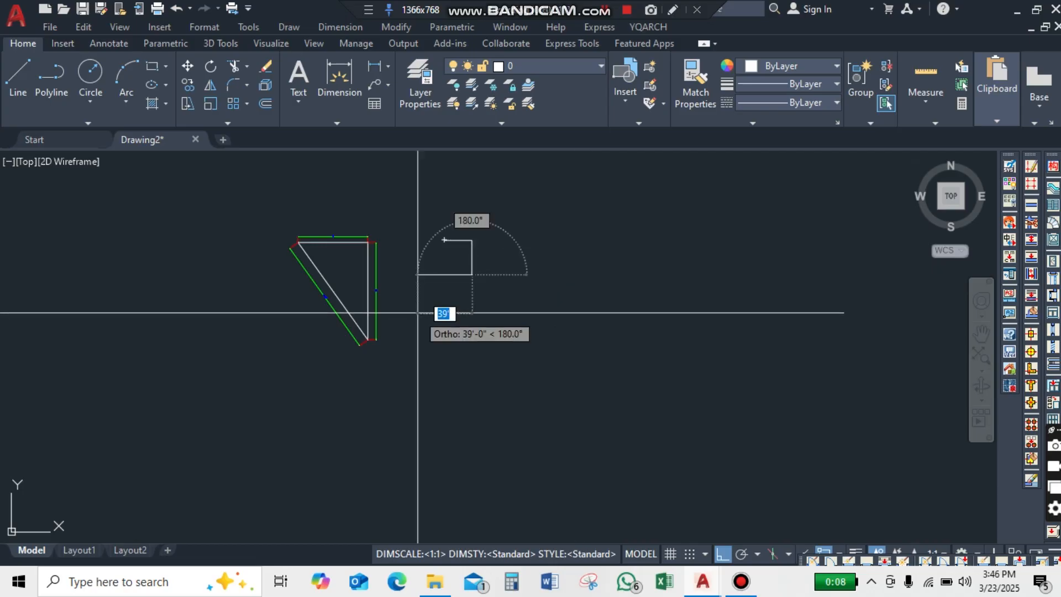
pyautogui.write('30')
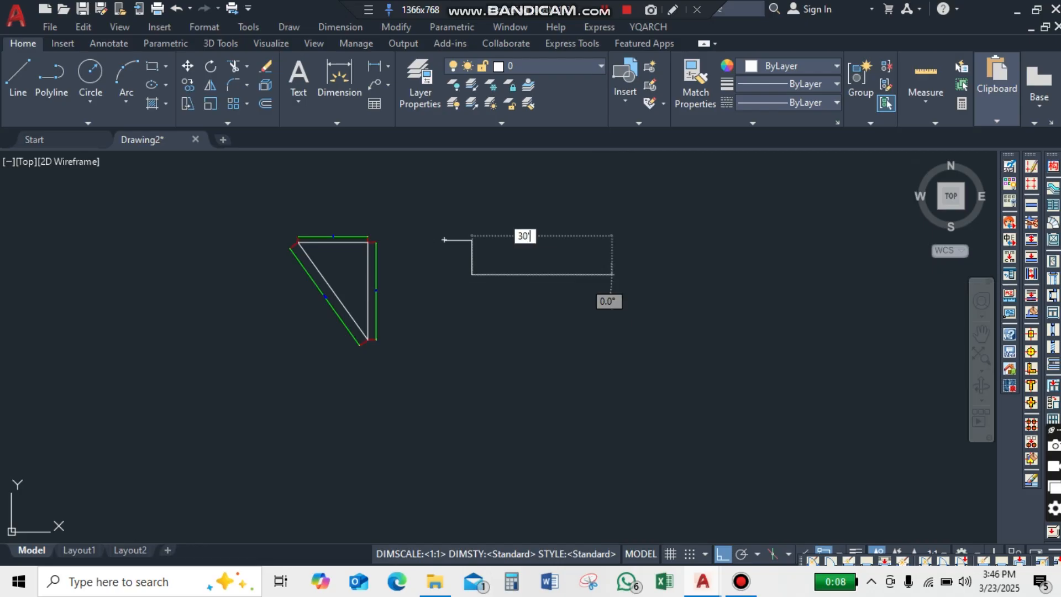
pyautogui.press('Return')
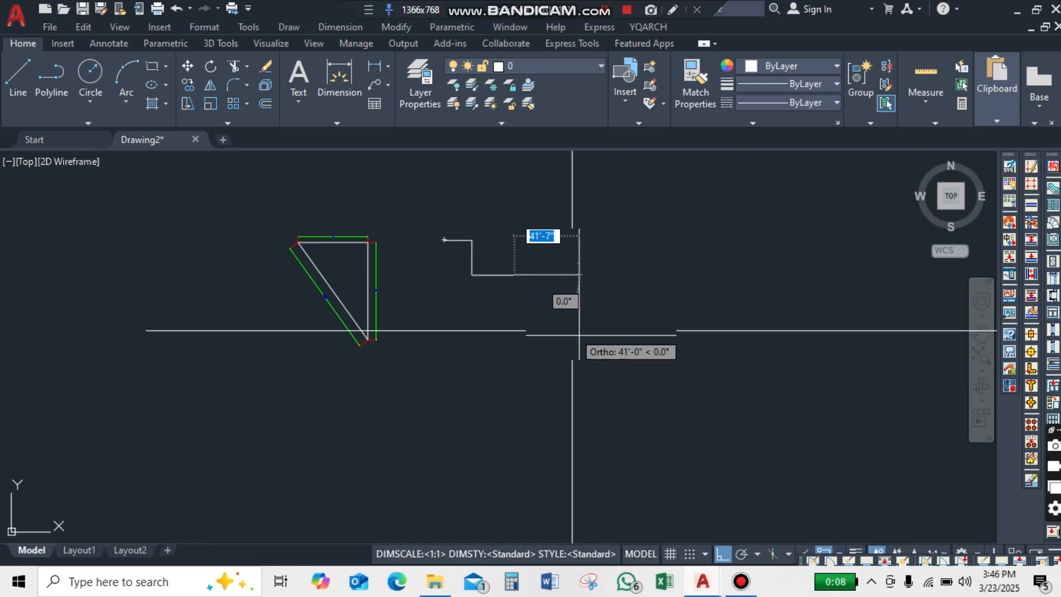
pyautogui.scroll(3, 536, 318)
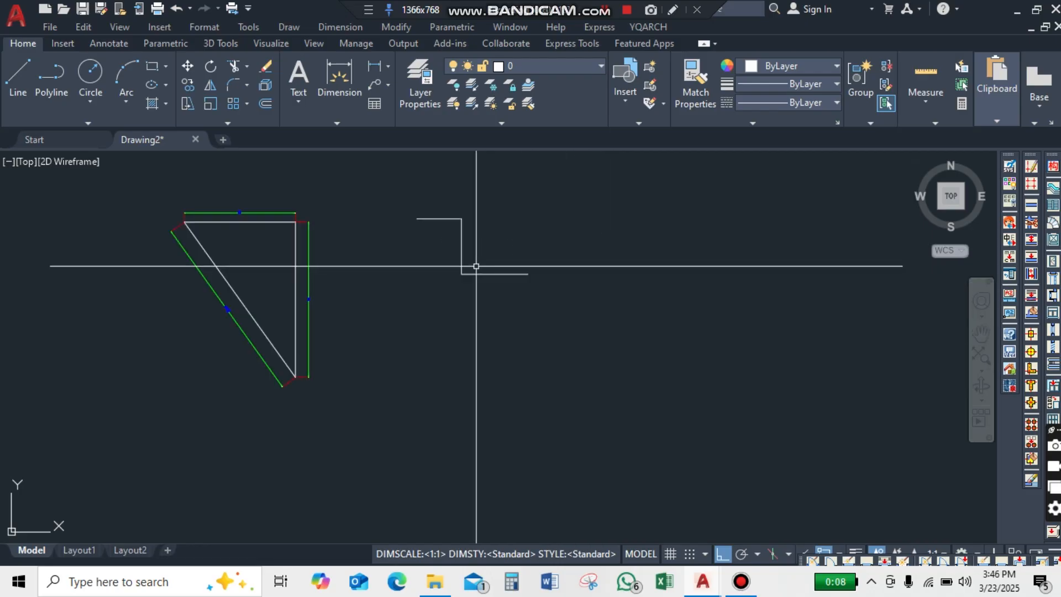
# - Select the stepped polyline to check how its segments are joined, and clear the selection
pyautogui.scroll(5, 603, 309)
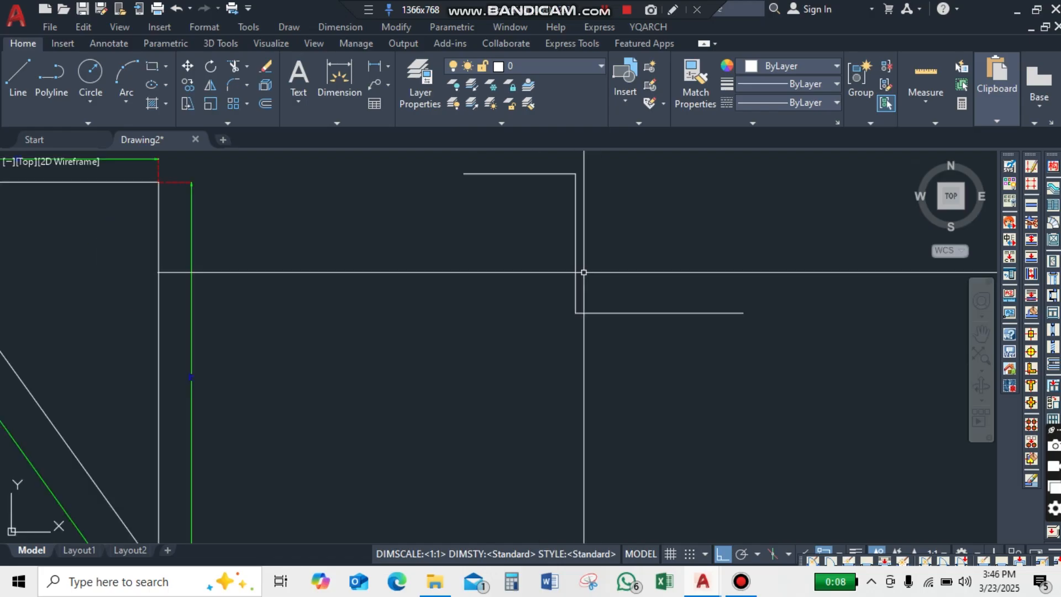
pyautogui.click(577, 289)
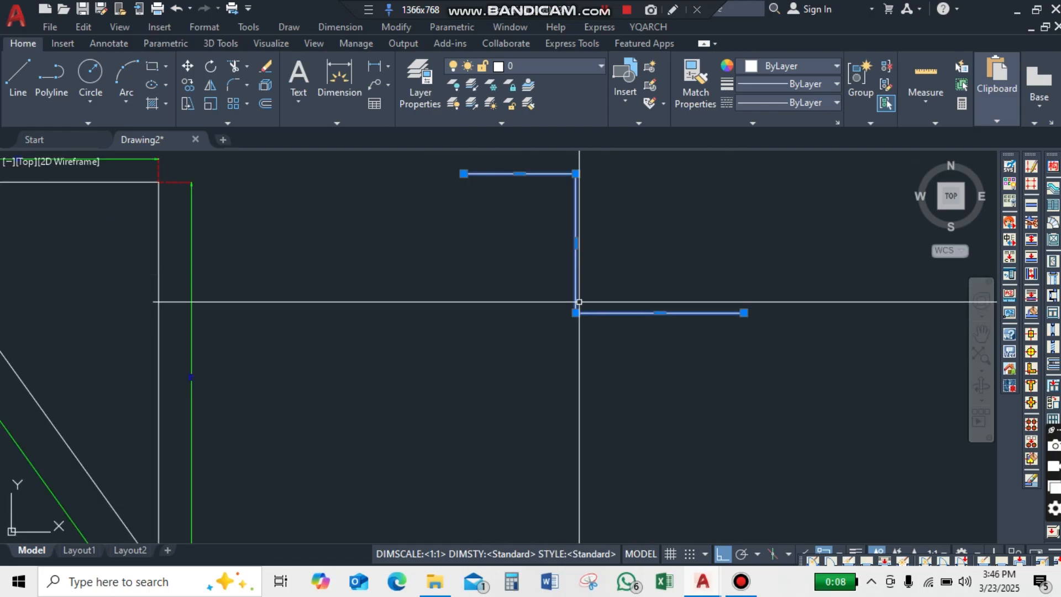
pyautogui.scroll(-5, 576, 306)
pyautogui.scroll(4, 597, 303)
pyautogui.press('Escape')
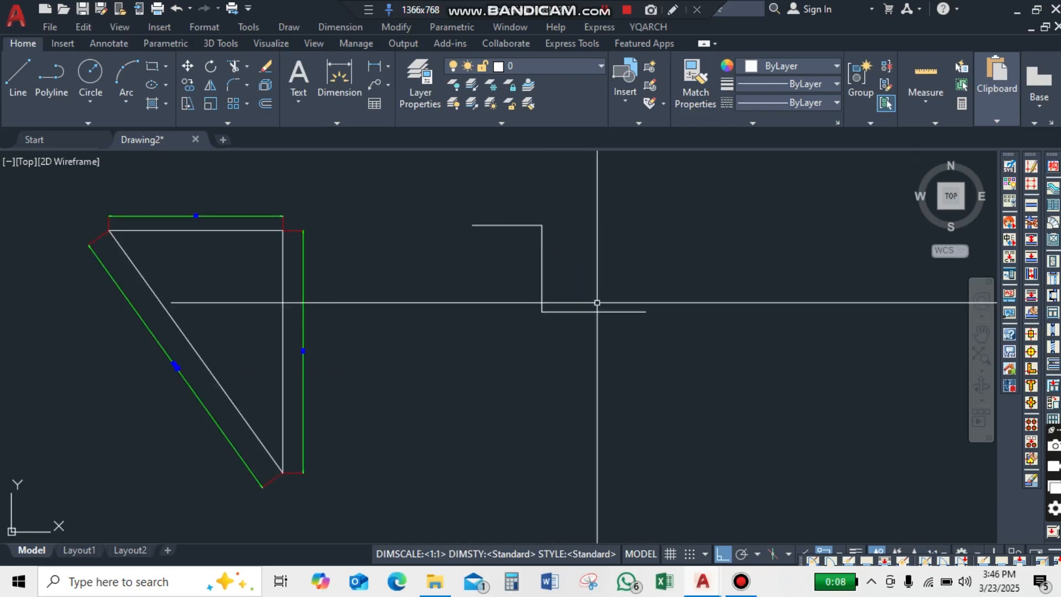
# - Draw a similar stepped shape just above the polyline with three separate Line segments: right, down, right
pyautogui.write('l')
pyautogui.press('Return')
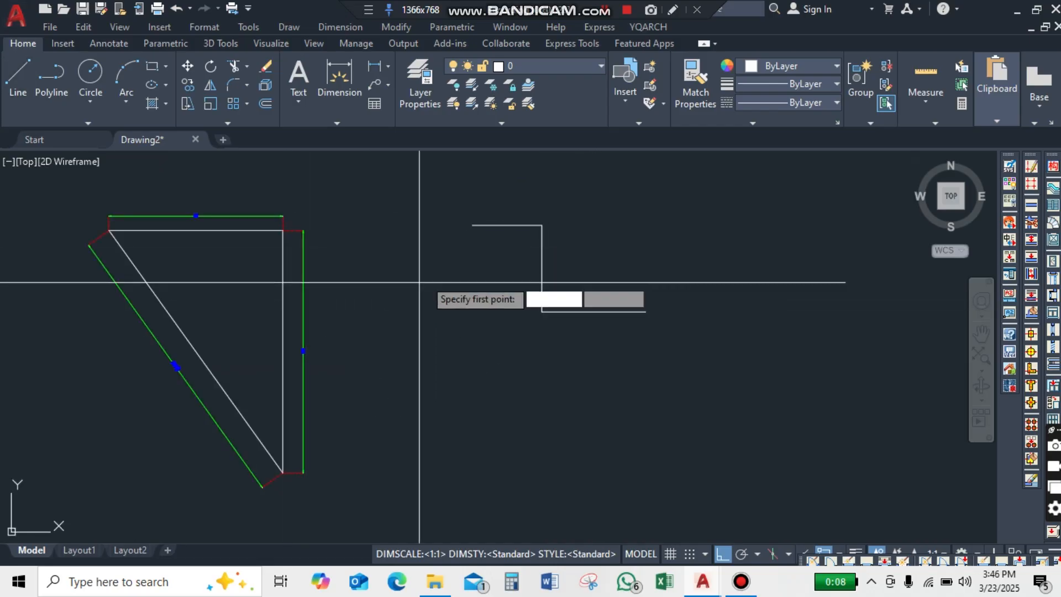
pyautogui.click(468, 192)
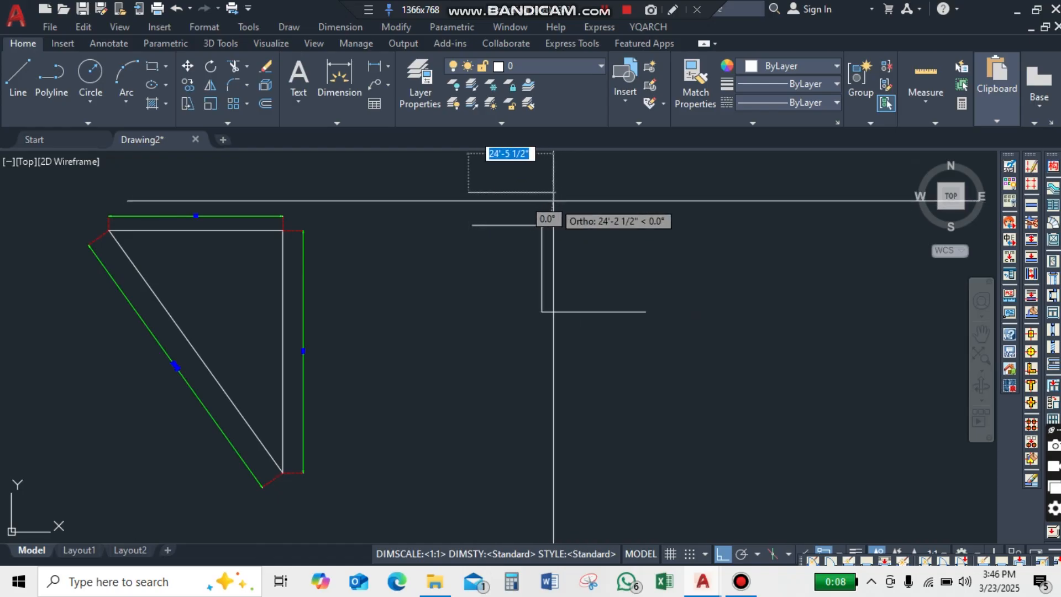
pyautogui.click(565, 192)
pyautogui.click(564, 281)
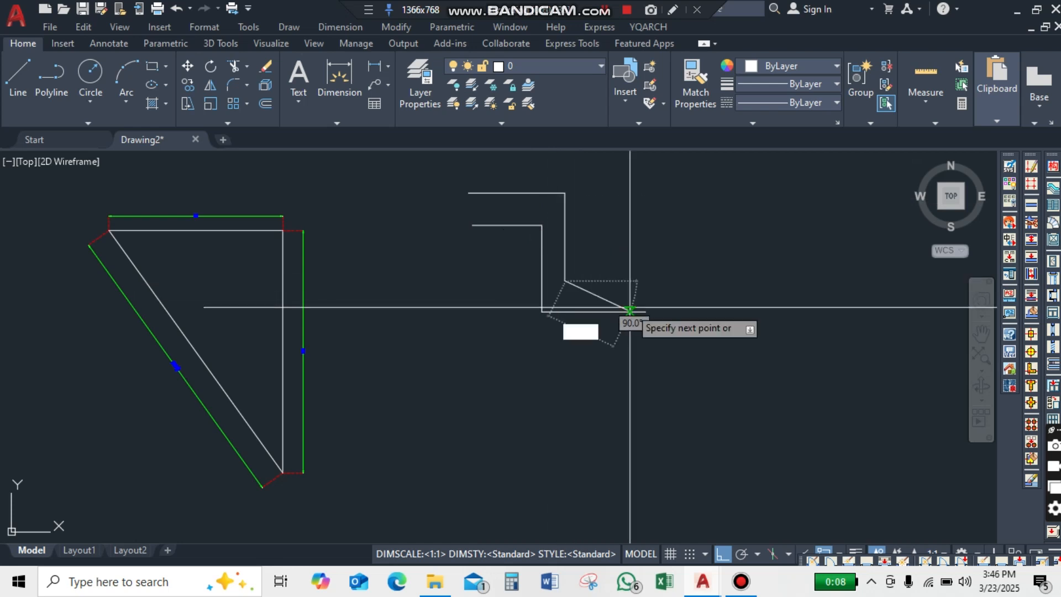
pyautogui.click(666, 281)
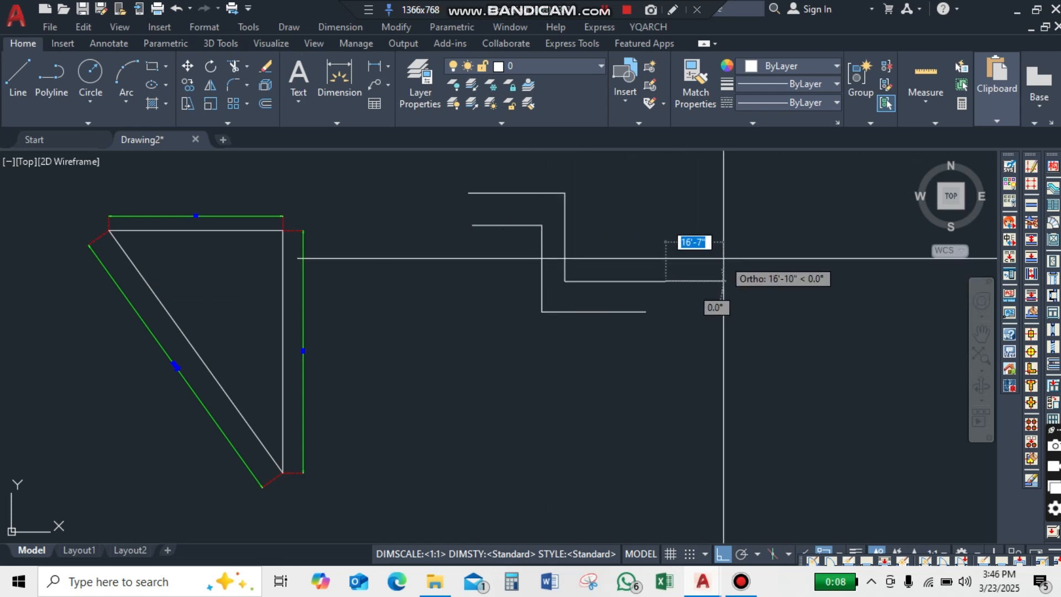
pyautogui.press('Return')
# - Compare how the polyline and the three line segments select, and clear the selection
pyautogui.click(542, 279)
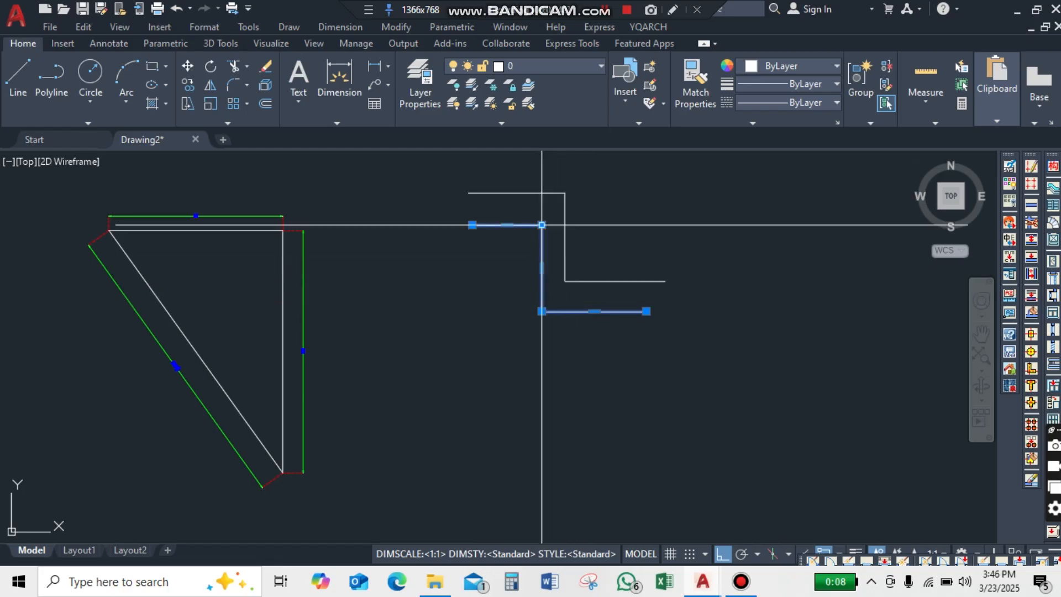
pyautogui.press('Escape')
pyautogui.click(565, 221)
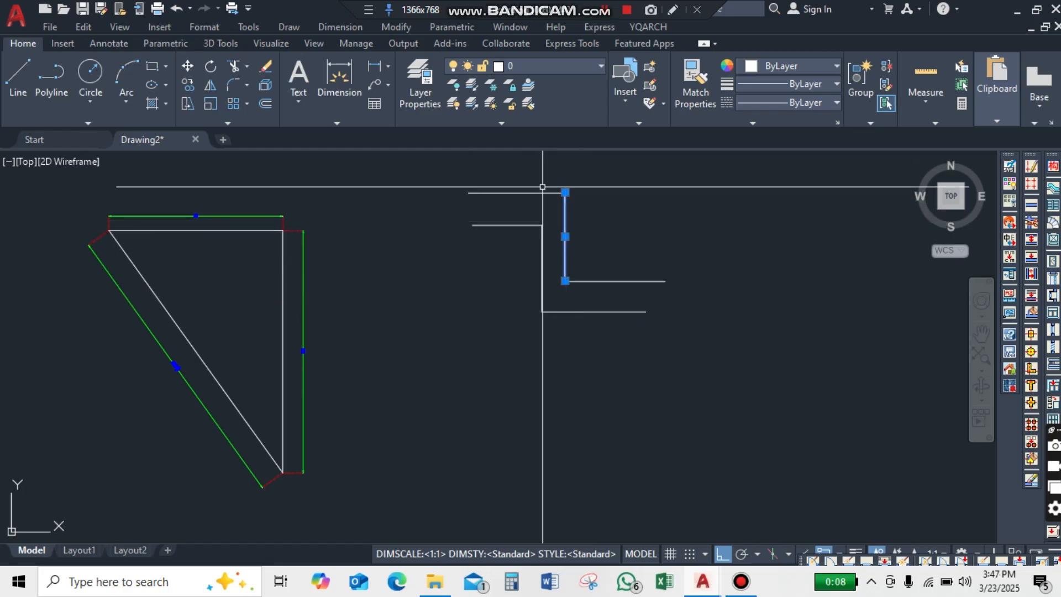
pyautogui.click(526, 192)
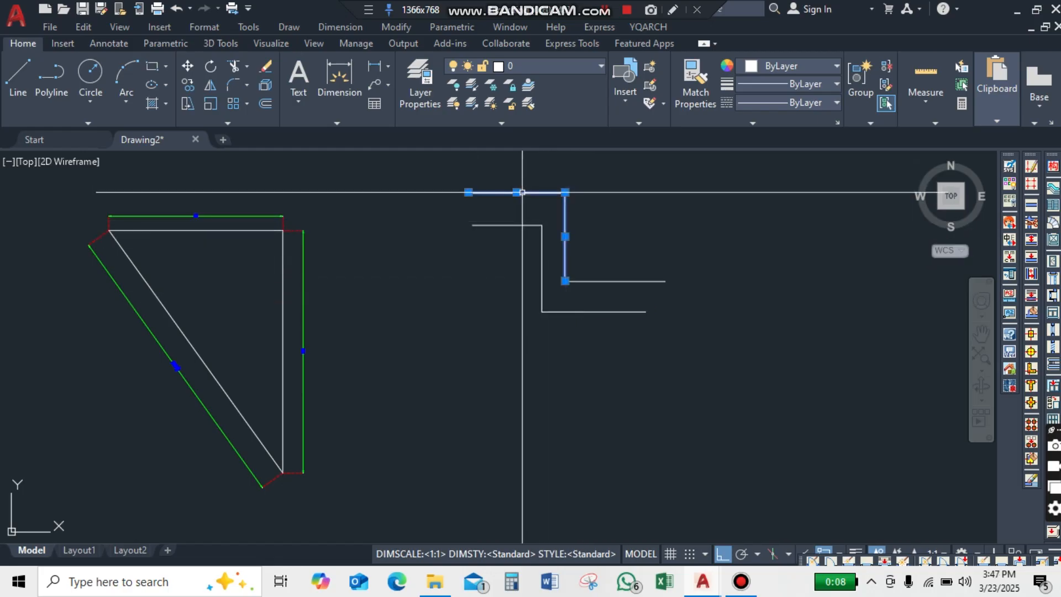
pyautogui.click(611, 275)
pyautogui.click(571, 290)
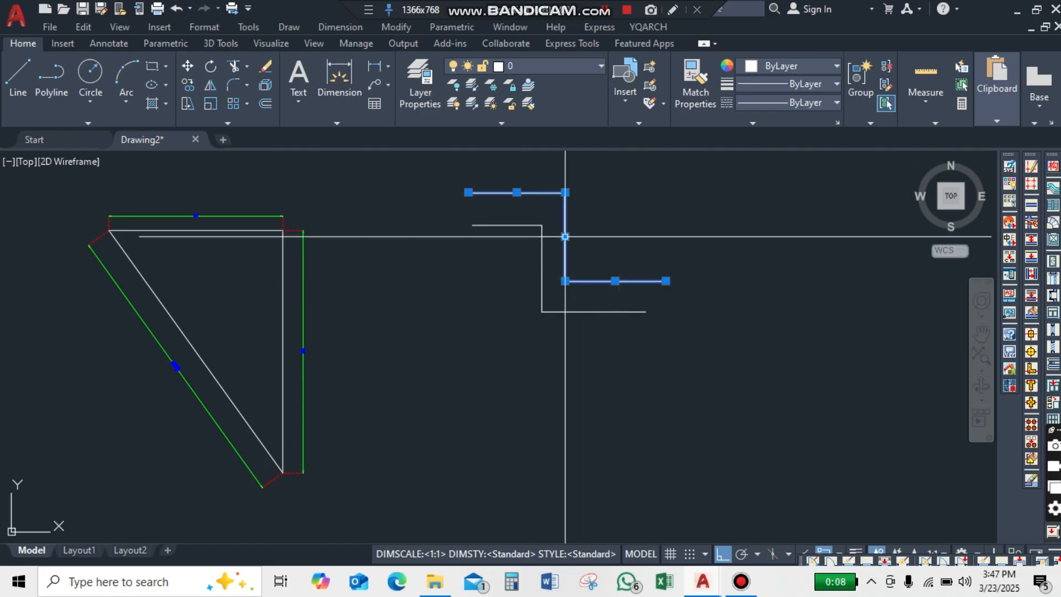
pyautogui.press('Escape')
pyautogui.scroll(-2, 625, 216)
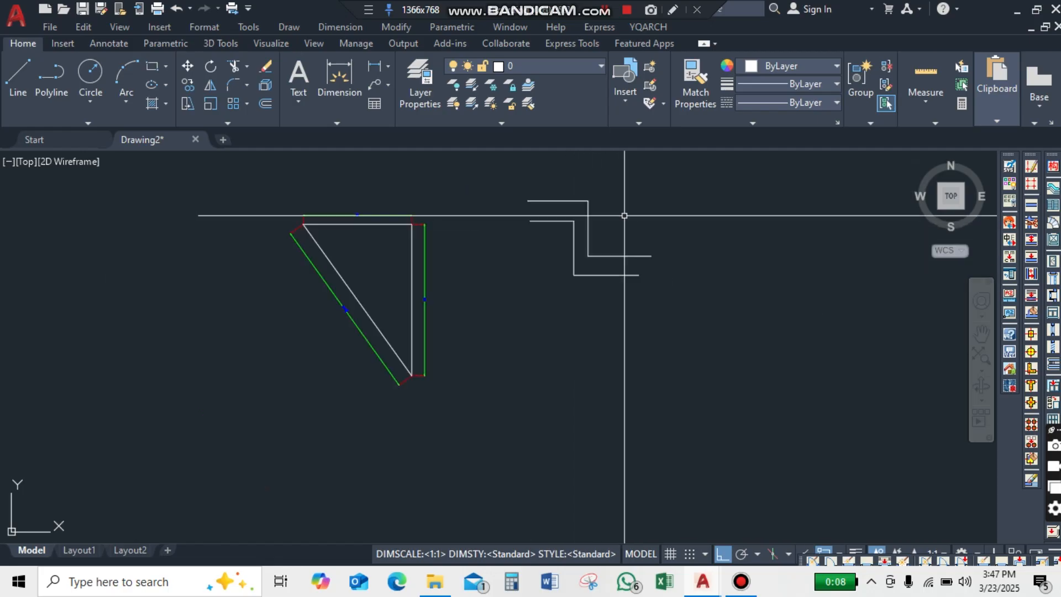
# - Draw a diagonal line with Ortho off, crossing the vertical parts of both stepped shapes
pyautogui.scroll(2, 612, 244)
pyautogui.write('l')
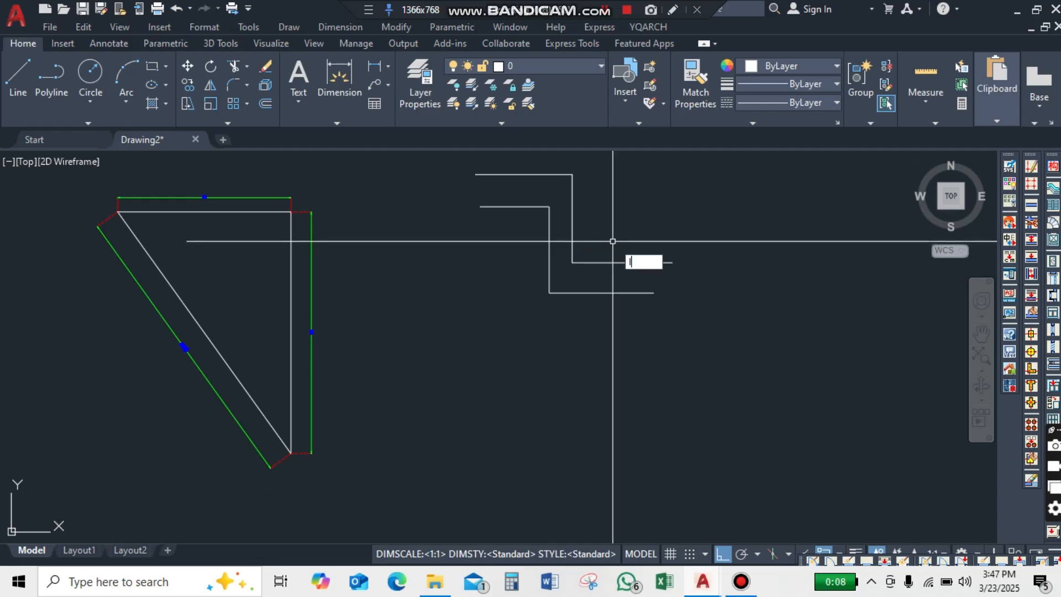
pyautogui.press('Return')
pyautogui.click(620, 206)
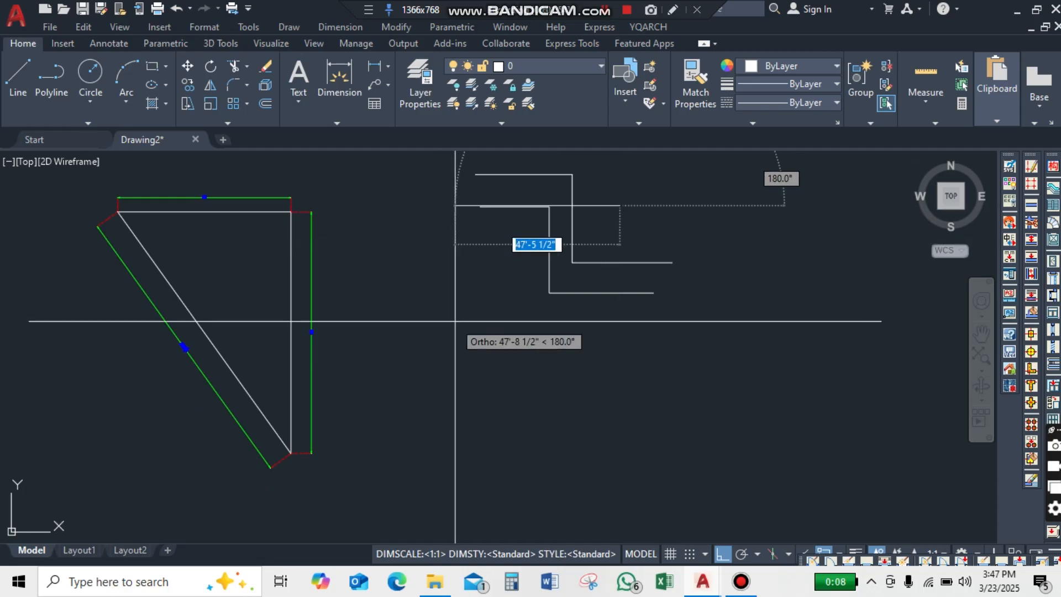
pyautogui.press('F8')
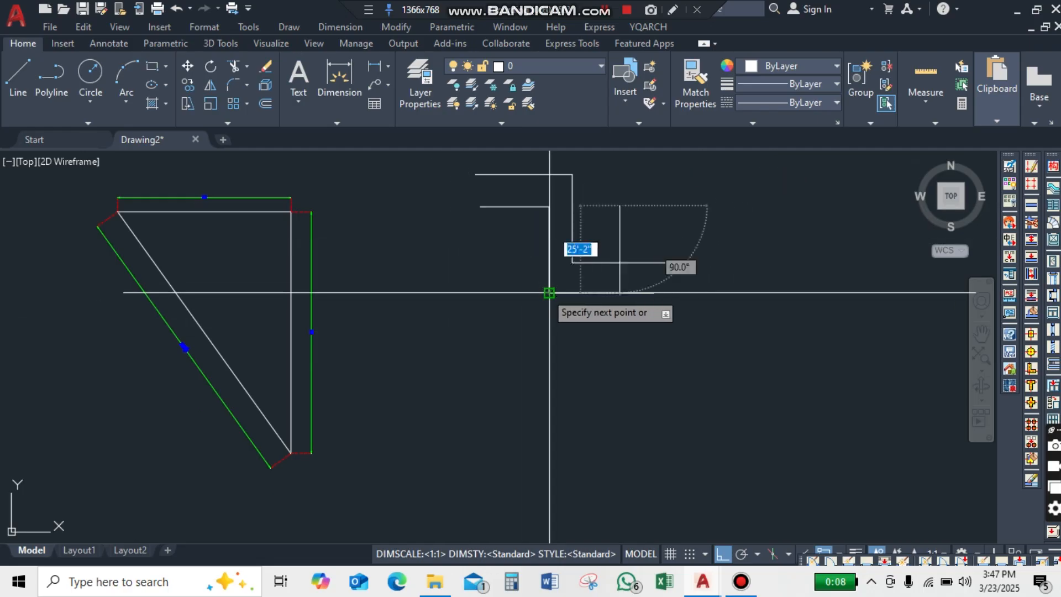
pyautogui.click(482, 283)
pyautogui.press('Escape')
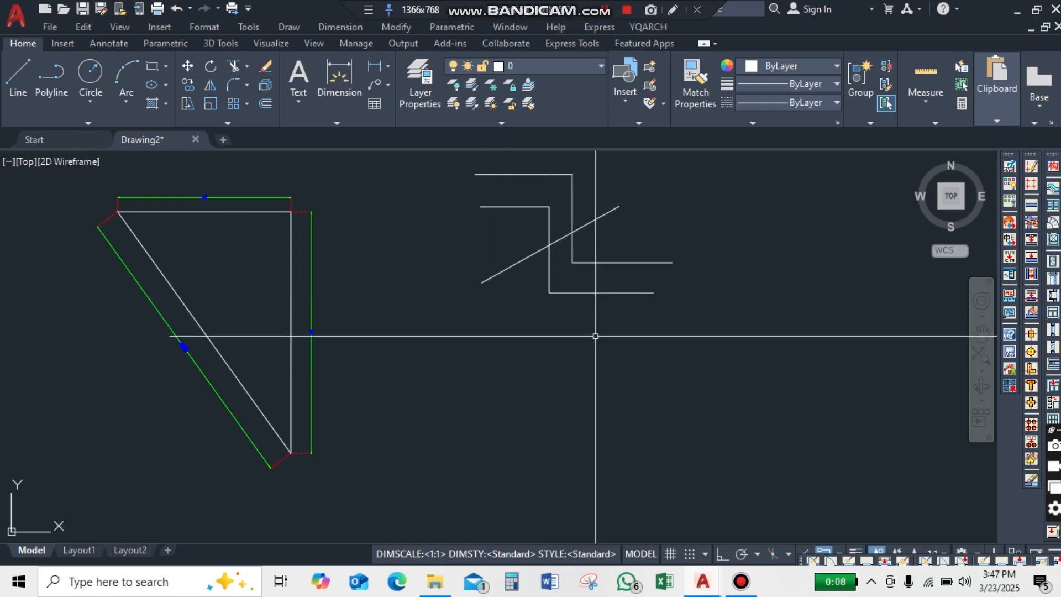
# - Trim off the part of the diagonal line that extends left of the polyline's vertical segment
pyautogui.scroll(2, 572, 263)
pyautogui.scroll(-2, 570, 275)
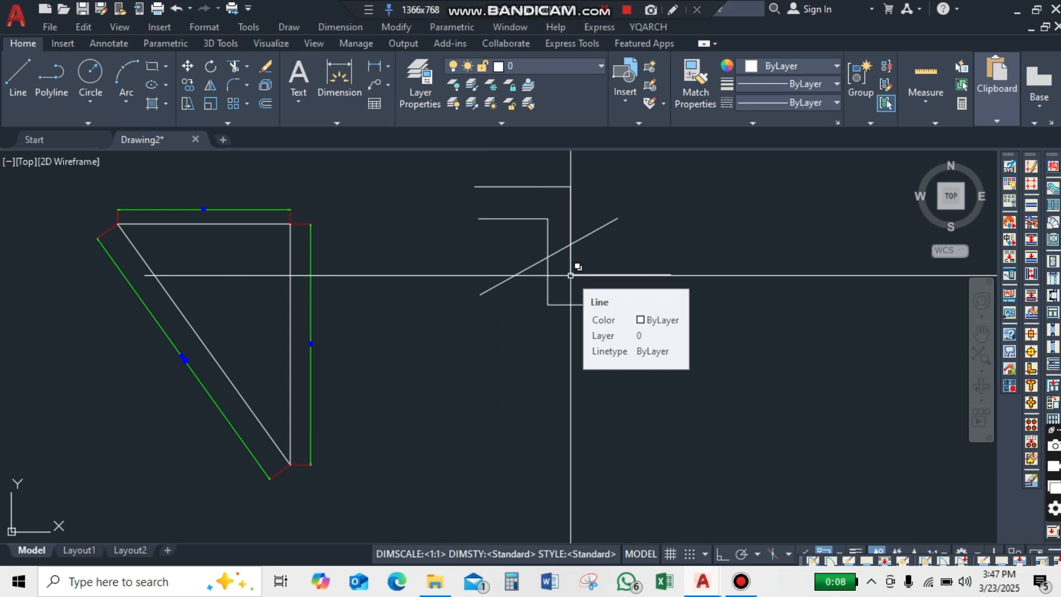
pyautogui.write('TR')
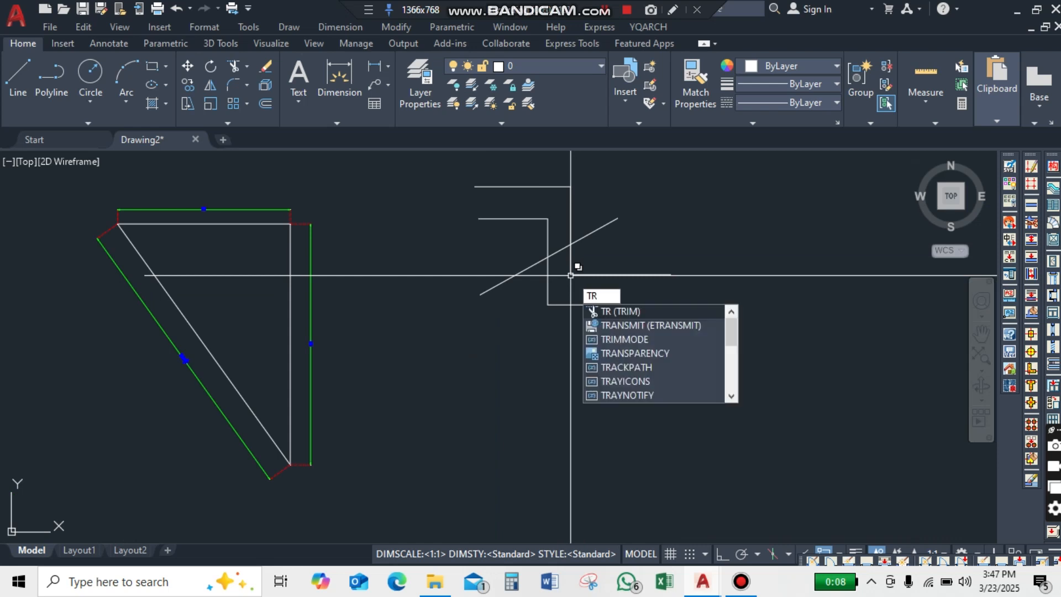
pyautogui.press('Return')
pyautogui.click(541, 254)
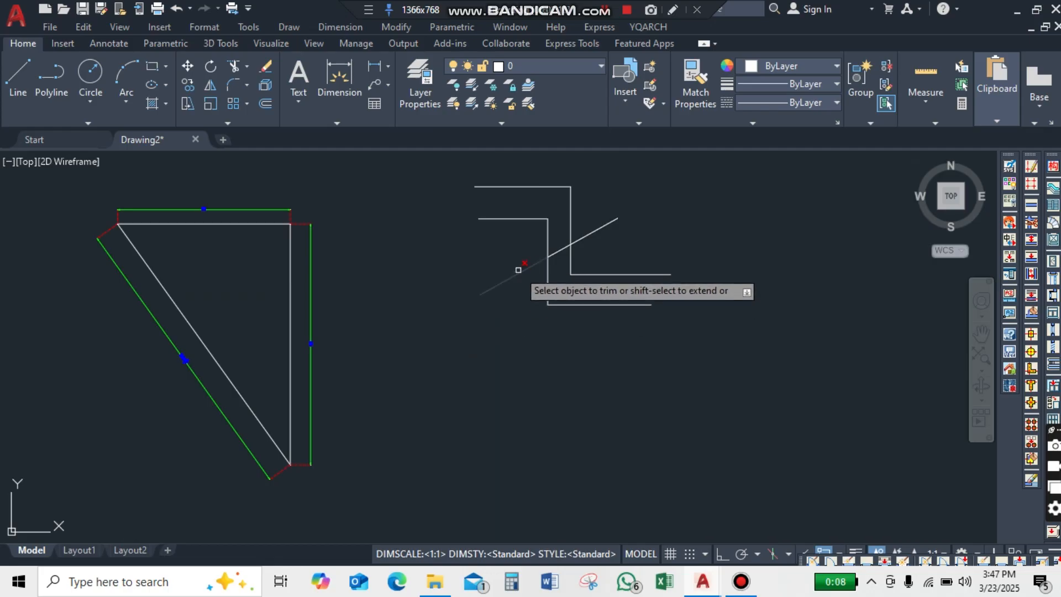
pyautogui.click(519, 269)
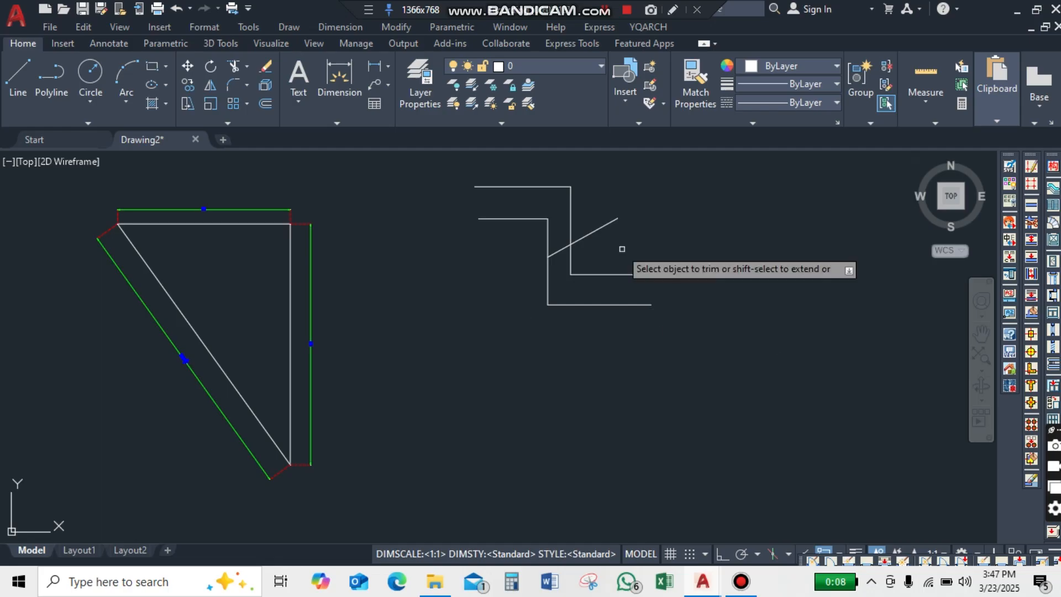
# - Trim the diagonal line beyond the upper stepped shape's vertical line and extend its other end to the triangle's vertical side
pyautogui.click(593, 231)
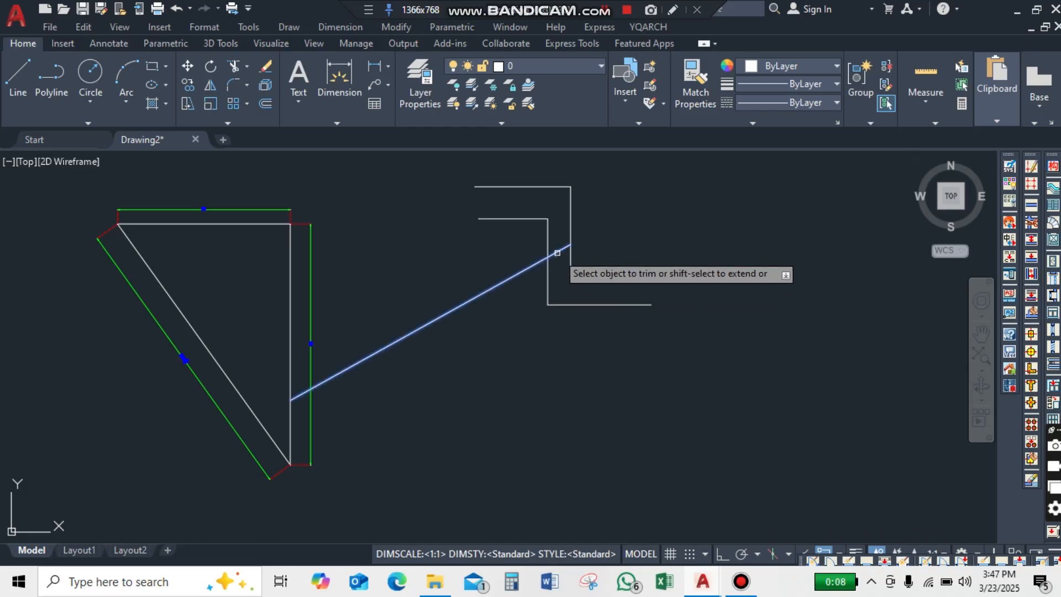
pyautogui.keyDown('shift'); pyautogui.click(557, 252); pyautogui.keyUp('shift')
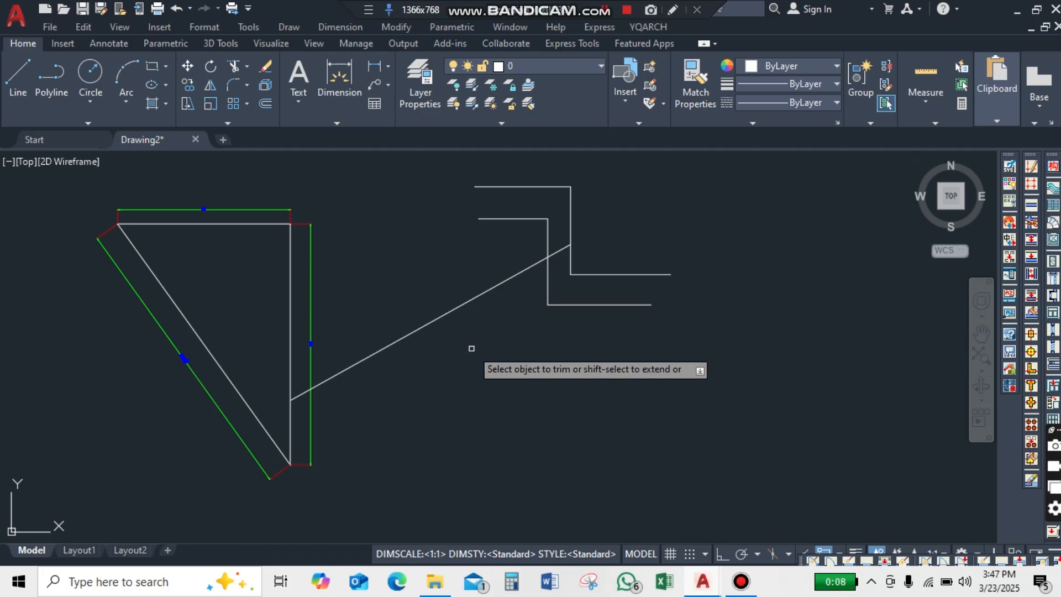
pyautogui.press('Escape')
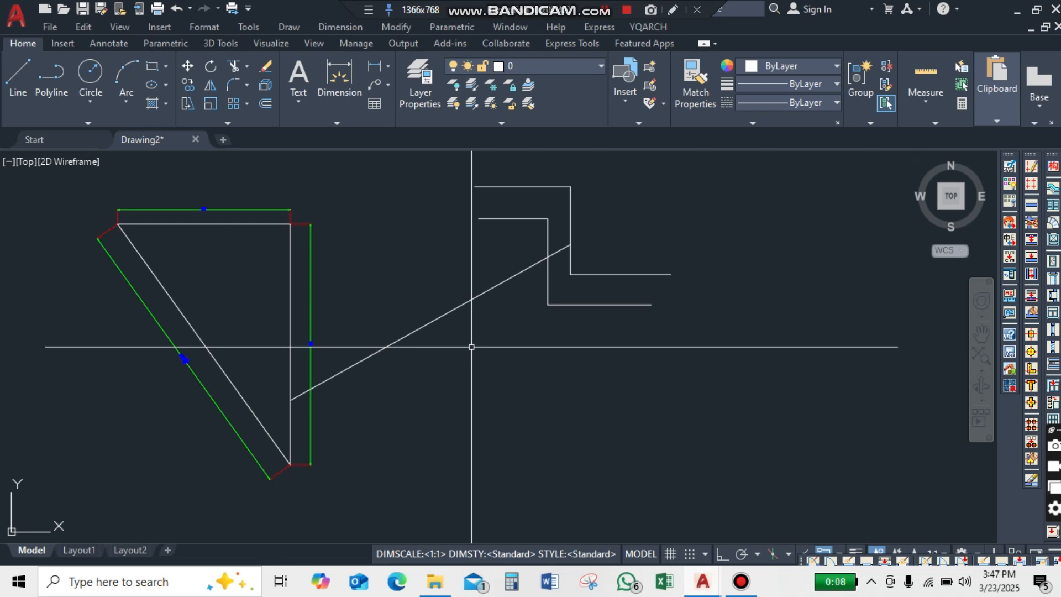
# - Using Extend, trim and re-extend the diagonal line so it spans only between the triangle's vertical side and the polyline's vertical segment
pyautogui.write('EX')
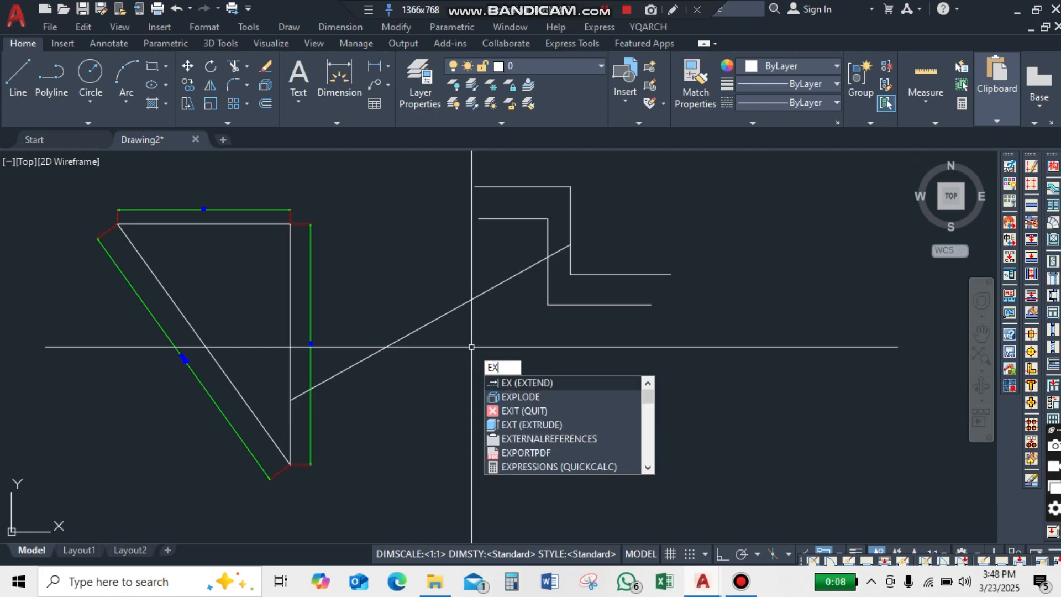
pyautogui.press('Return')
pyautogui.press('Return')
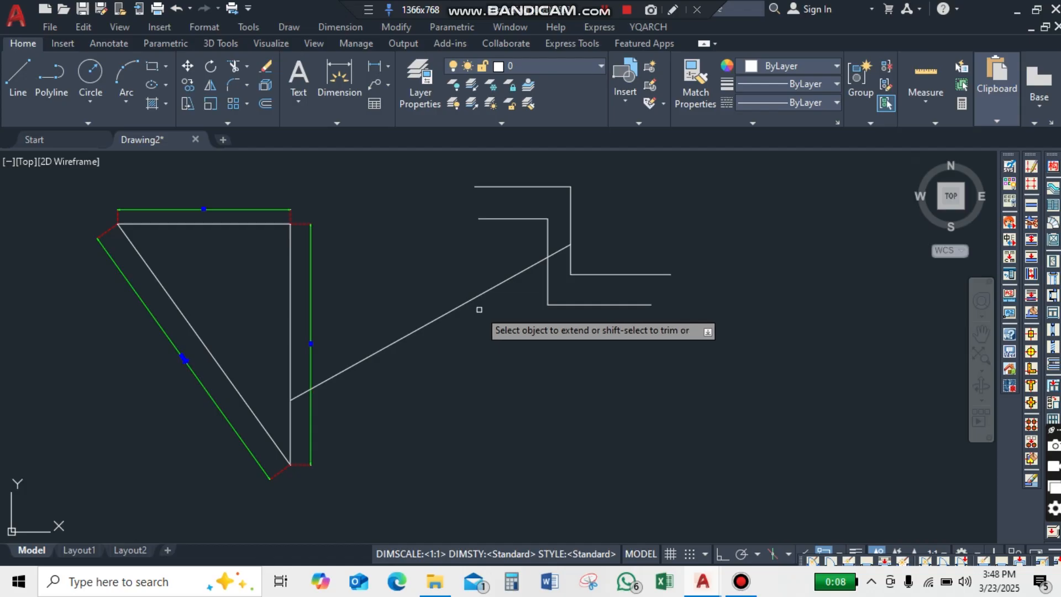
pyautogui.keyDown('shift'); pyautogui.click(451, 311); pyautogui.keyUp('shift')
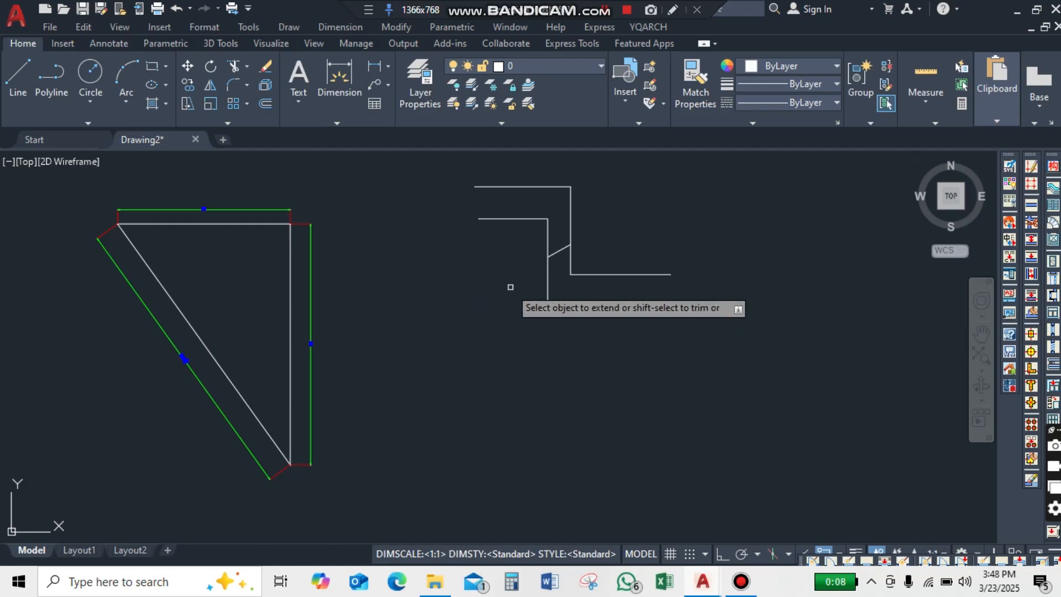
pyautogui.click(556, 253)
pyautogui.click(490, 217)
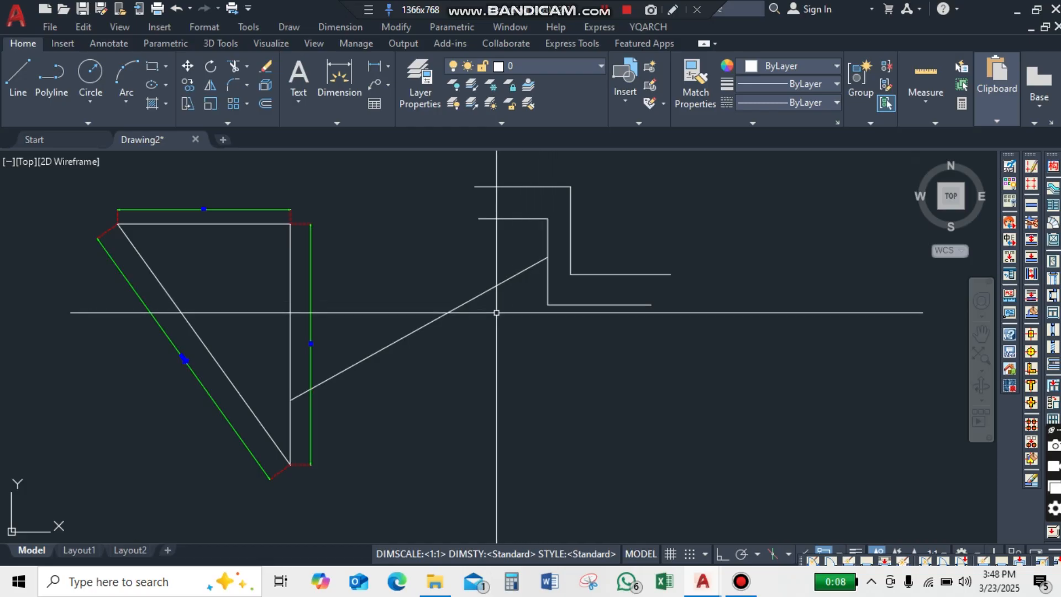
# - Draw a three-point arc from the polyline's free upper end through the line above to the polyline's first corner
pyautogui.scroll(-2, 492, 323)
pyautogui.scroll(2, 476, 317)
pyautogui.scroll(-2, 476, 317)
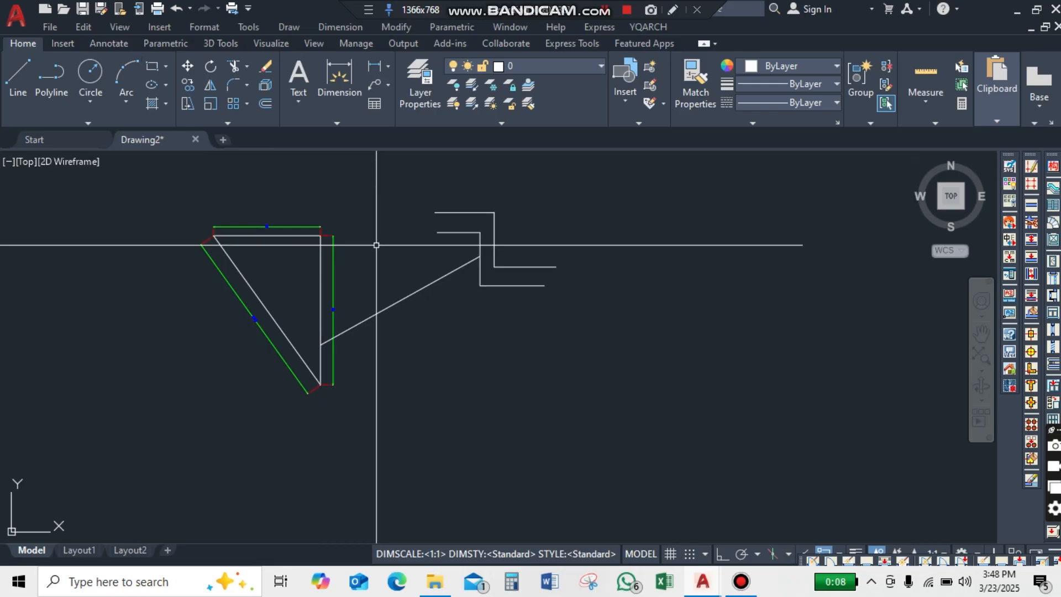
pyautogui.write('Ar')
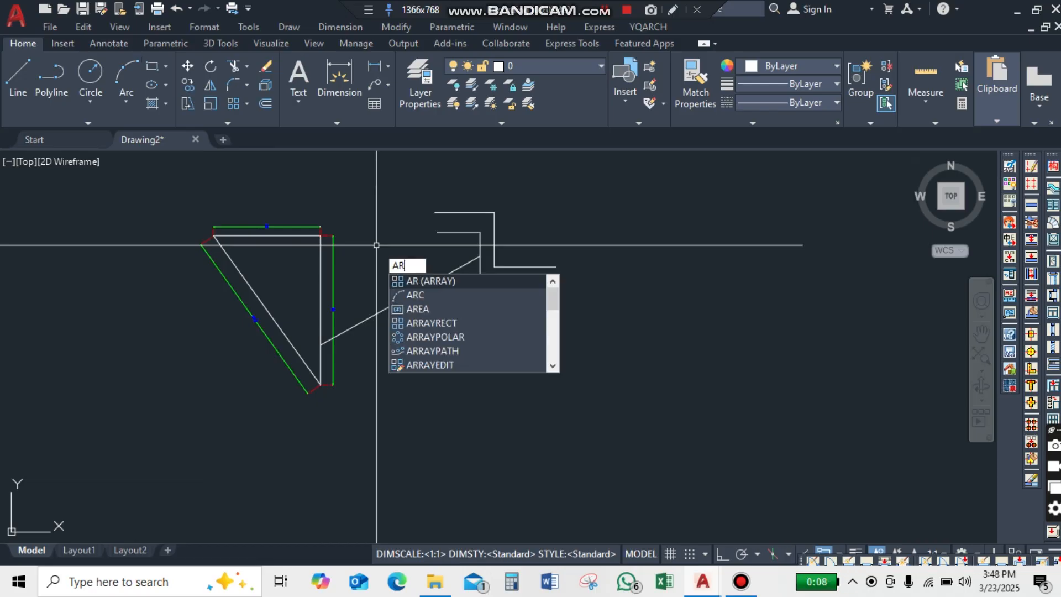
pyautogui.write('C')
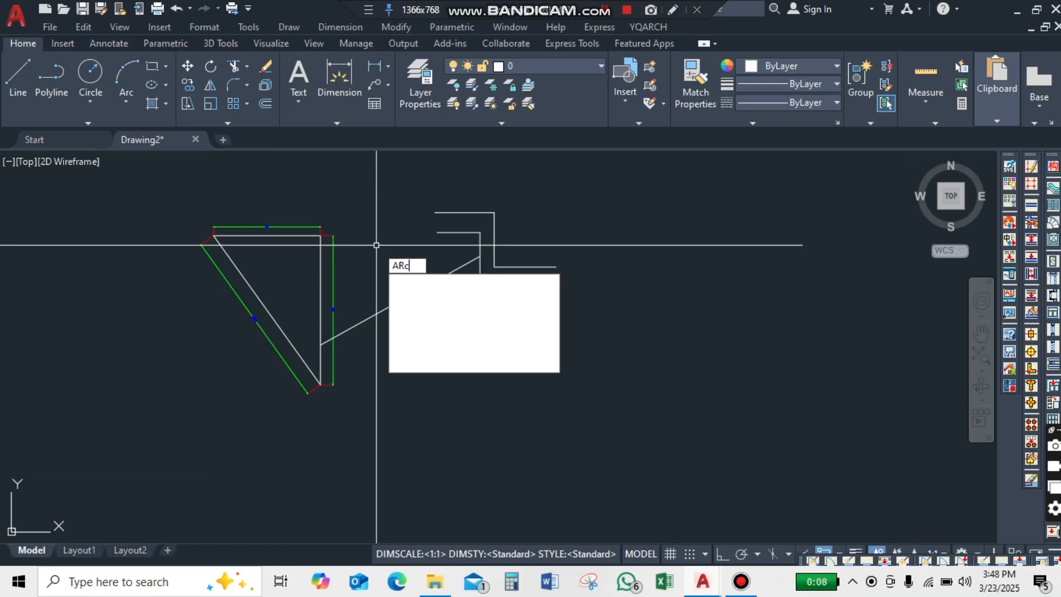
pyautogui.press('Return')
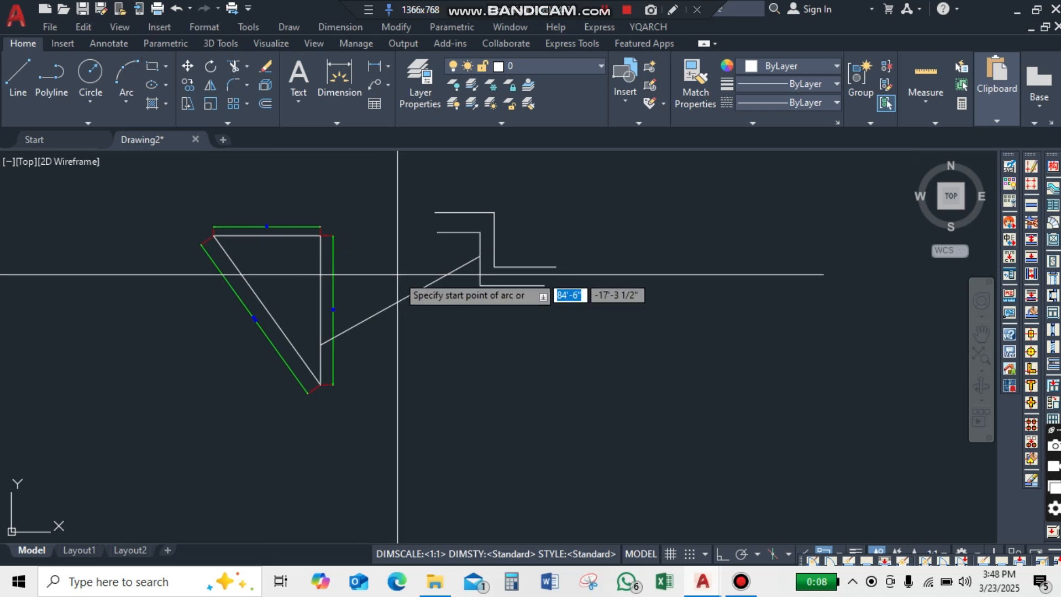
pyautogui.scroll(4, 425, 243)
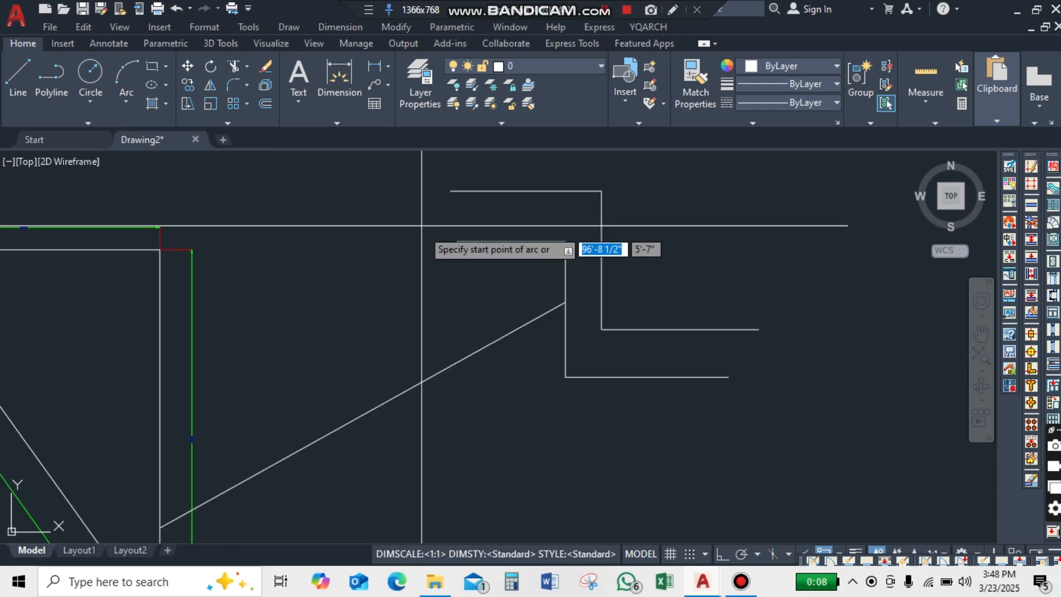
pyautogui.click(452, 241)
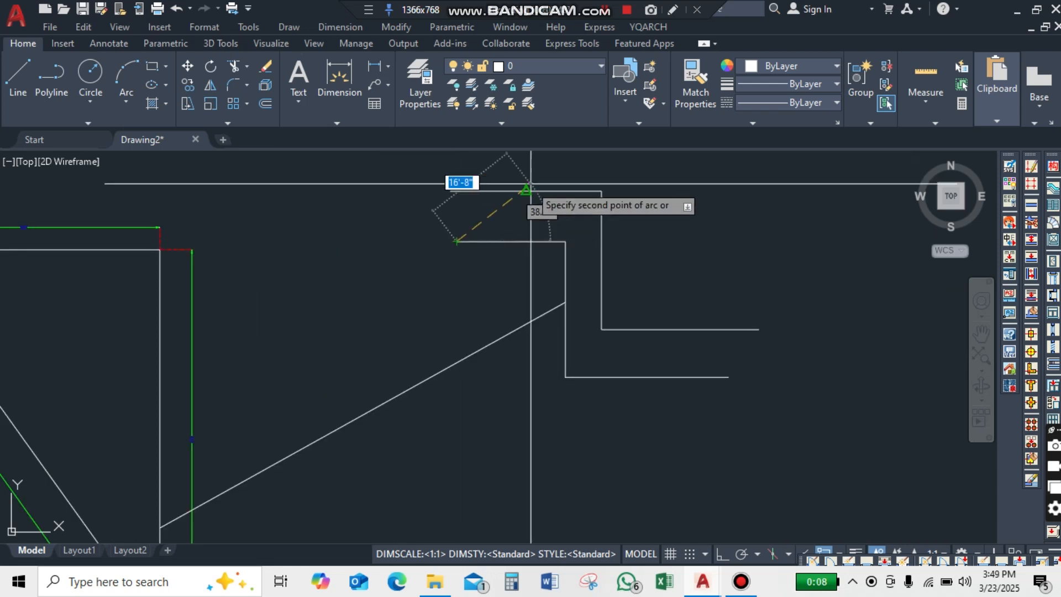
pyautogui.click(526, 191)
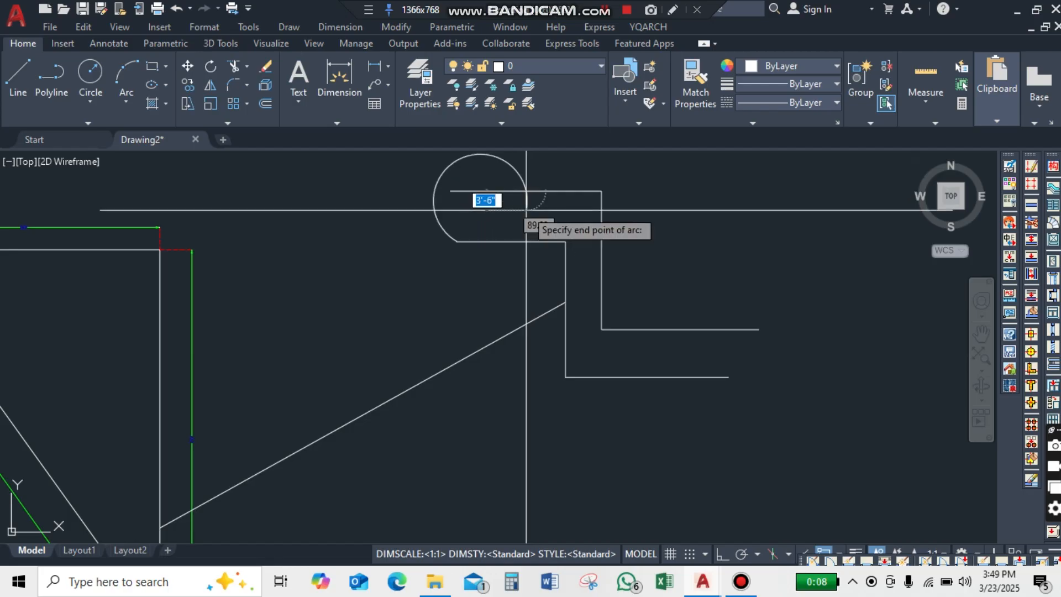
pyautogui.click(565, 241)
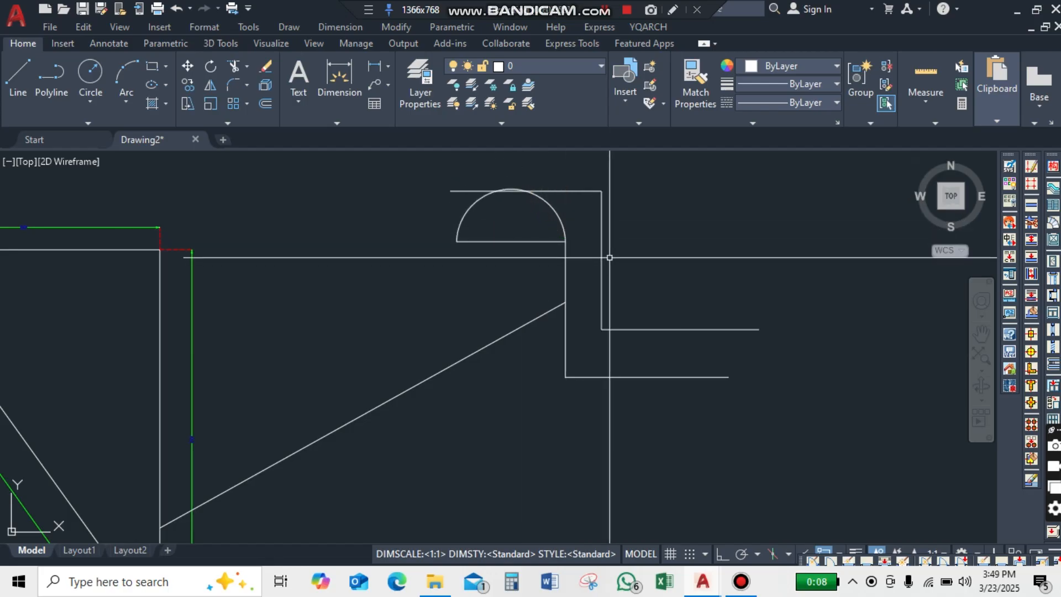
pyautogui.scroll(2, 549, 204)
pyautogui.scroll(-2, 492, 214)
pyautogui.scroll(3, 504, 246)
pyautogui.scroll(-4, 504, 246)
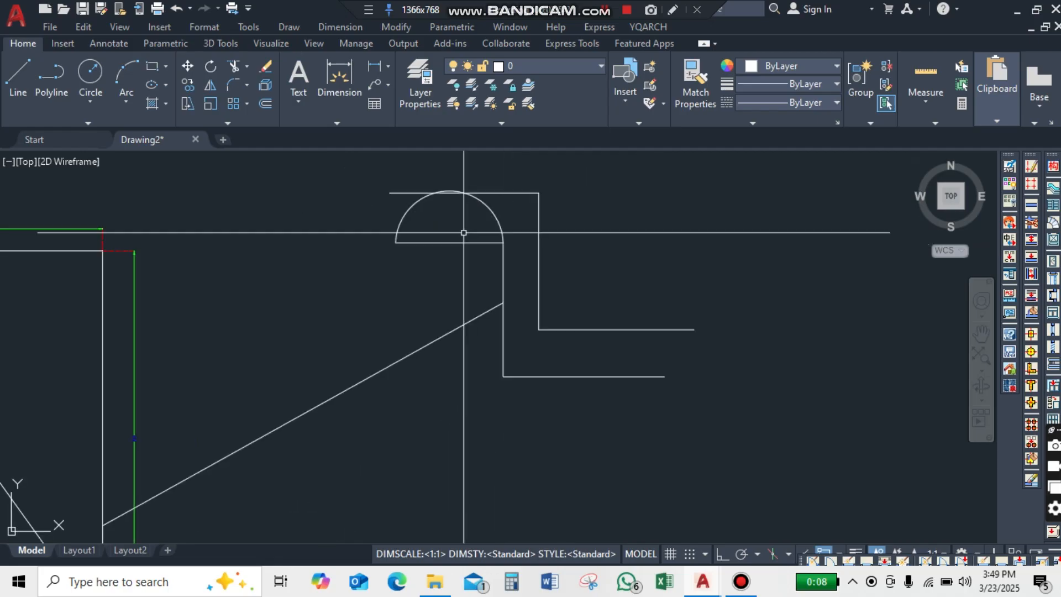
pyautogui.scroll(2, 553, 221)
pyautogui.scroll(-3, 484, 199)
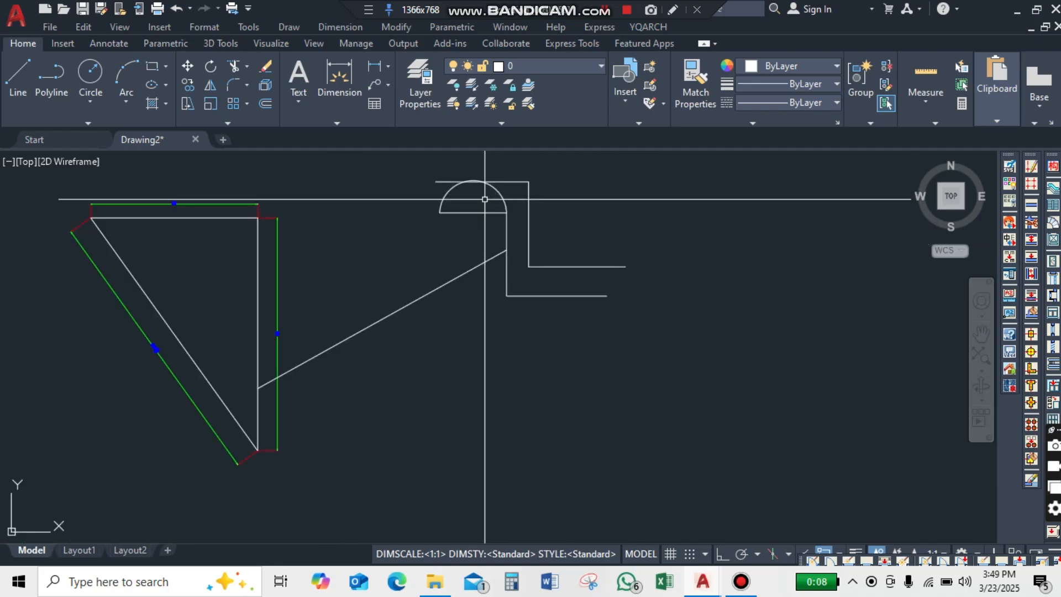
pyautogui.scroll(6, 485, 199)
pyautogui.scroll(-4, 508, 238)
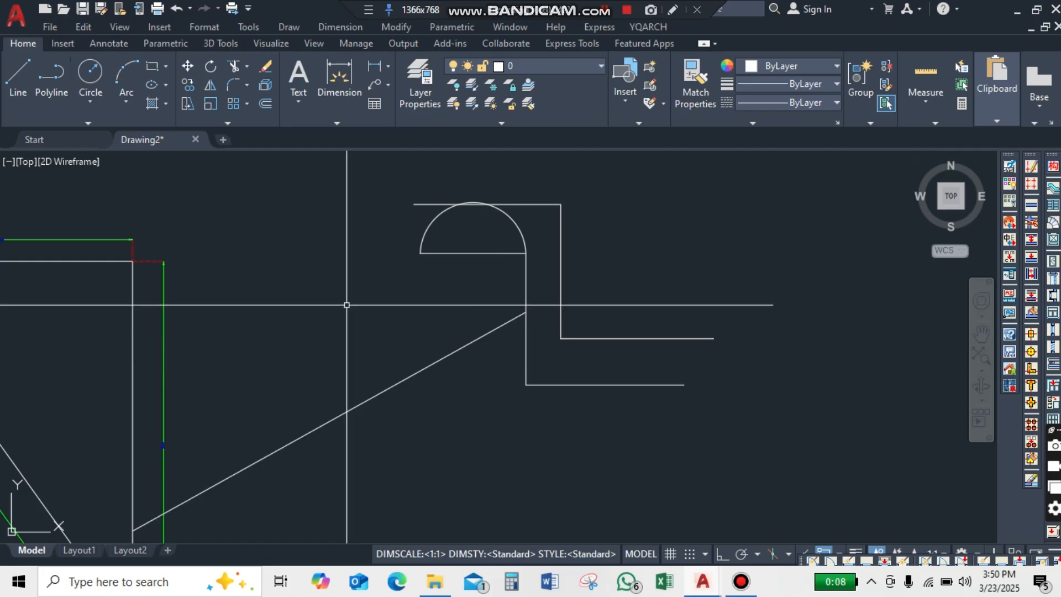
# - Draw a circle with a 2' radius centred on the free lower end of the upper stepped shape
pyautogui.write('c')
pyautogui.press('Return')
pyautogui.scroll(-4, 338, 308)
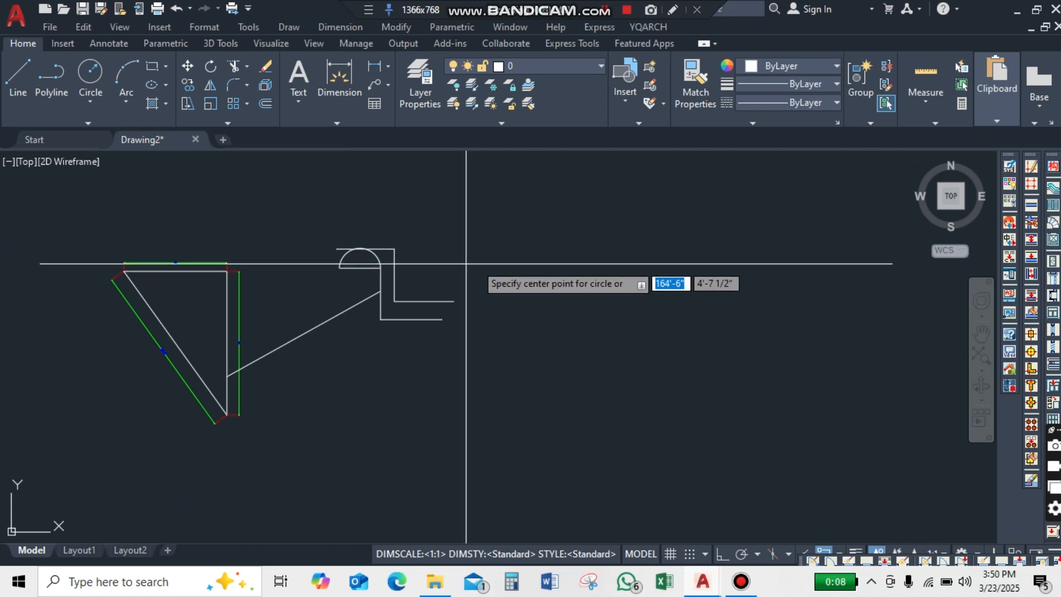
pyautogui.scroll(4, 484, 282)
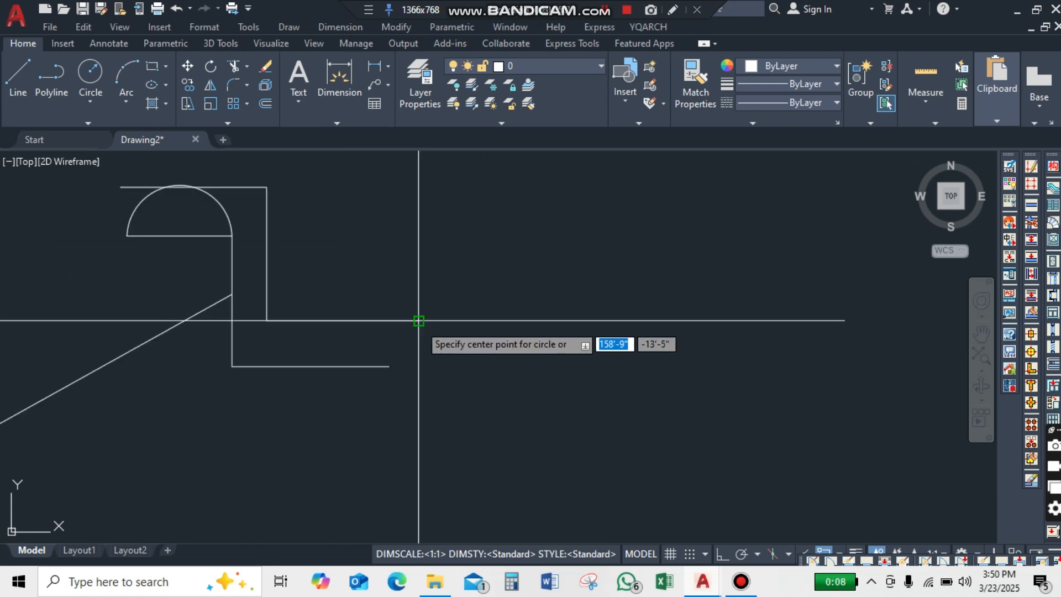
pyautogui.click(423, 324)
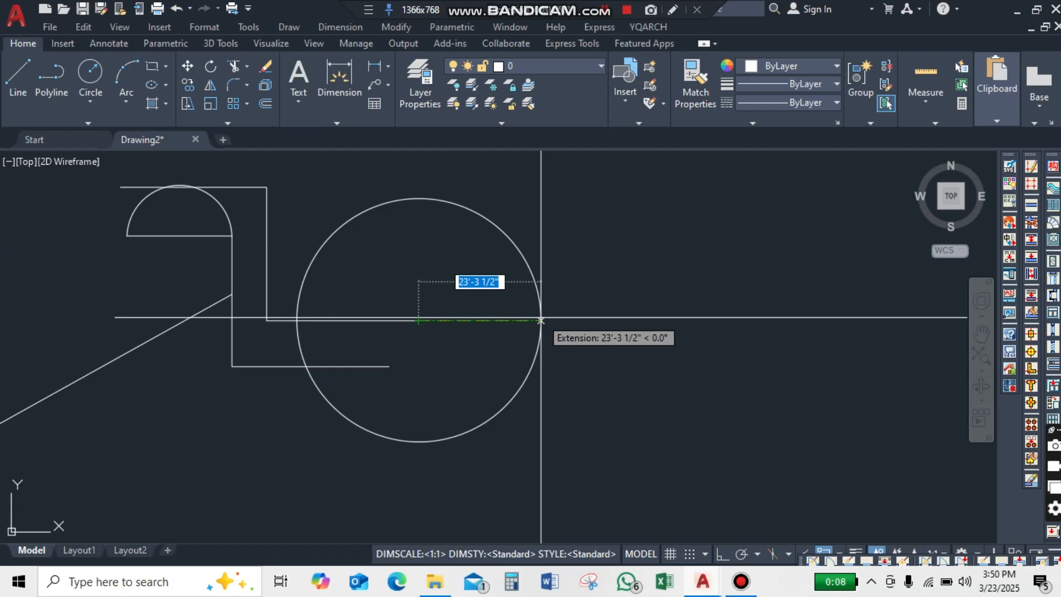
pyautogui.write('2')
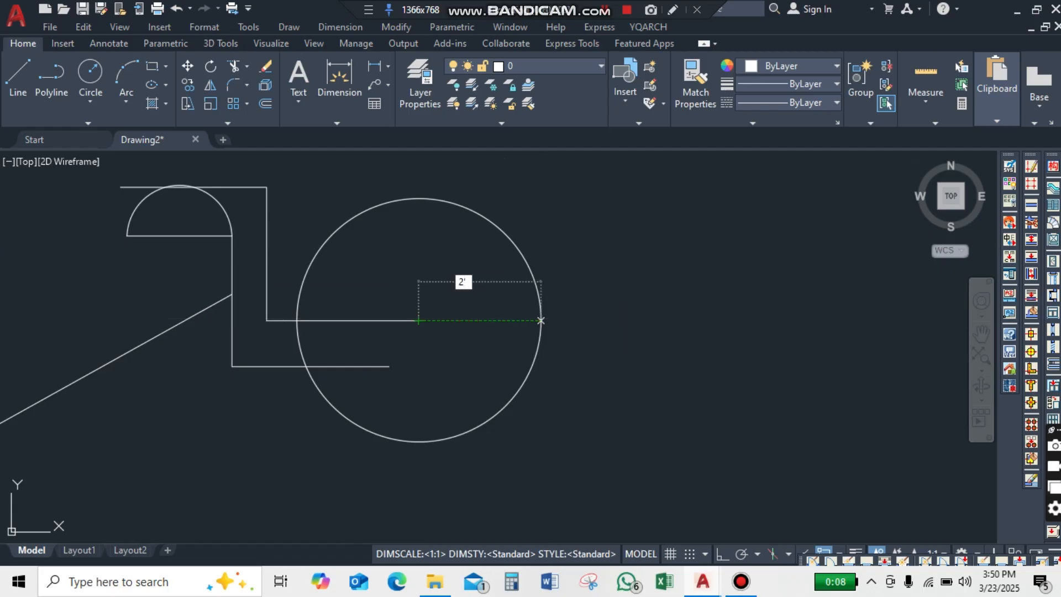
pyautogui.press('Return')
# - Check the new circle's radius at its quadrant grip and clear the selection
pyautogui.scroll(5, 417, 318)
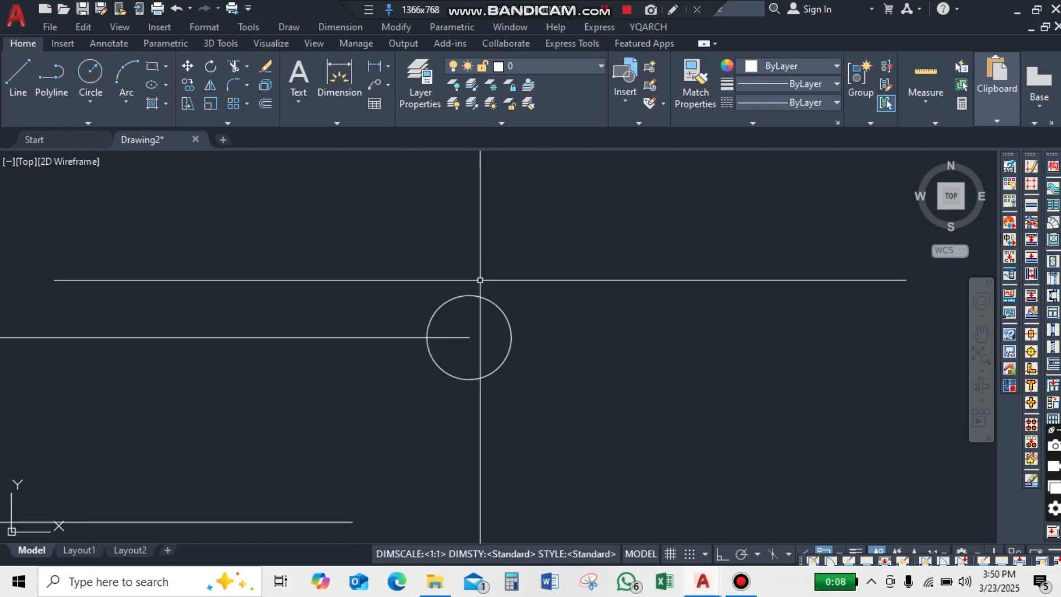
pyautogui.click(470, 295)
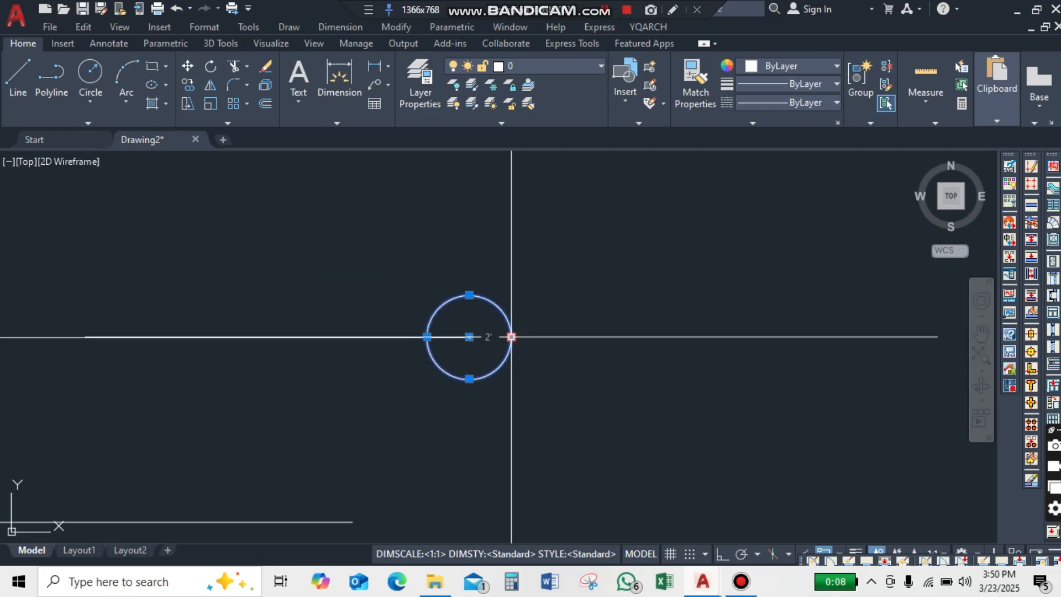
pyautogui.press('Escape')
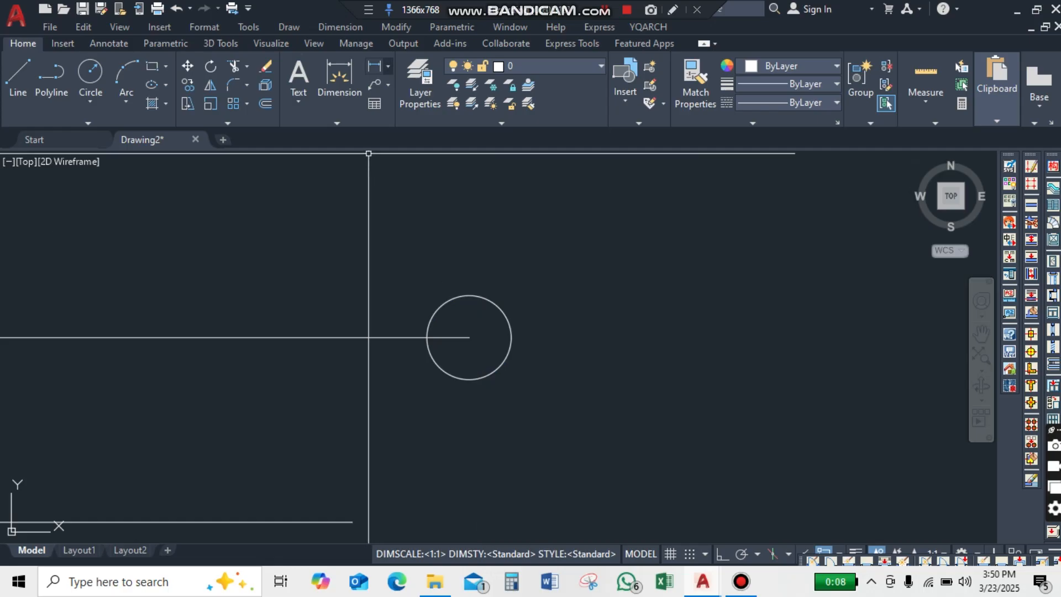
# - Add a radius dimension to the circle, placing its text outside, up and to the right of the circle
pyautogui.click(388, 66)
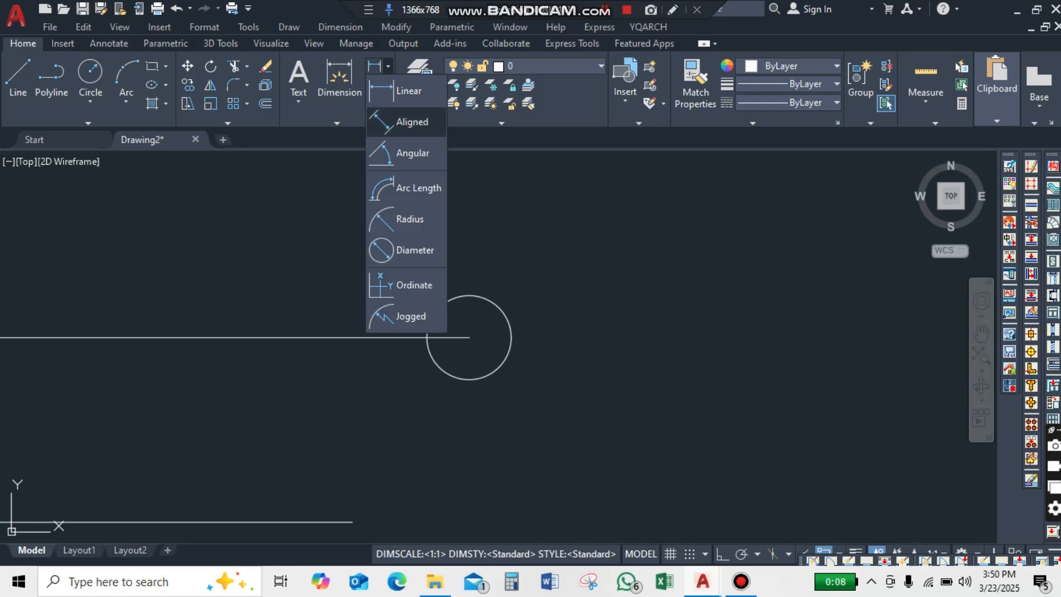
pyautogui.press('Escape')
pyautogui.click(388, 66)
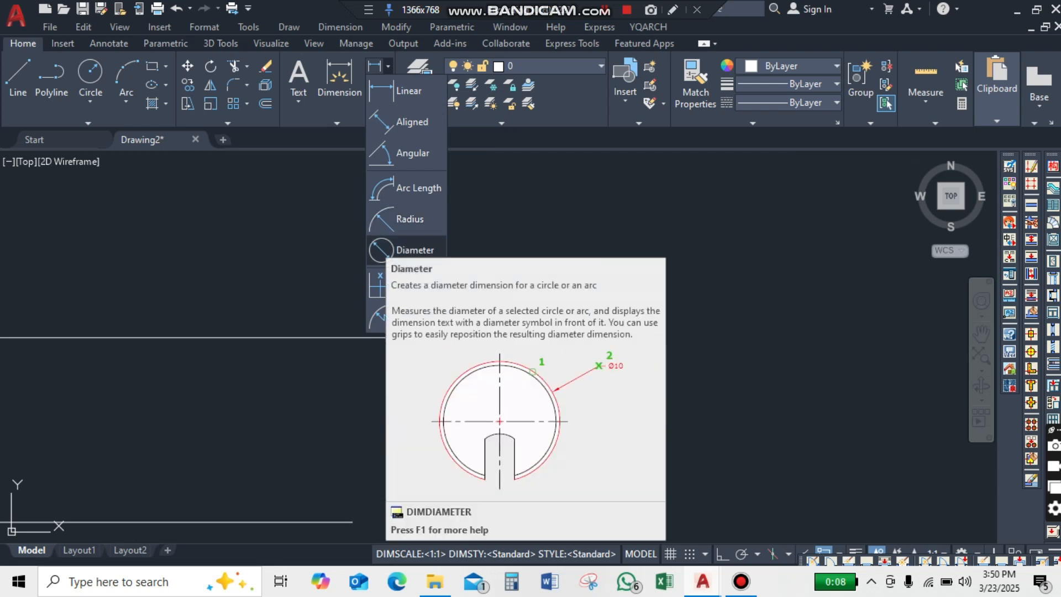
pyautogui.click(404, 249)
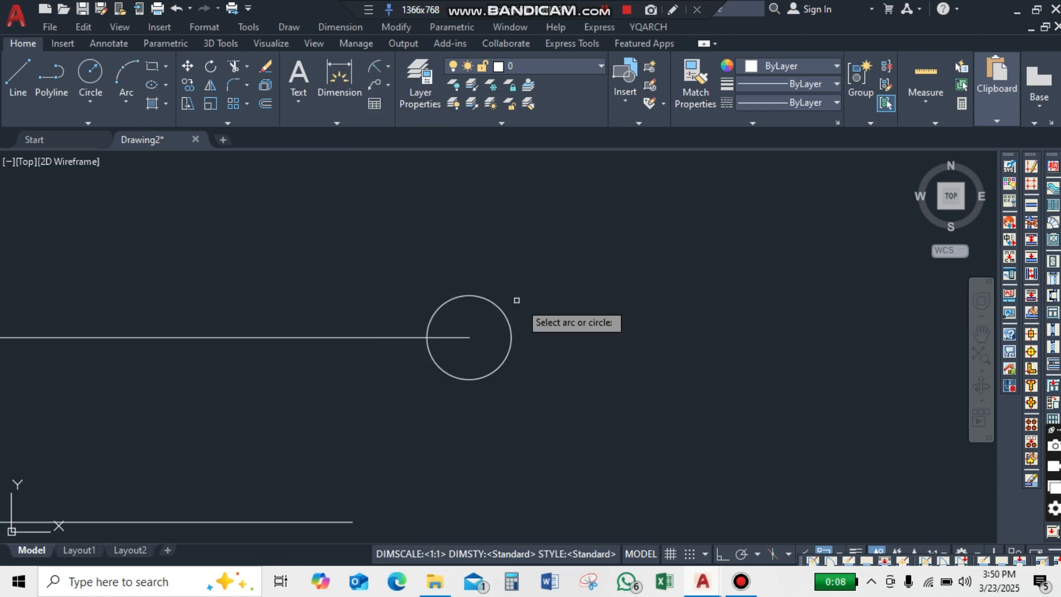
pyautogui.click(507, 319)
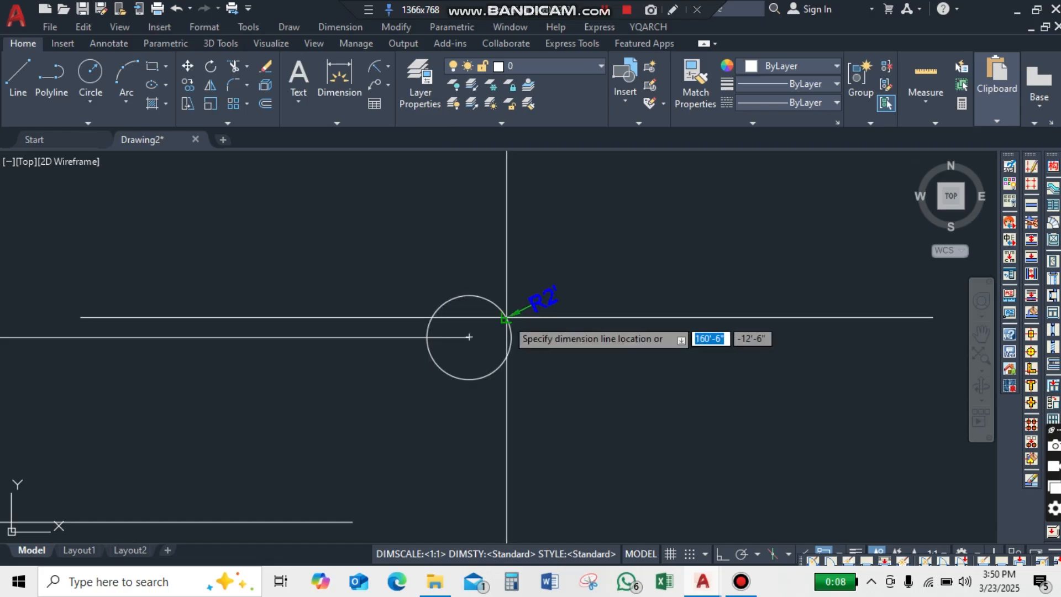
pyautogui.click(587, 264)
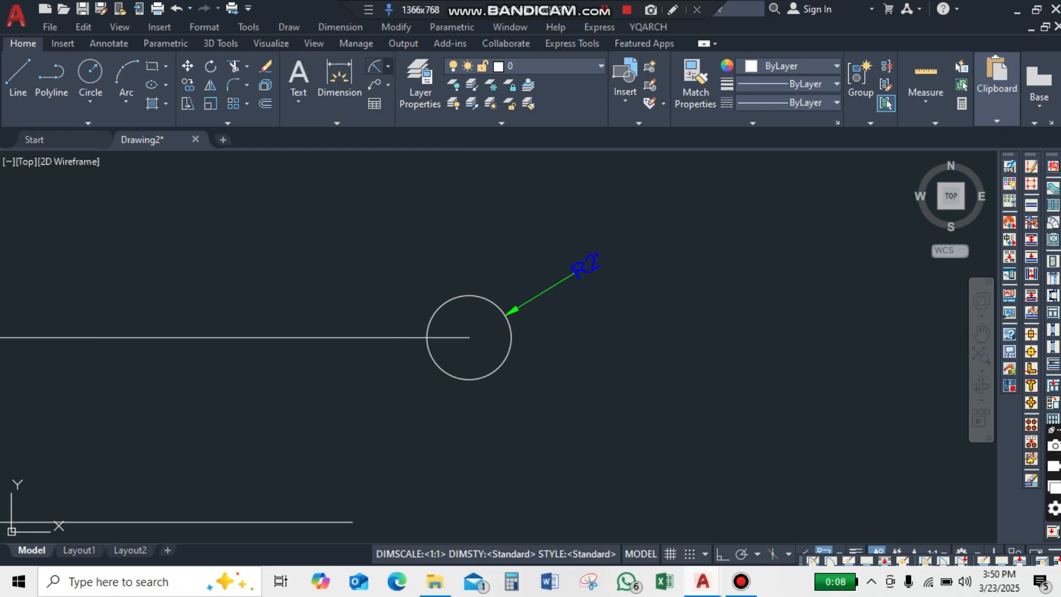
# - Add a diameter dimension to the same circle, placing its text directly above it
pyautogui.click(388, 66)
pyautogui.click(409, 219)
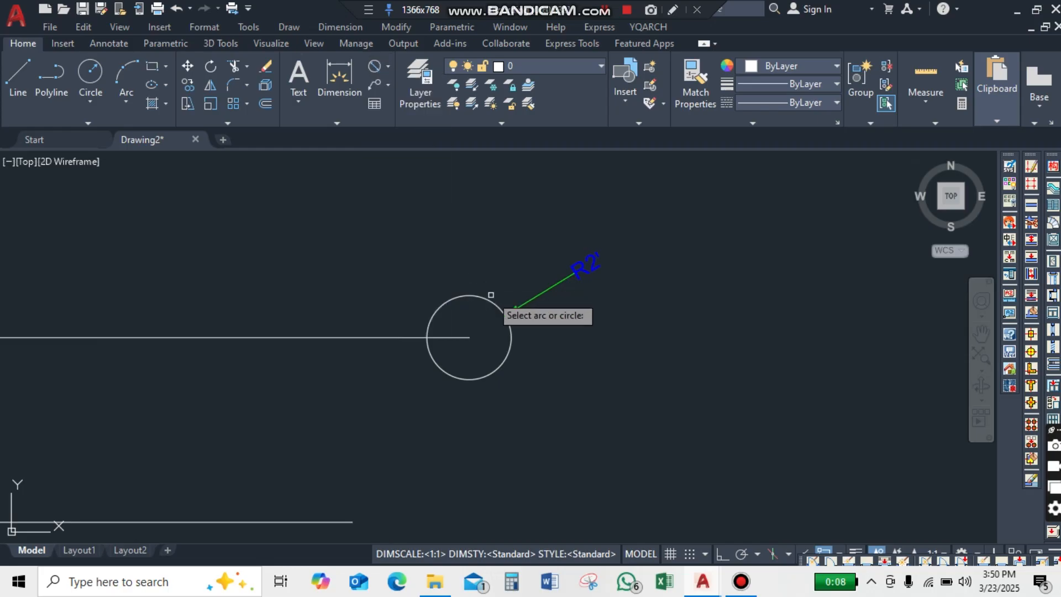
pyautogui.click(485, 297)
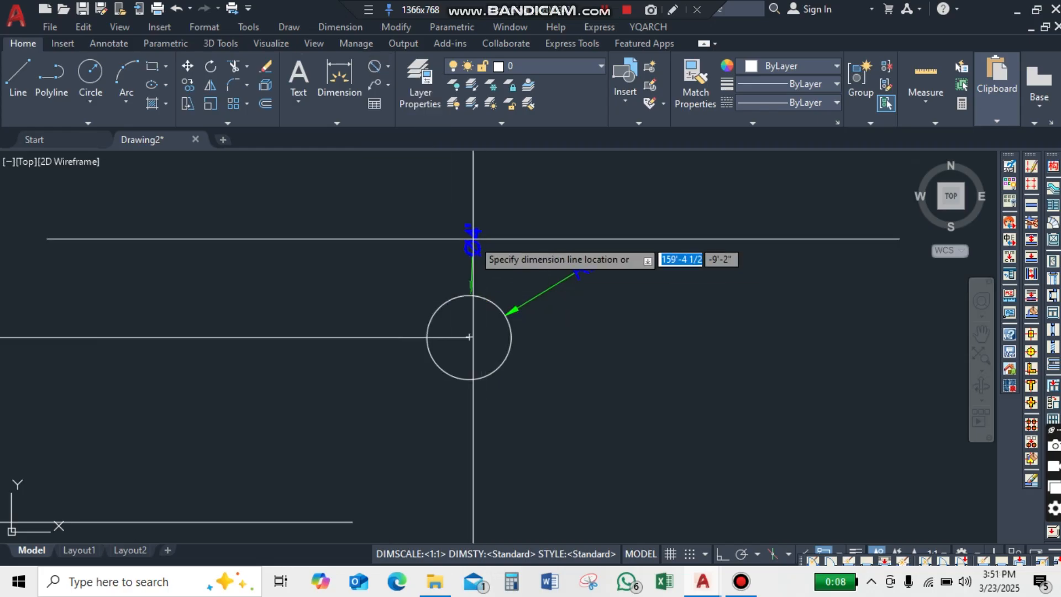
pyautogui.click(456, 219)
pyautogui.scroll(3, 487, 243)
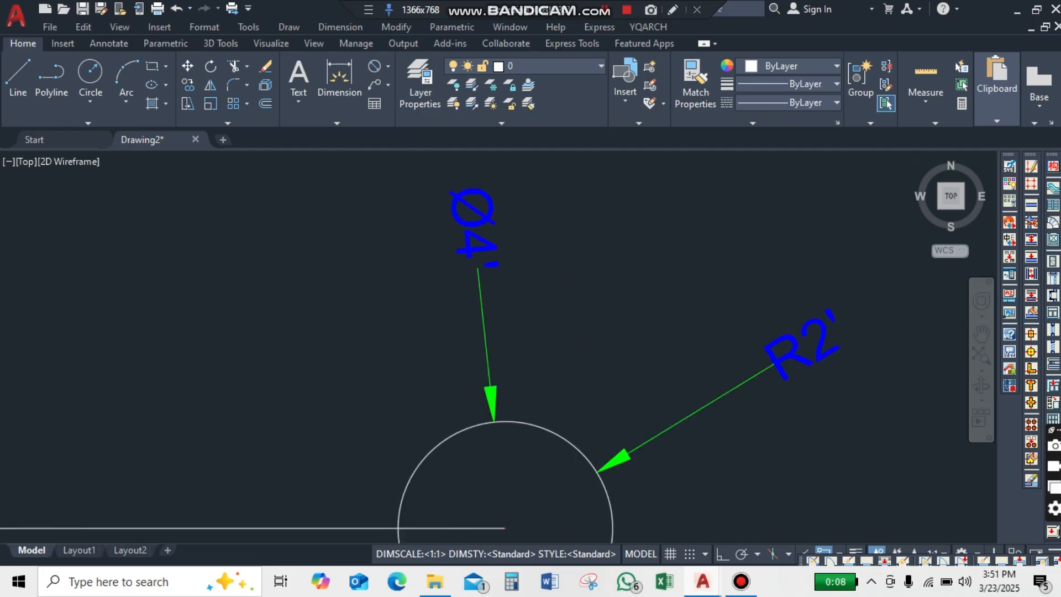
pyautogui.scroll(-4, 505, 252)
pyautogui.scroll(-3, 504, 260)
pyautogui.scroll(2, 505, 257)
pyautogui.scroll(-2, 505, 256)
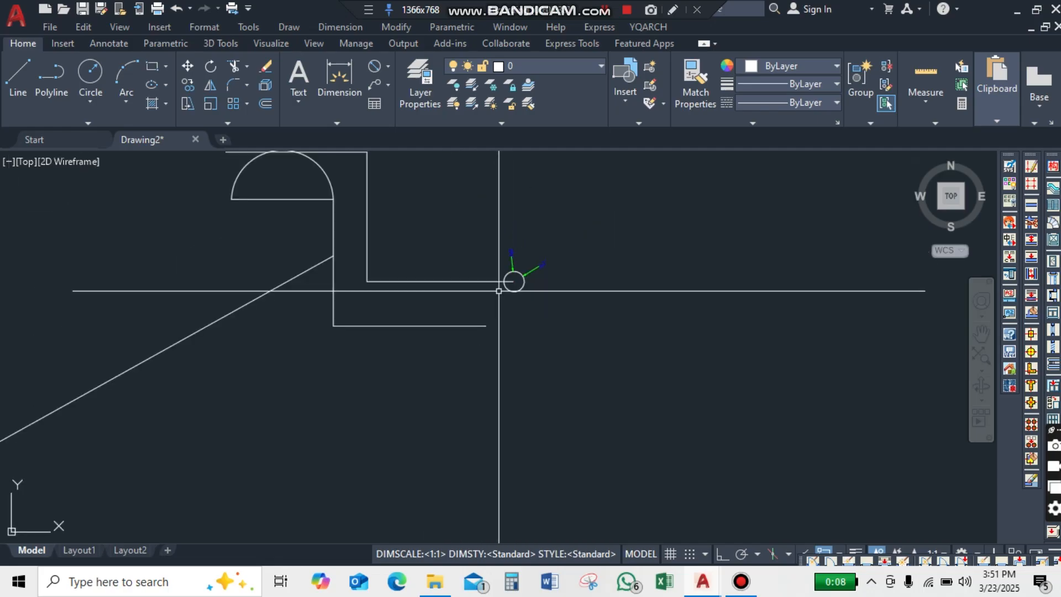
pyautogui.scroll(3, 506, 255)
pyautogui.scroll(-2, 581, 293)
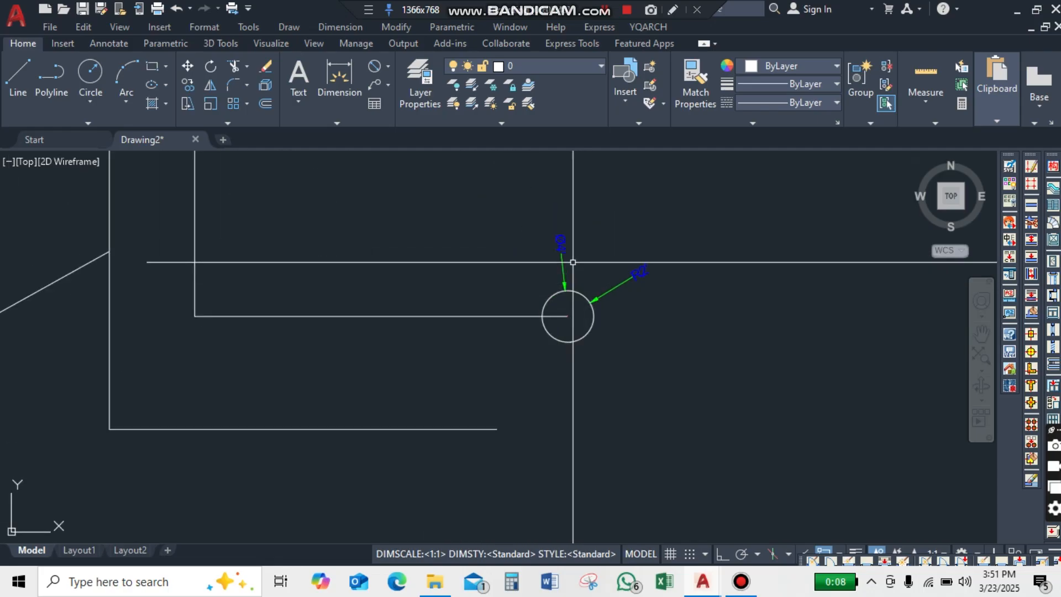
# - Add a linear dimension to the bottom horizontal line of the lower stepped shape, placing the dimension line just below it
pyautogui.scroll(3, 608, 276)
pyautogui.scroll(-4, 669, 308)
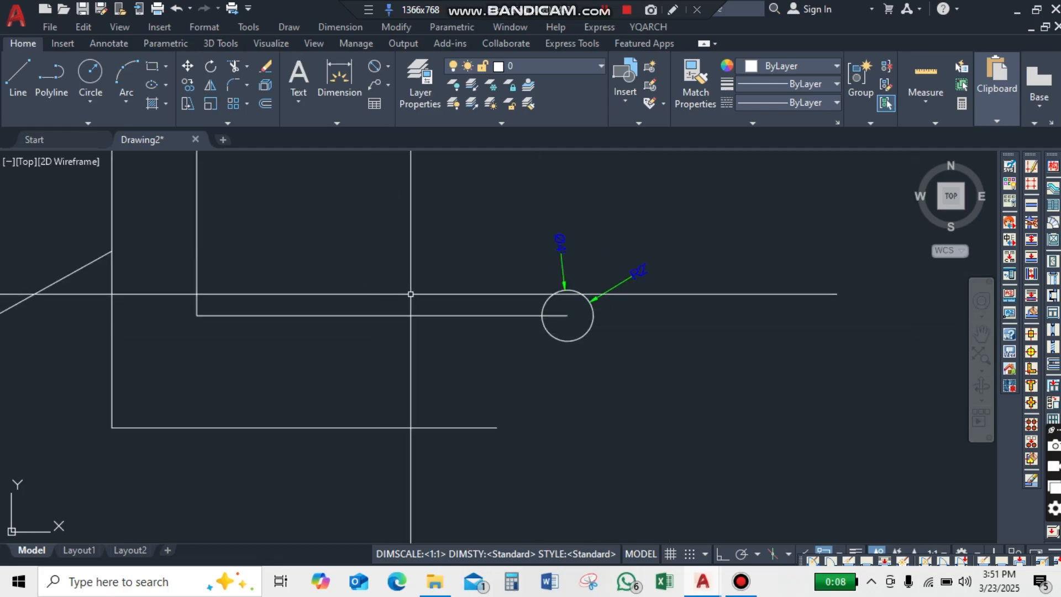
pyautogui.click(387, 66)
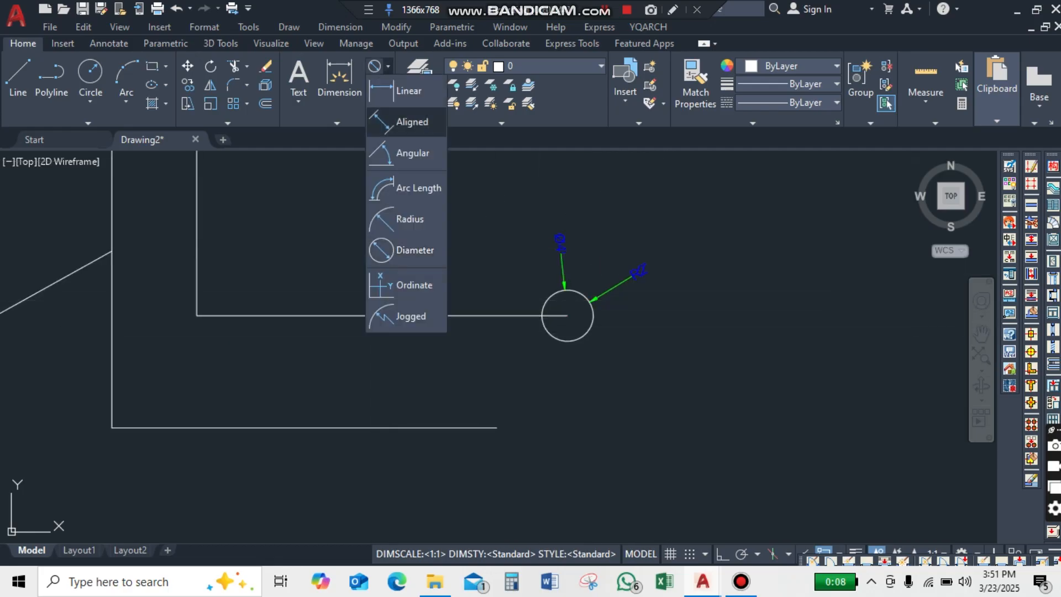
pyautogui.click(409, 91)
pyautogui.scroll(-3, 442, 243)
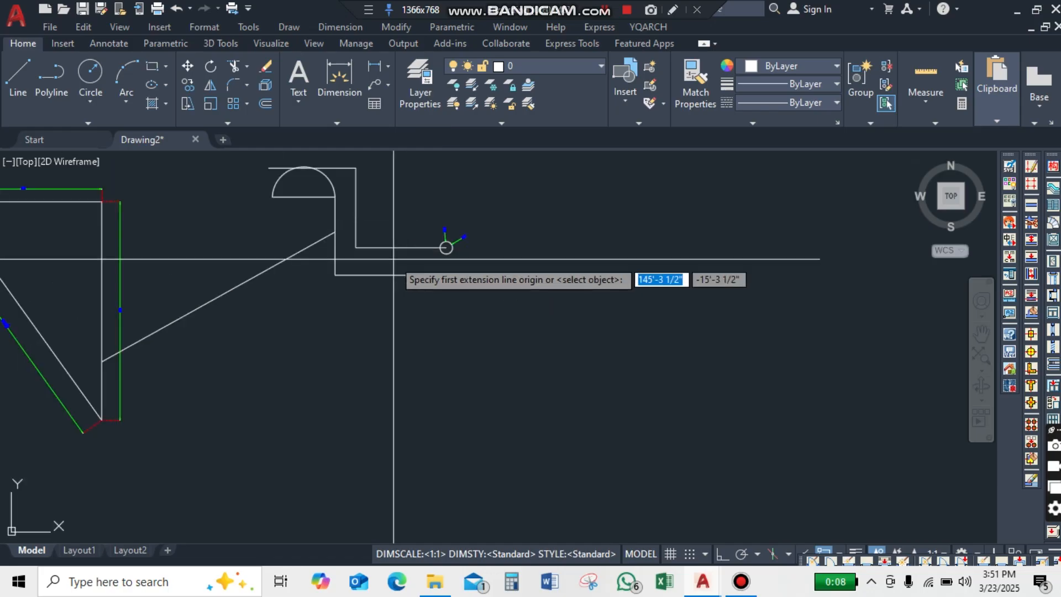
pyautogui.scroll(3, 377, 260)
pyautogui.scroll(-2, 377, 259)
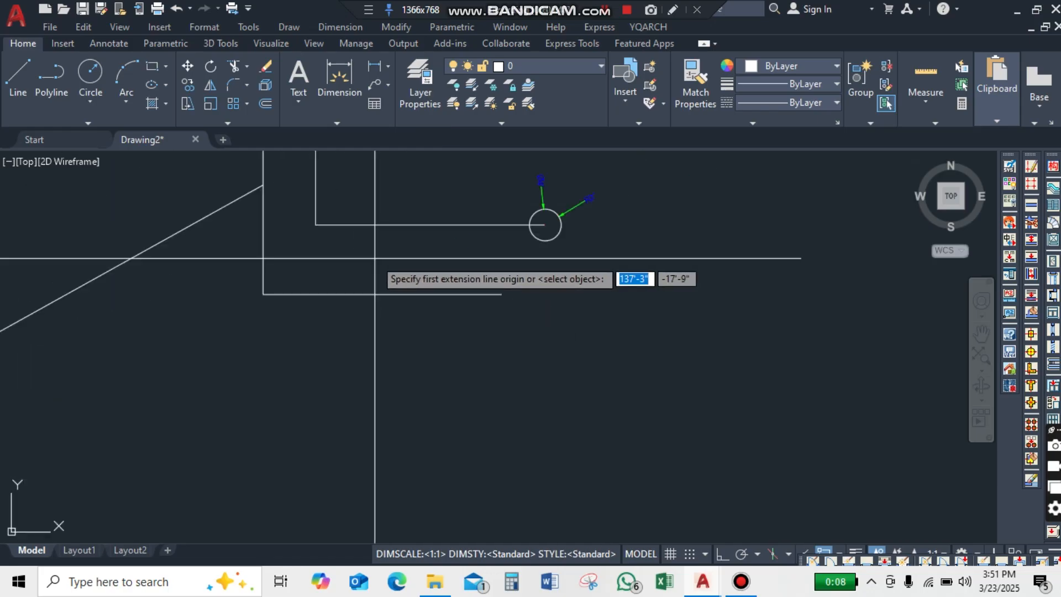
pyautogui.click(264, 294)
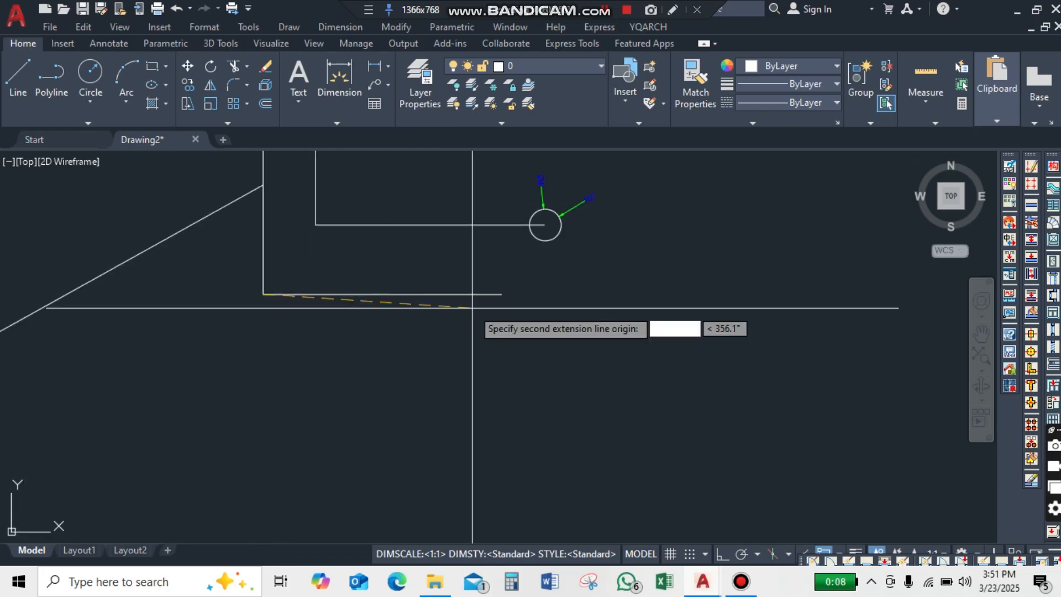
pyautogui.click(501, 294)
pyautogui.click(354, 332)
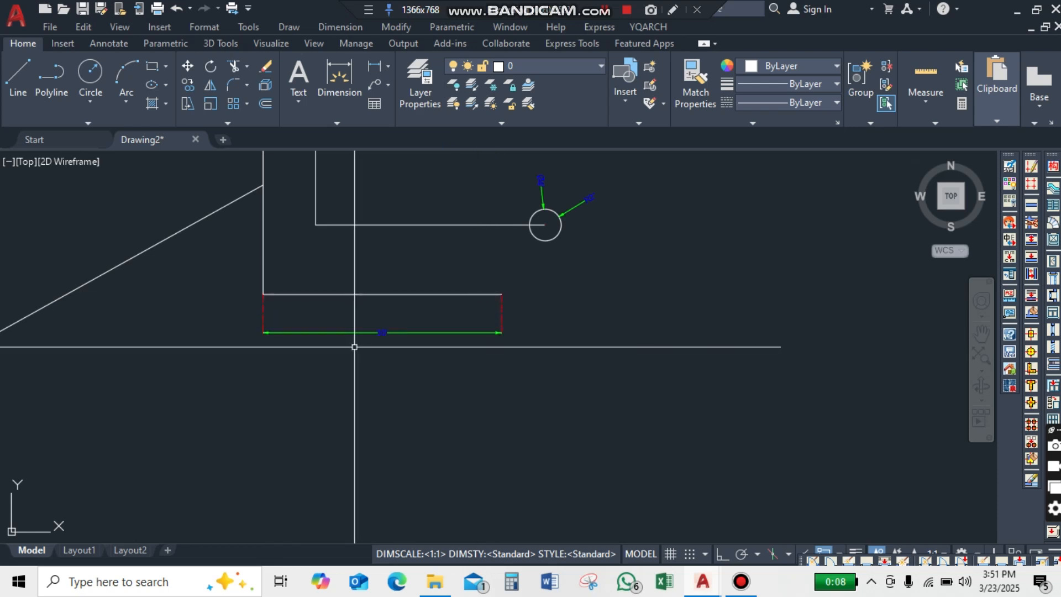
pyautogui.scroll(4, 409, 328)
pyautogui.scroll(-8, 409, 328)
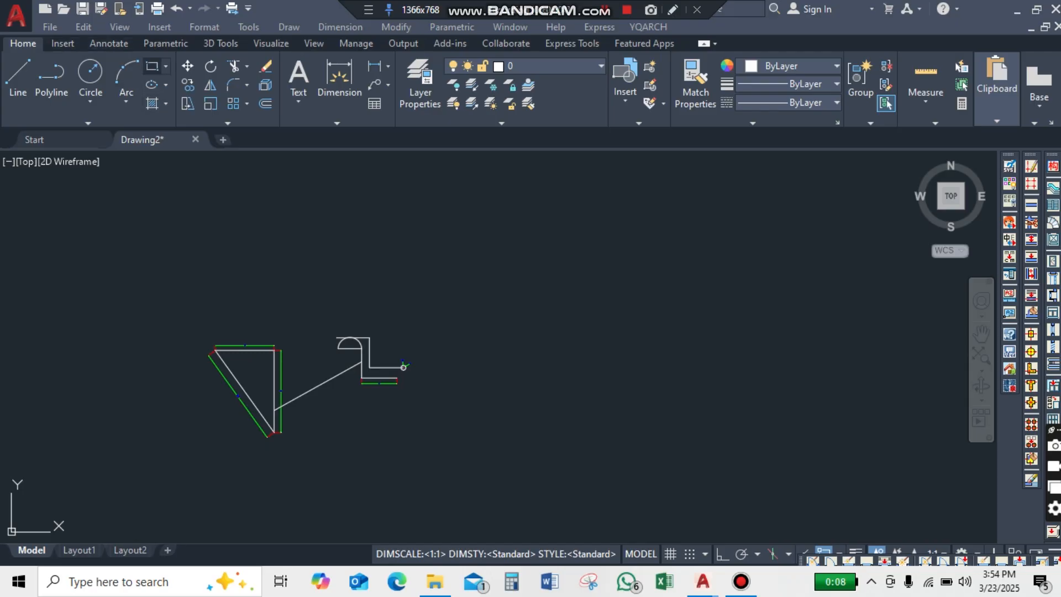
# - Draw a large, nearly square rectangle freehand in the empty space up and to the right of the stepped shapes
pyautogui.click(469, 214)
pyautogui.click(433, 229)
pyautogui.click(152, 66)
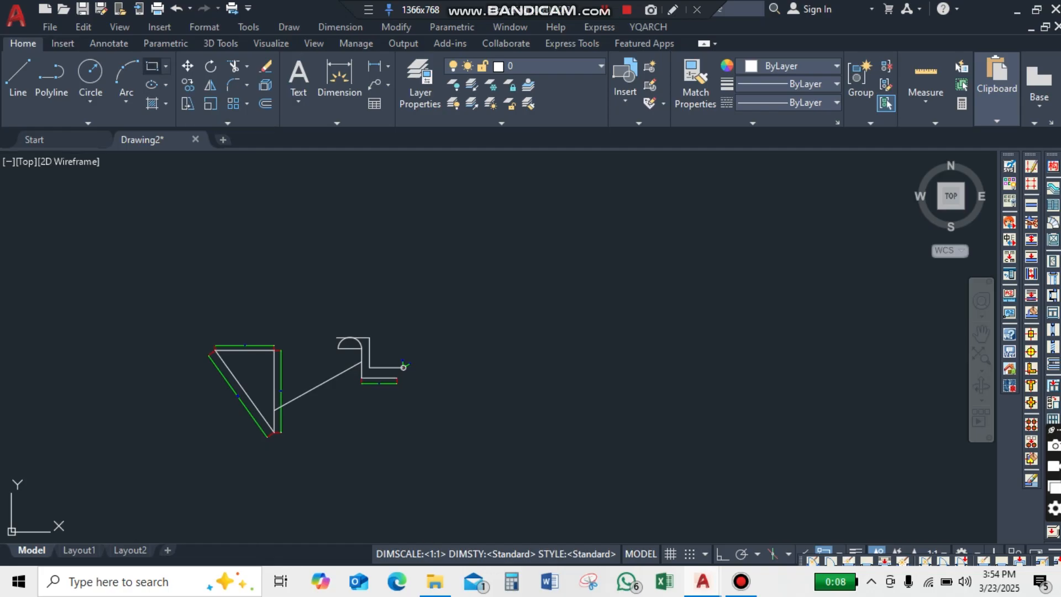
pyautogui.click(467, 228)
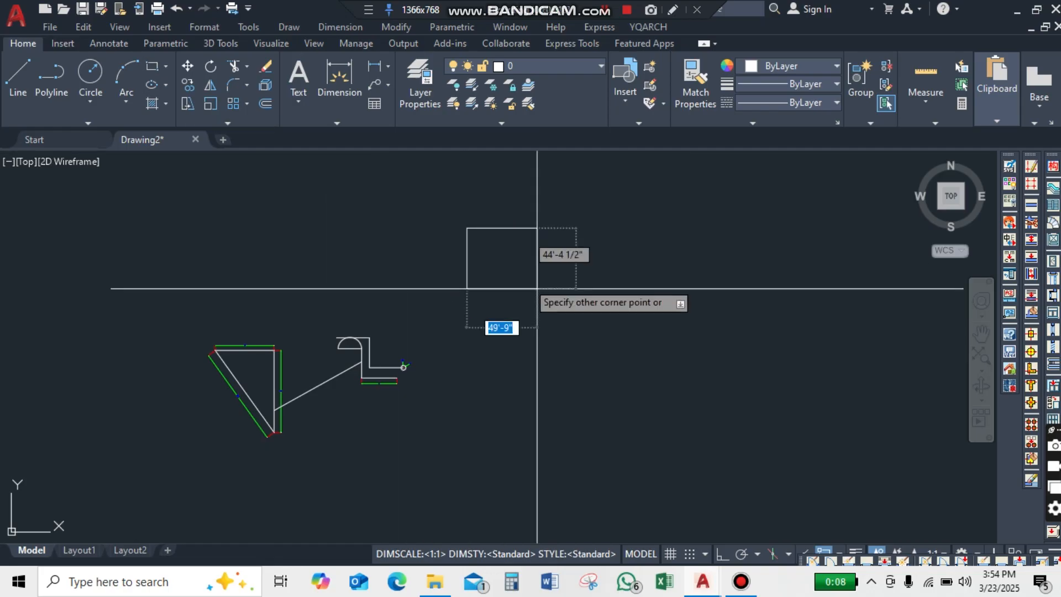
pyautogui.click(580, 350)
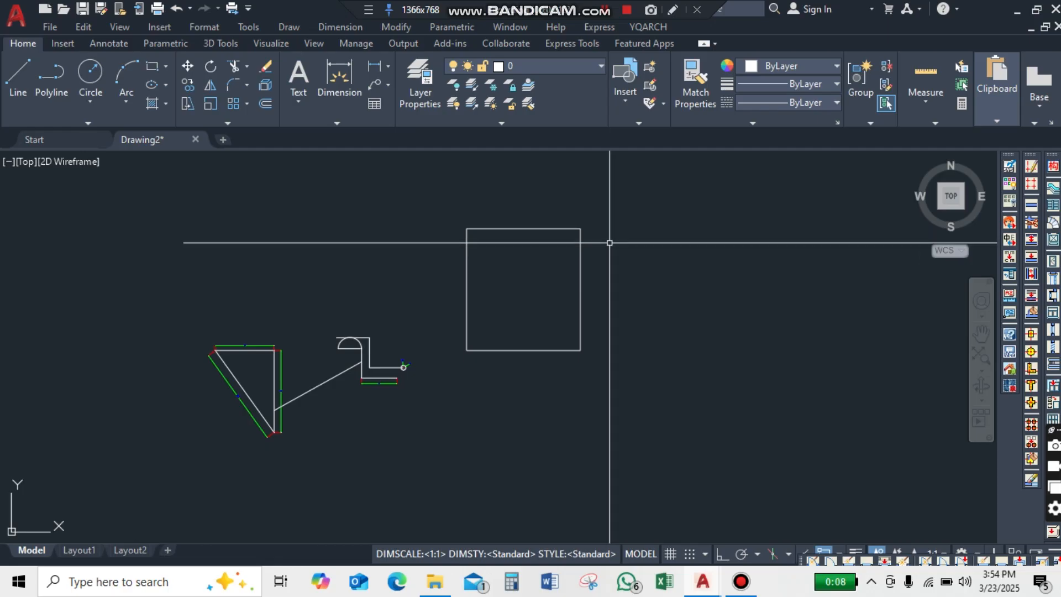
# - Draw a second rectangle 20' wide and 40' high, starting its corner to the right of the large rectangle
pyautogui.write('RE')
pyautogui.write('r')
pyautogui.write('e')
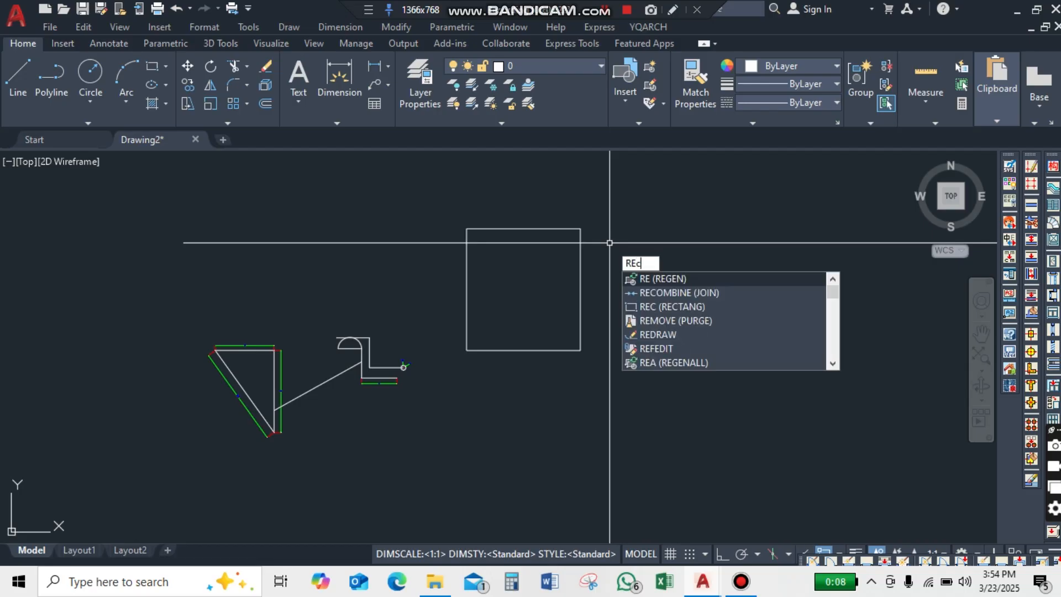
pyautogui.write('c')
pyautogui.press('Return')
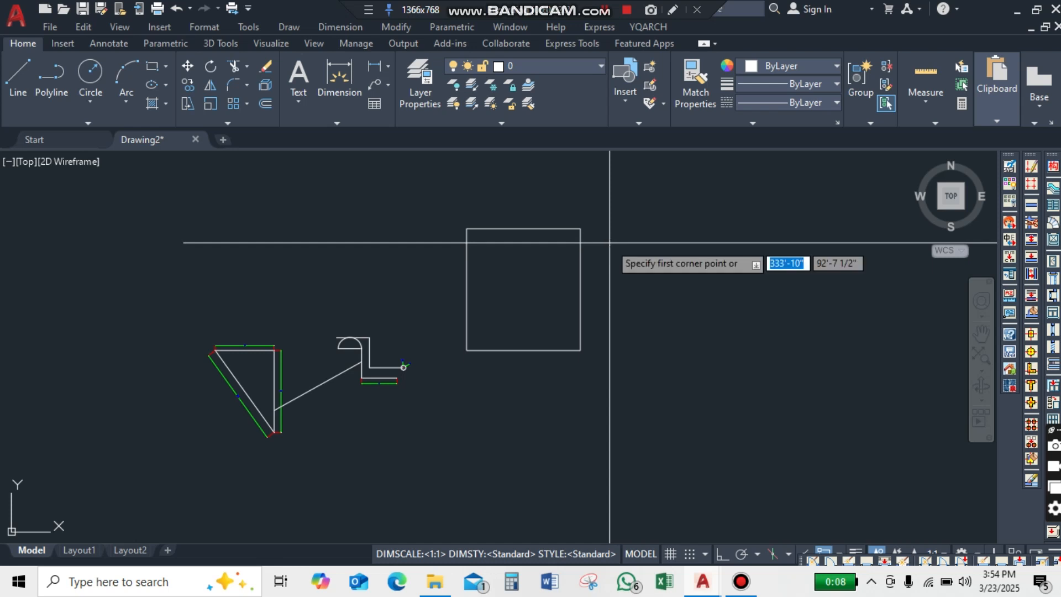
pyautogui.click(632, 231)
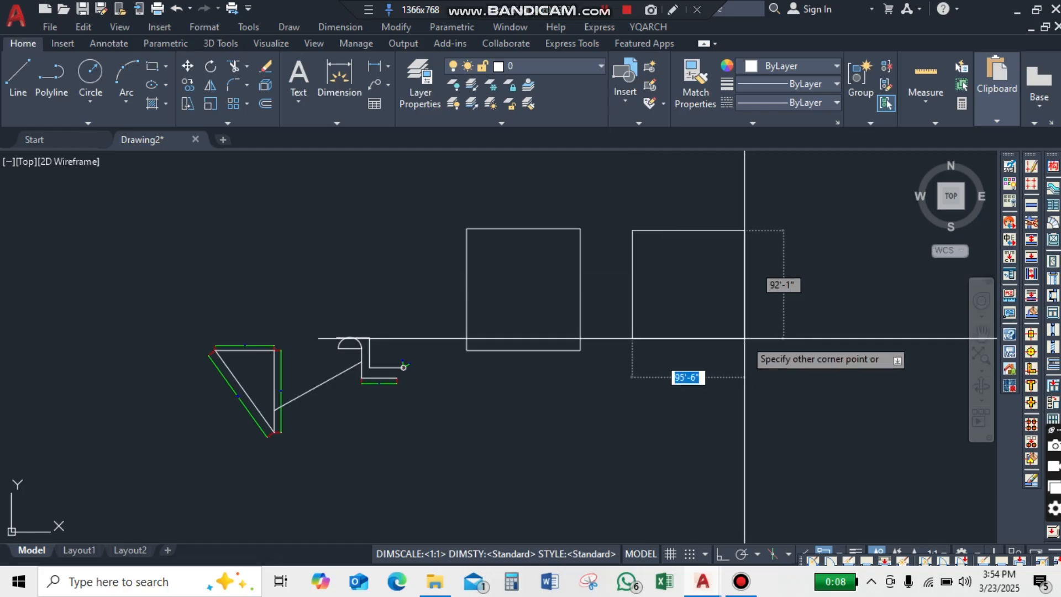
pyautogui.write('20')
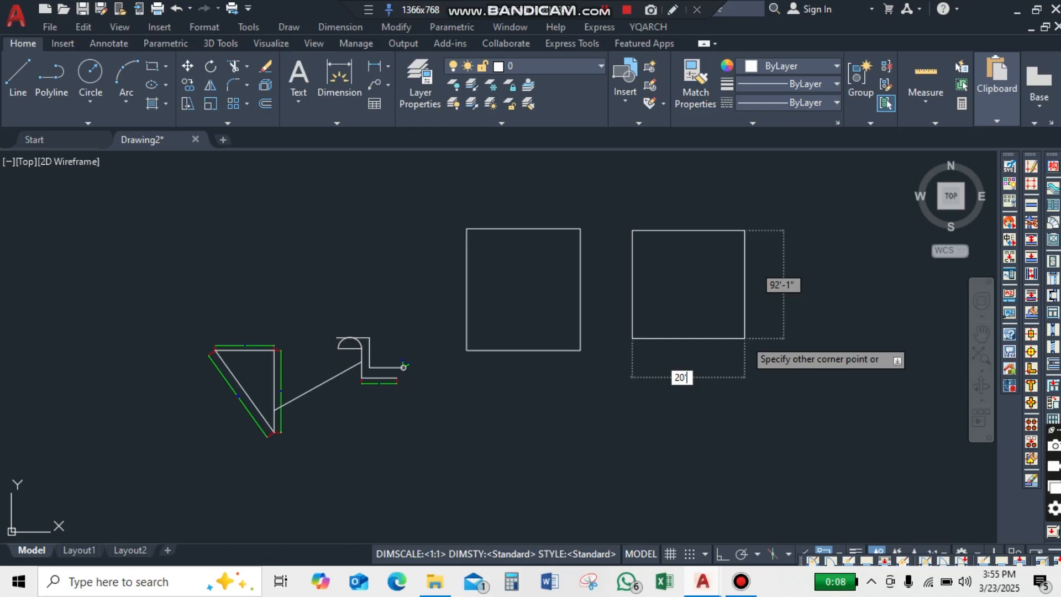
pyautogui.write("'")
pyautogui.press('Tab')
pyautogui.write('4')
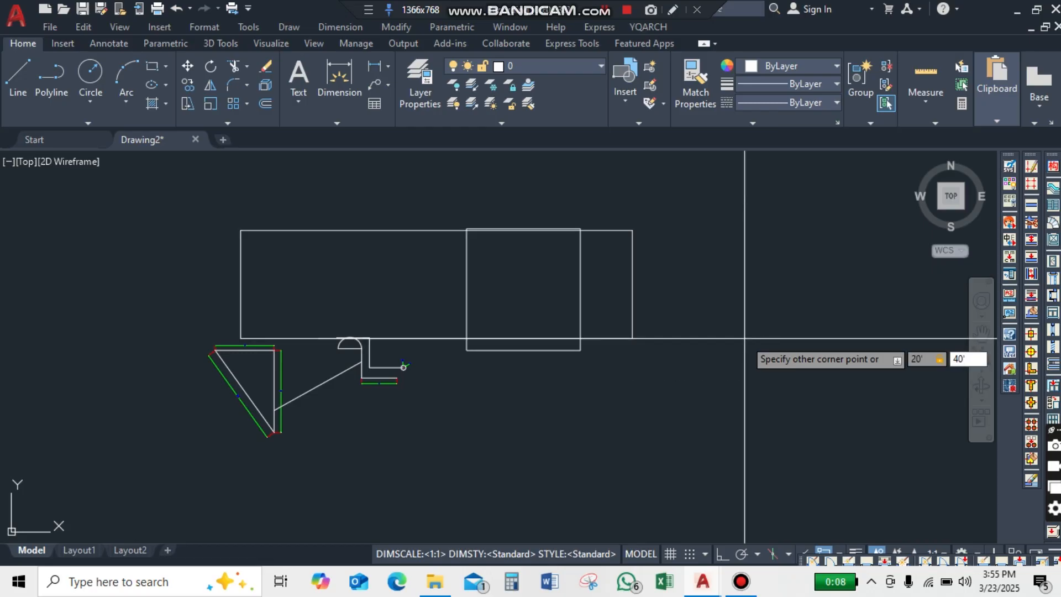
pyautogui.press('Return')
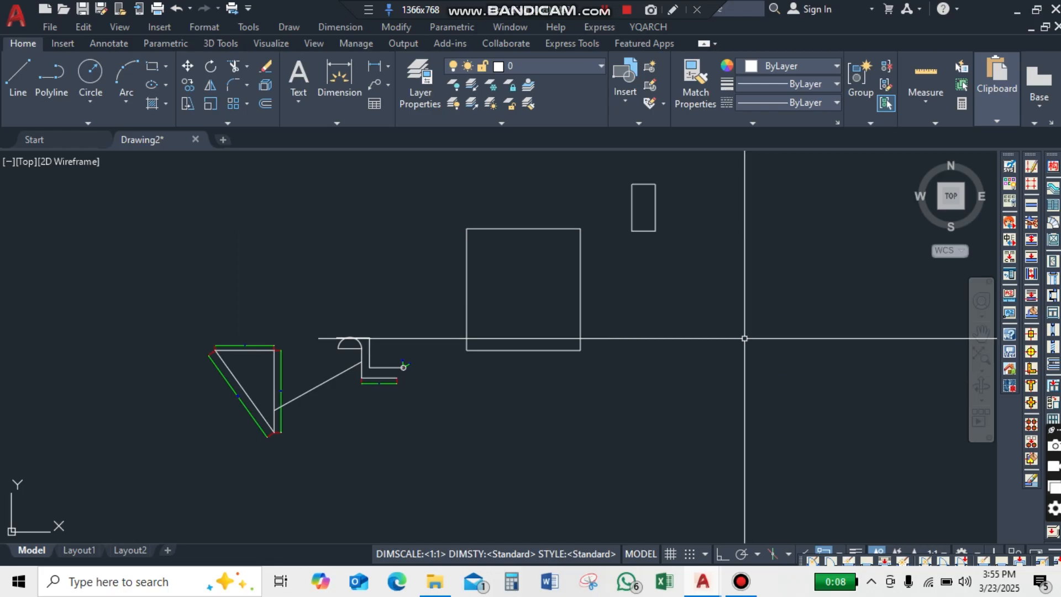
# - Add a linear dimension to the top edge of the 20' by 40' rectangle, placing it just above the edge
pyautogui.scroll(-1, 610, 272)
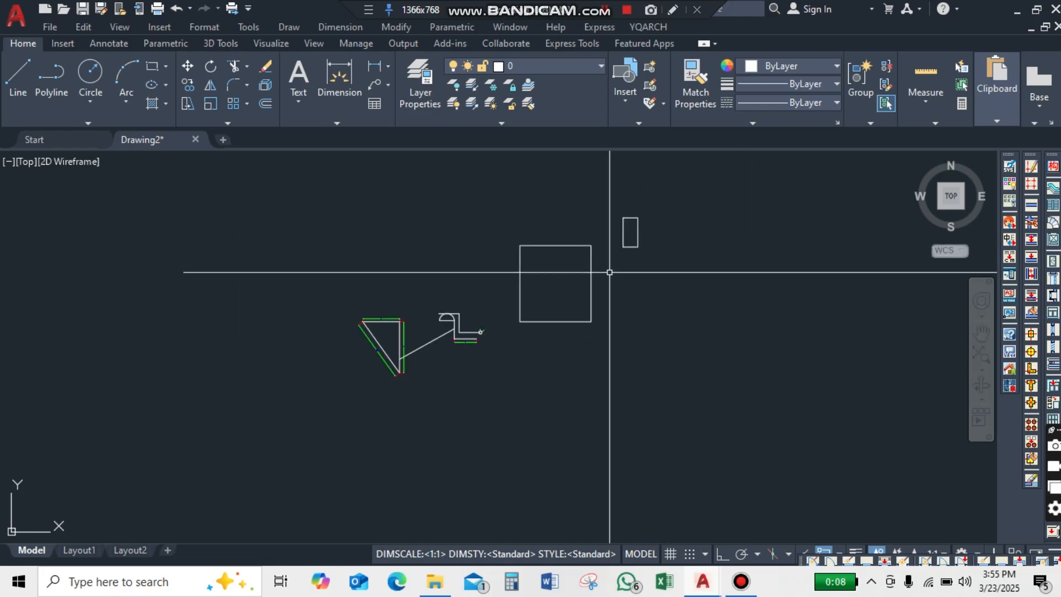
pyautogui.scroll(10, 610, 272)
pyautogui.scroll(-2, 598, 190)
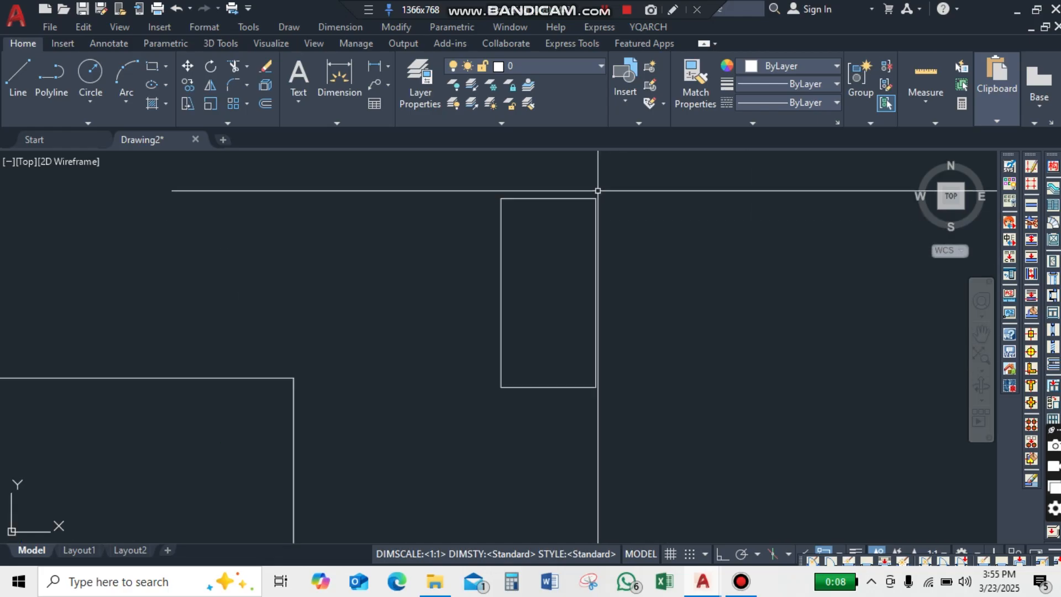
pyautogui.scroll(4, 597, 193)
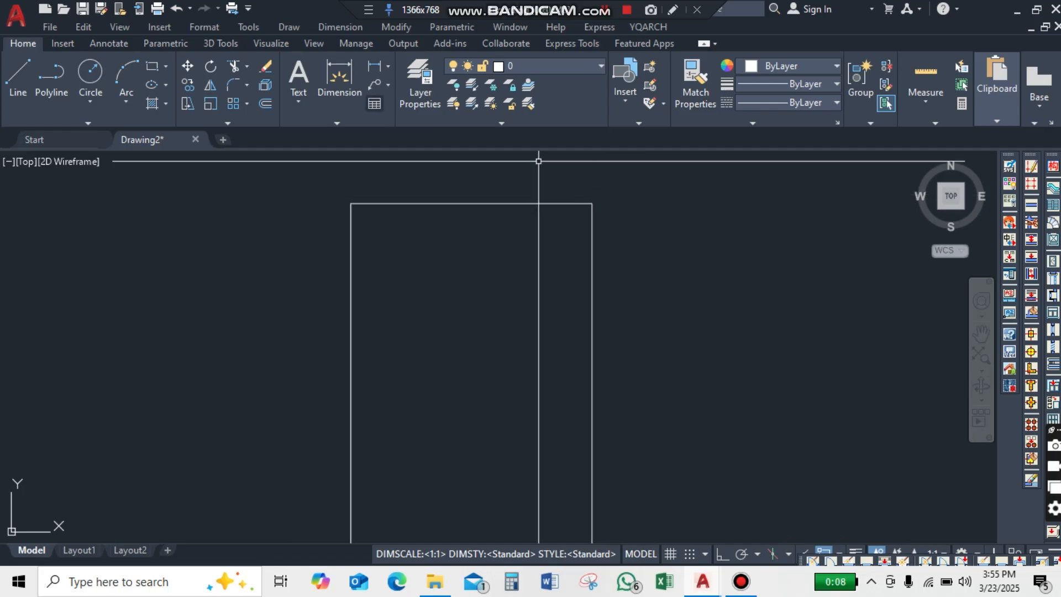
pyautogui.click(375, 66)
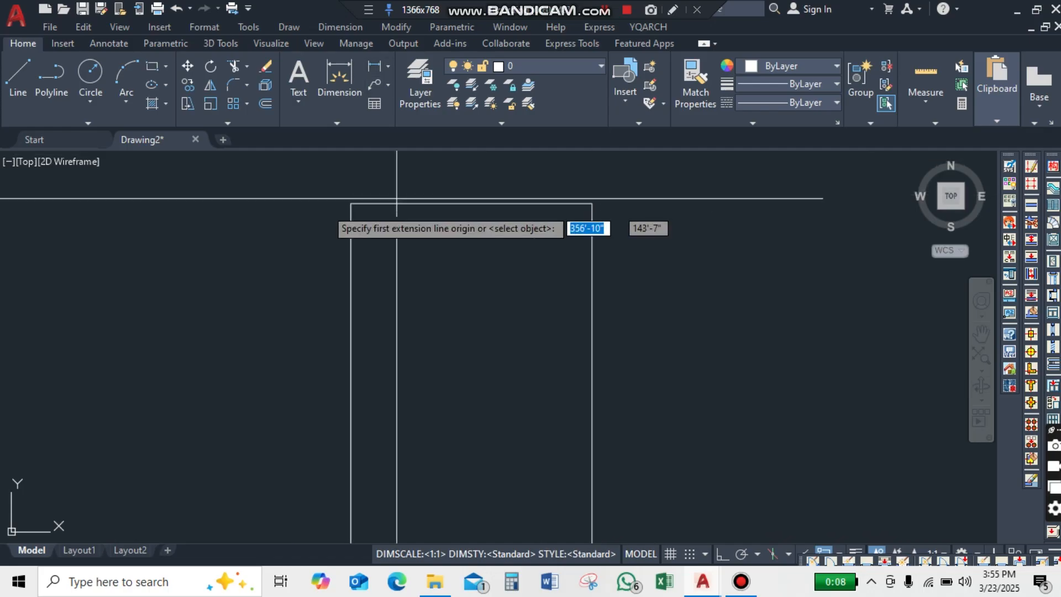
pyautogui.click(351, 203)
pyautogui.click(592, 203)
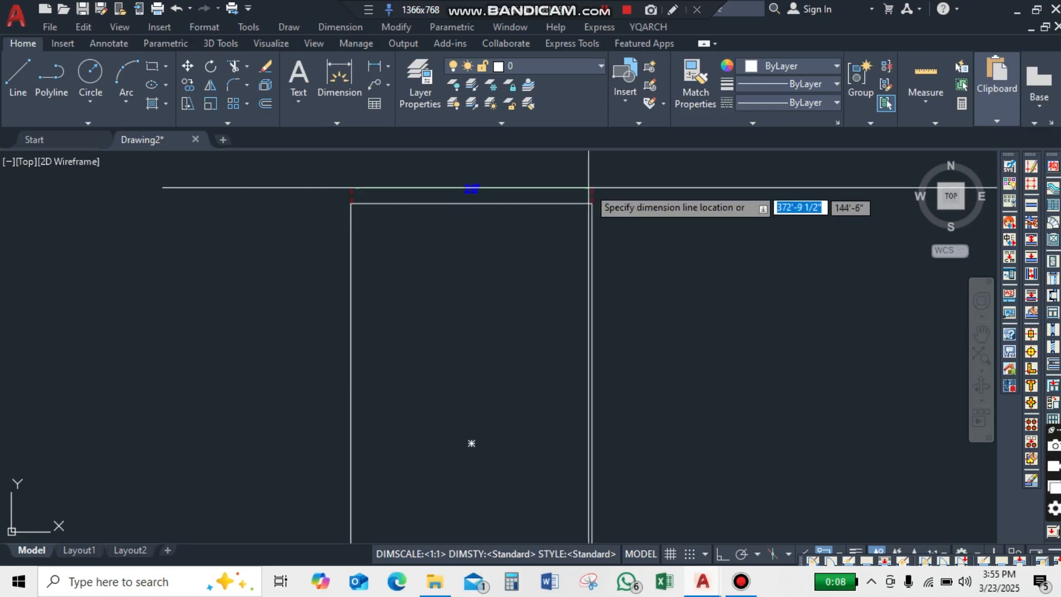
pyautogui.click(588, 184)
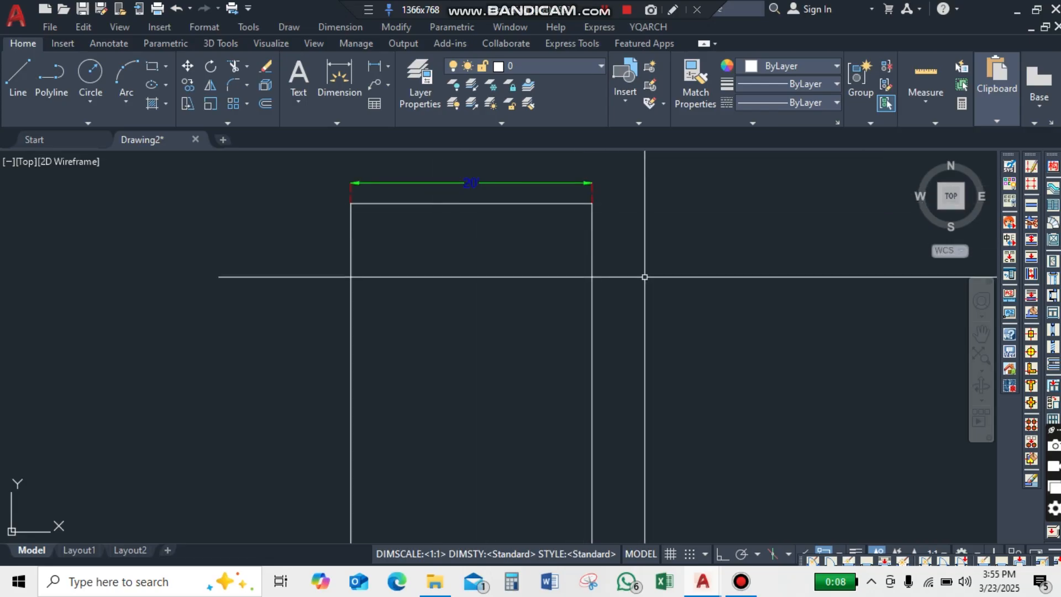
# - Add a linear dimension to the right edge of the small rectangle, placing the dimension line outside to its right
pyautogui.press('Return')
pyautogui.click(592, 203)
pyautogui.scroll(-3, 594, 199)
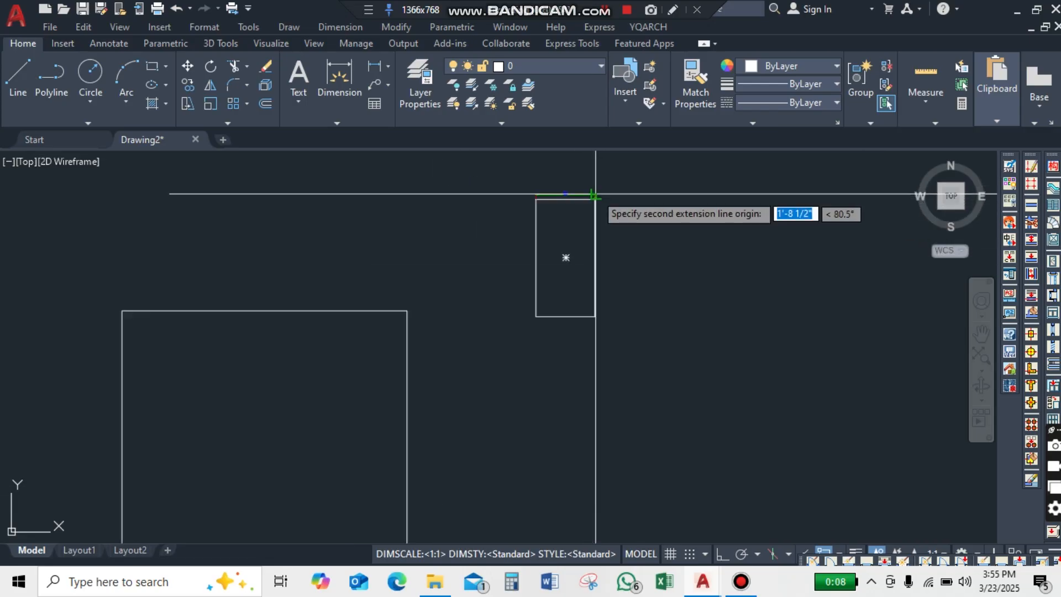
pyautogui.scroll(1, 602, 320)
pyautogui.click(589, 314)
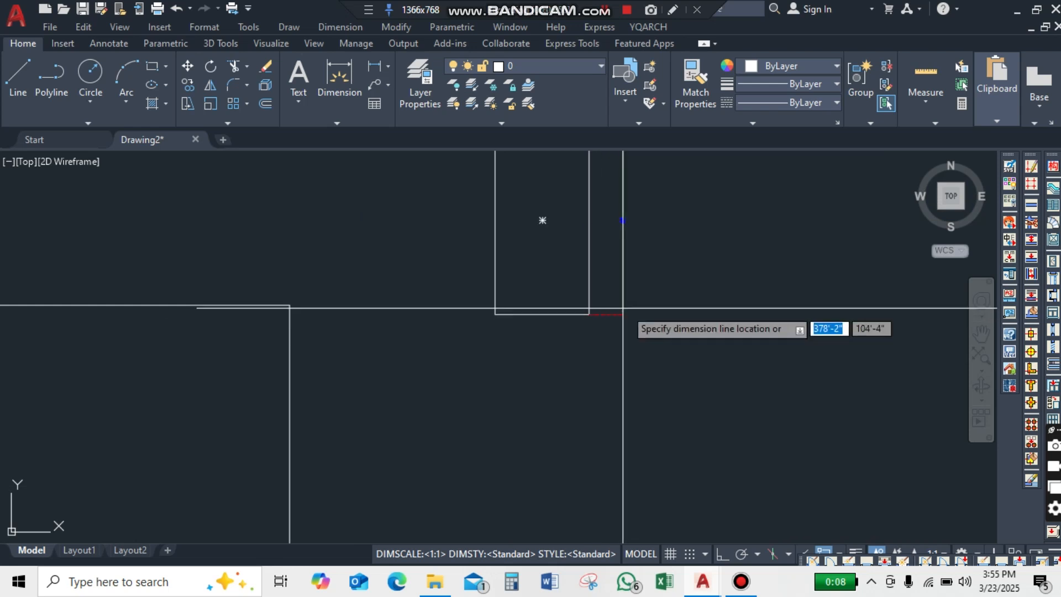
pyautogui.click(625, 308)
pyautogui.scroll(-1, 623, 239)
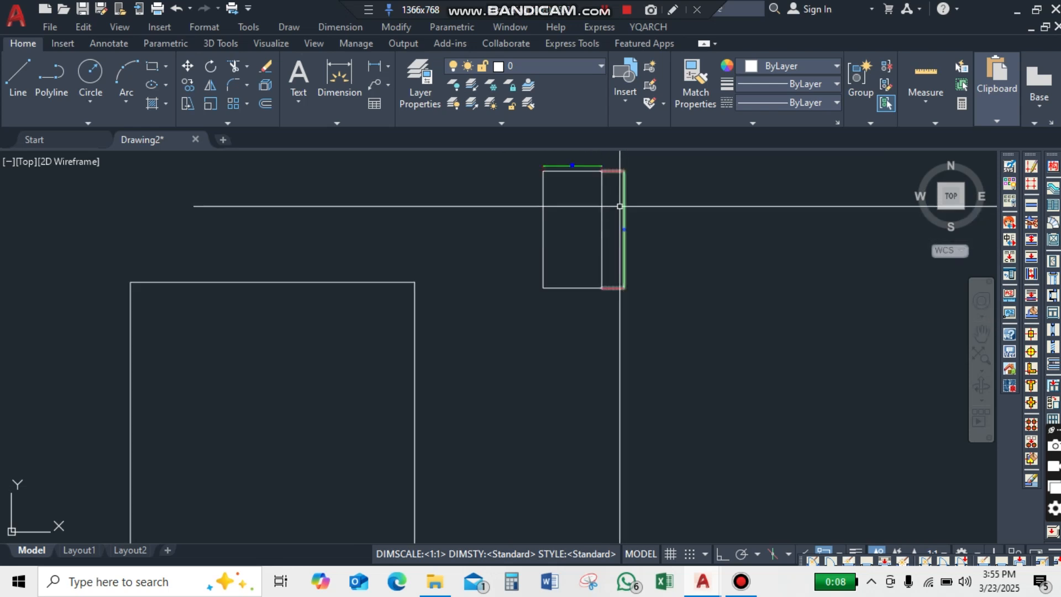
pyautogui.scroll(3, 620, 206)
pyautogui.scroll(-5, 651, 308)
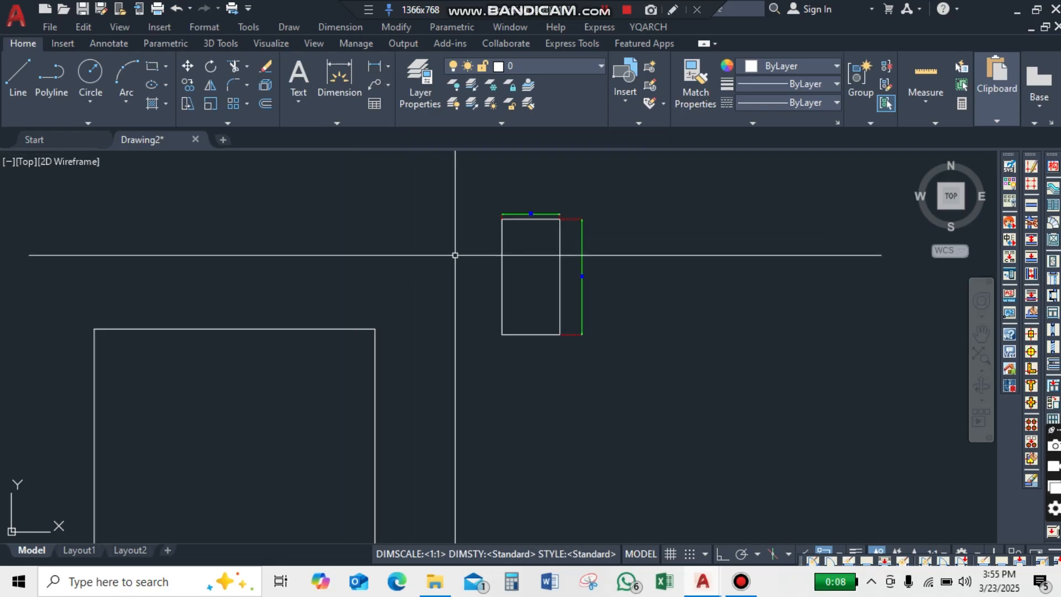
# - Add a linear dimension to the bottom edge of the small rectangle, placing the dimension line below it
pyautogui.click(374, 65)
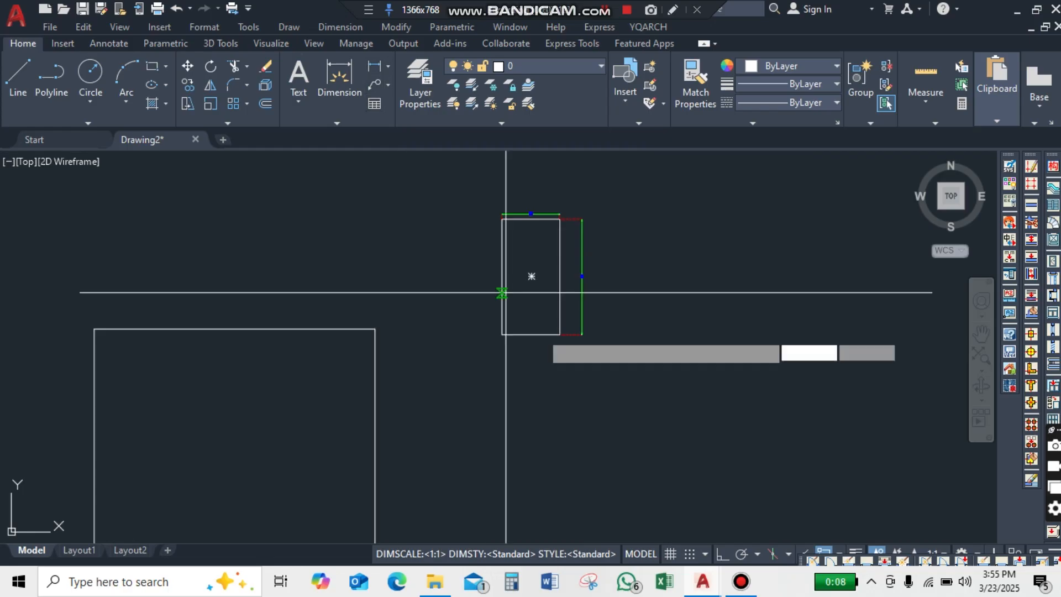
pyautogui.click(560, 335)
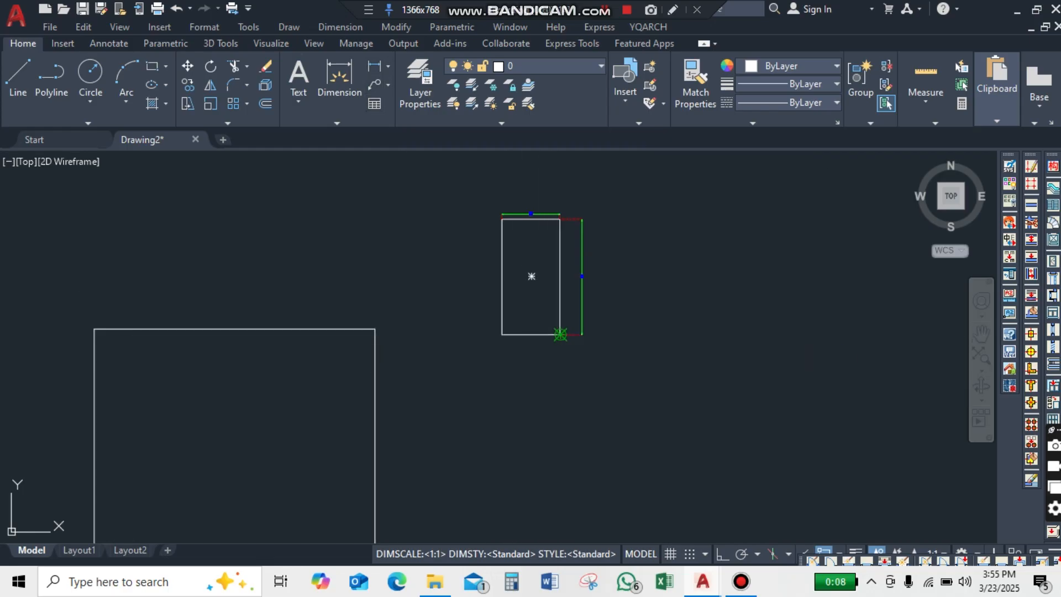
pyautogui.click(501, 334)
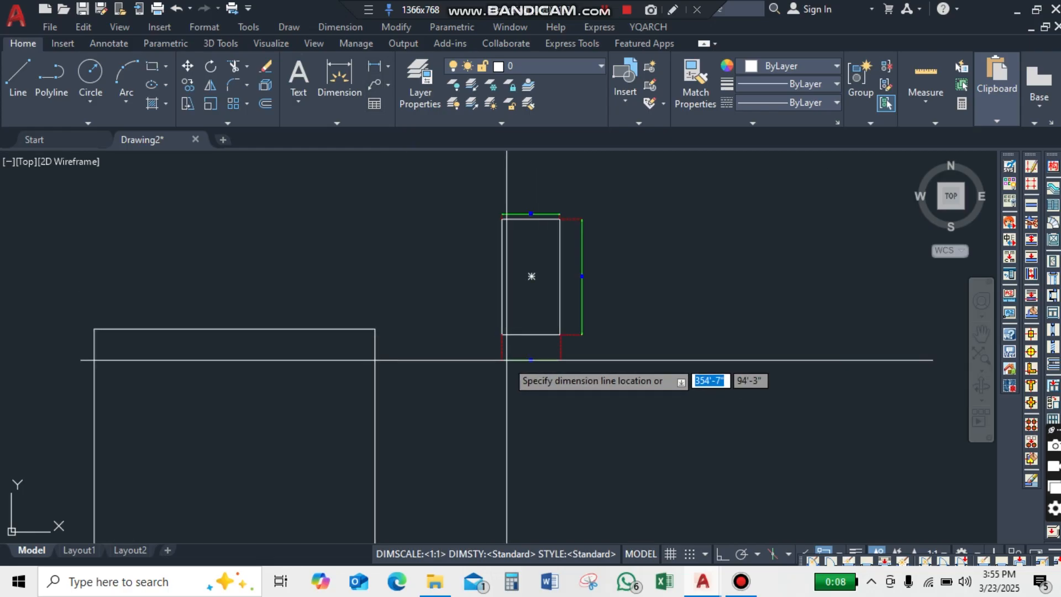
pyautogui.click(504, 360)
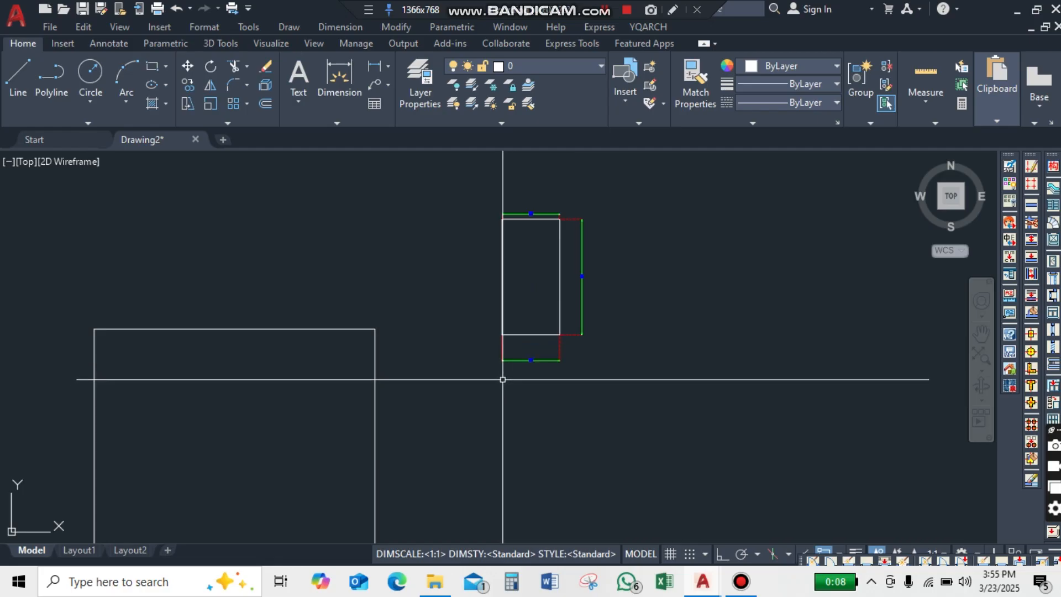
# - Add a linear dimension to the left edge of the small rectangle, placing the dimension line outside to its left
pyautogui.press('Return')
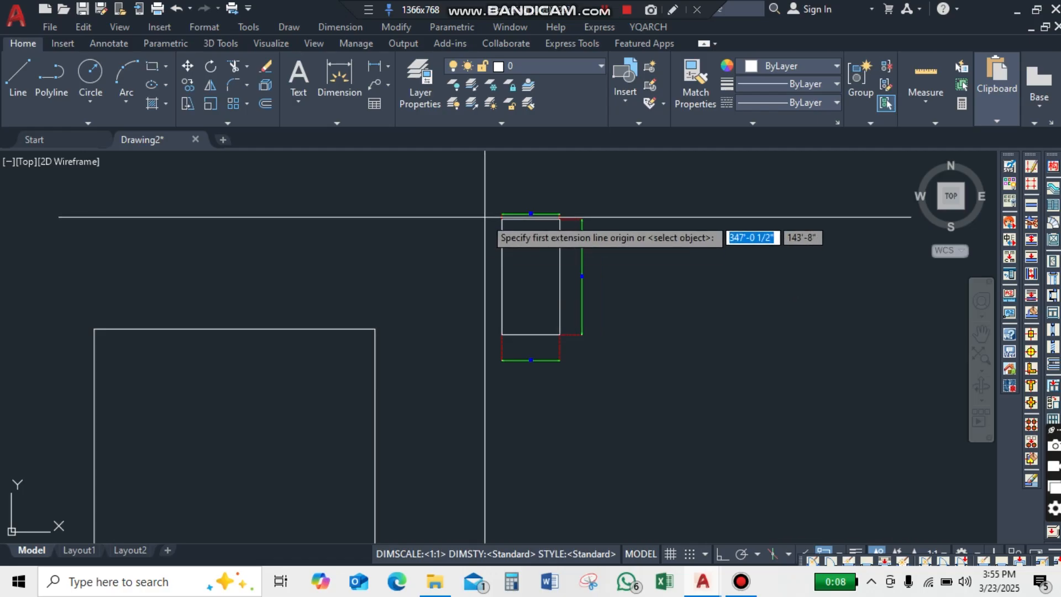
pyautogui.click(502, 219)
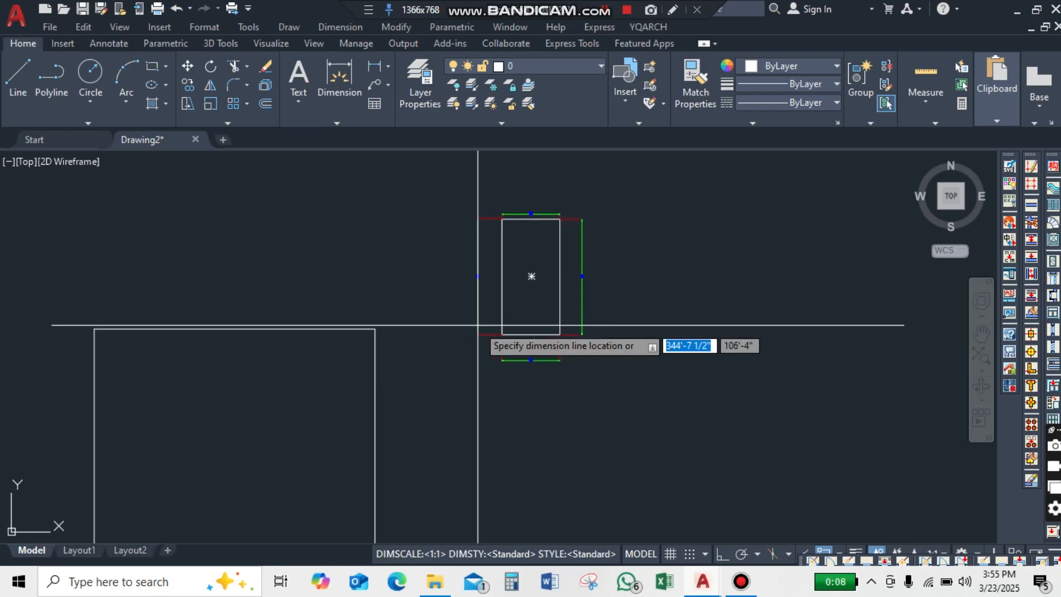
pyautogui.press('Escape')
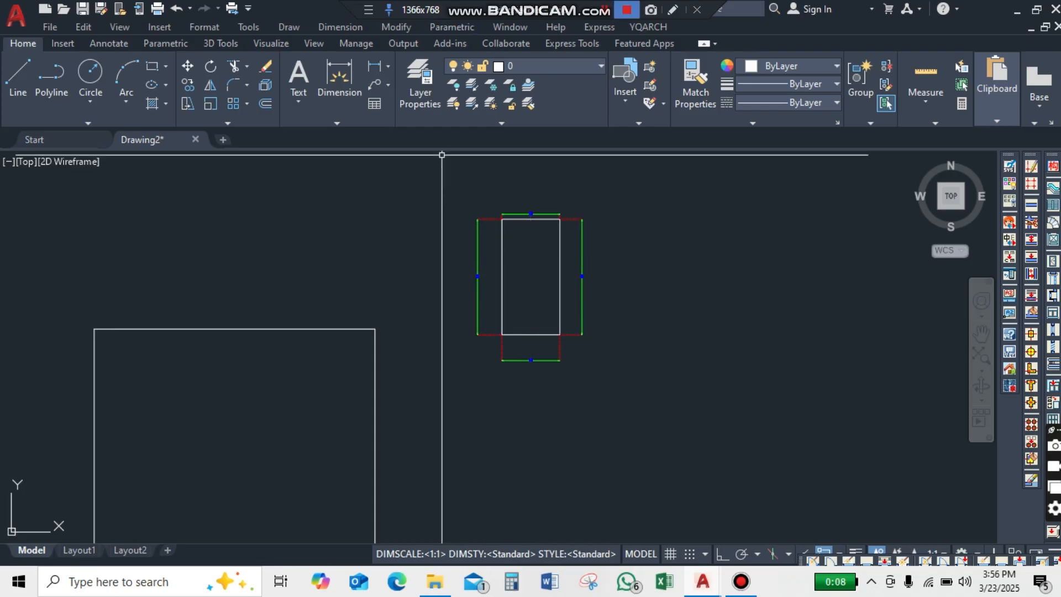
# - Copy the large undimensioned rectangle from its lower-right corner, placing the copy to its right at roughly the same level
pyautogui.scroll(-2, 442, 155)
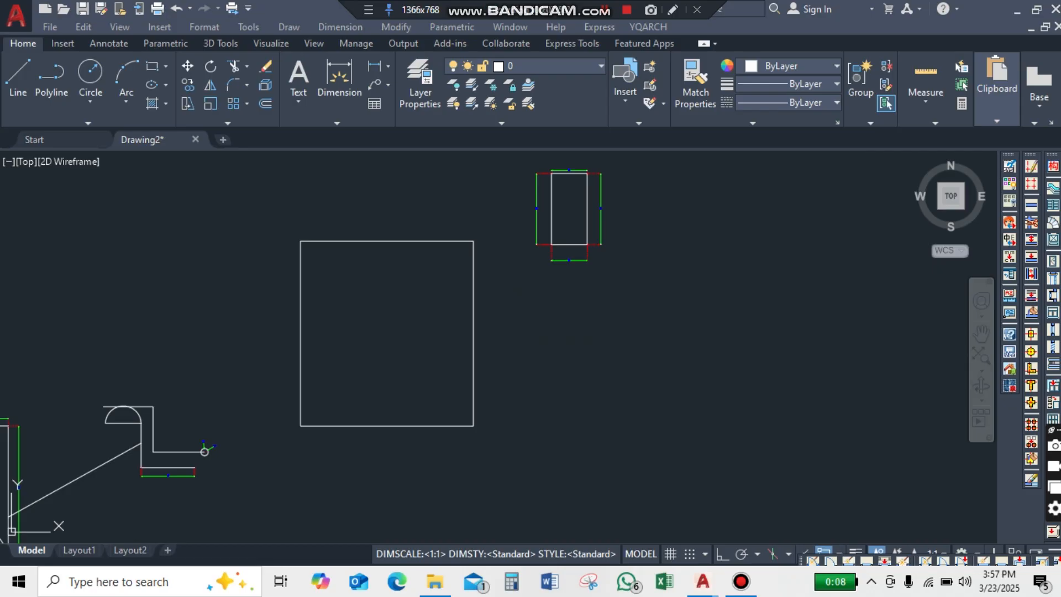
pyautogui.click(578, 381)
pyautogui.click(564, 393)
pyautogui.write('co')
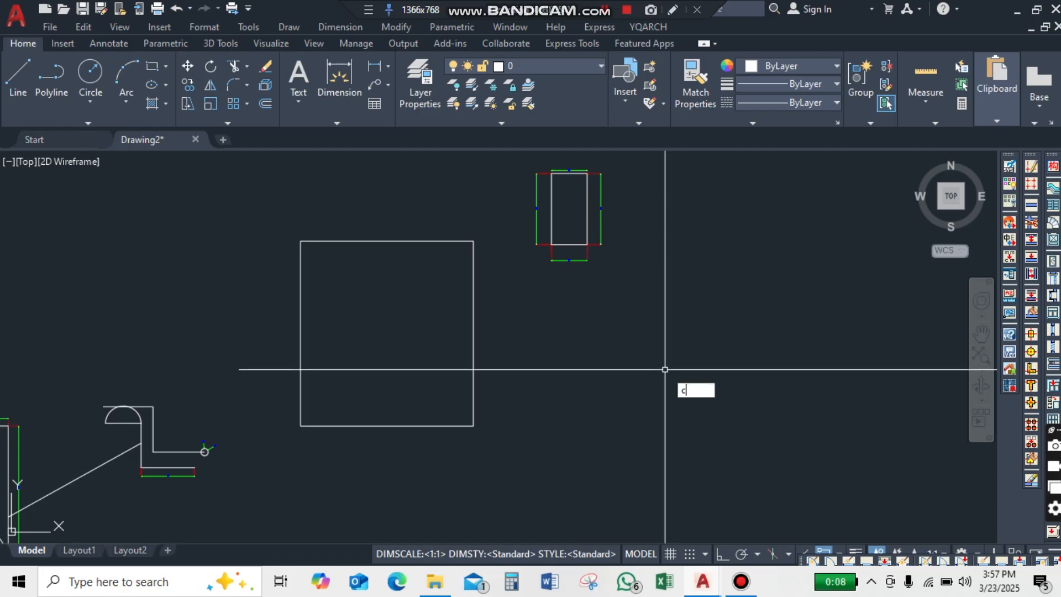
pyautogui.press('Return')
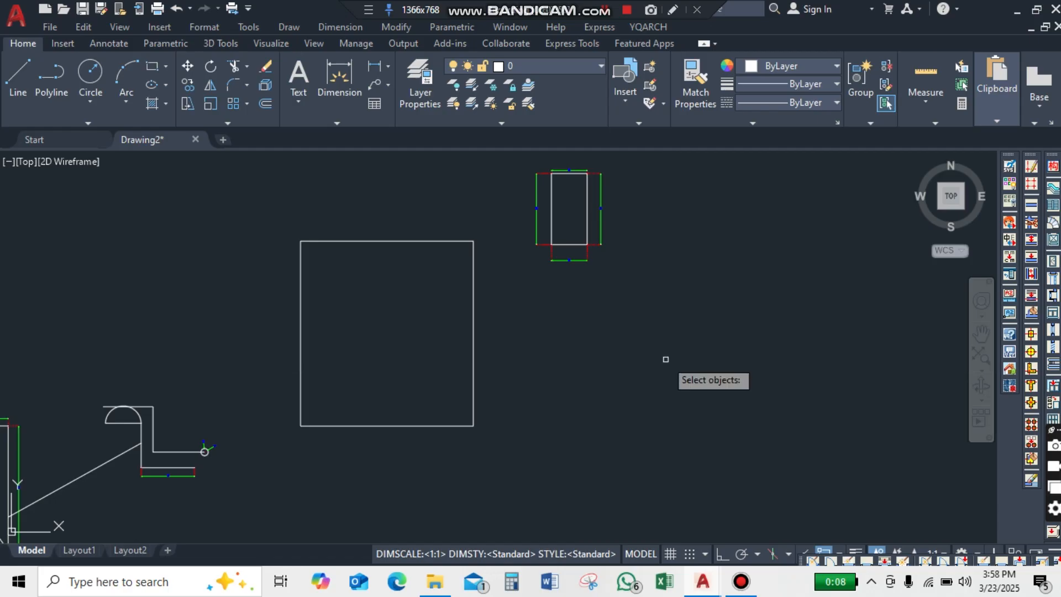
pyautogui.click(493, 216)
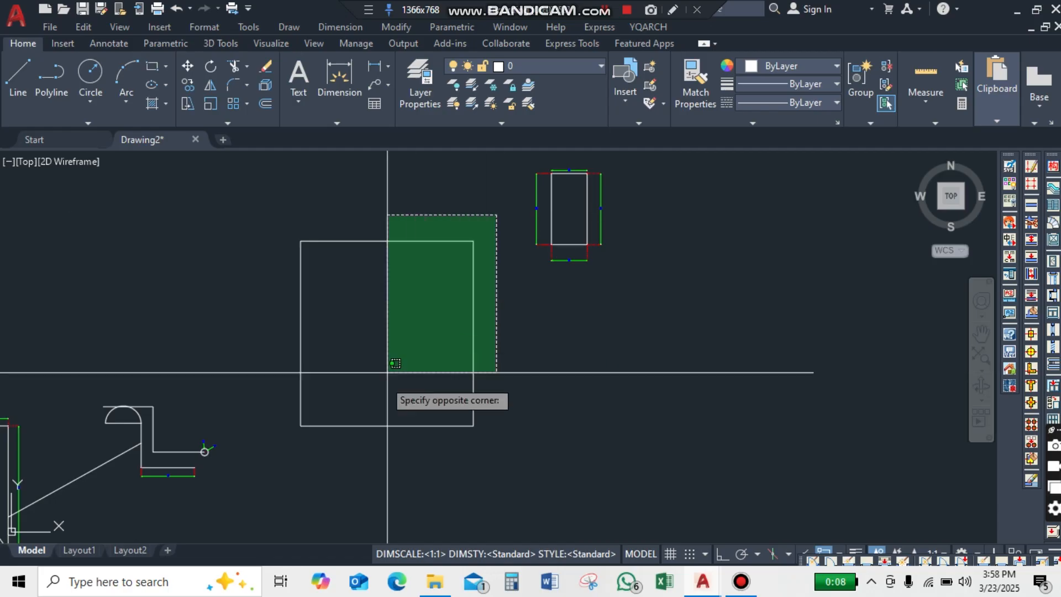
pyautogui.click(284, 468)
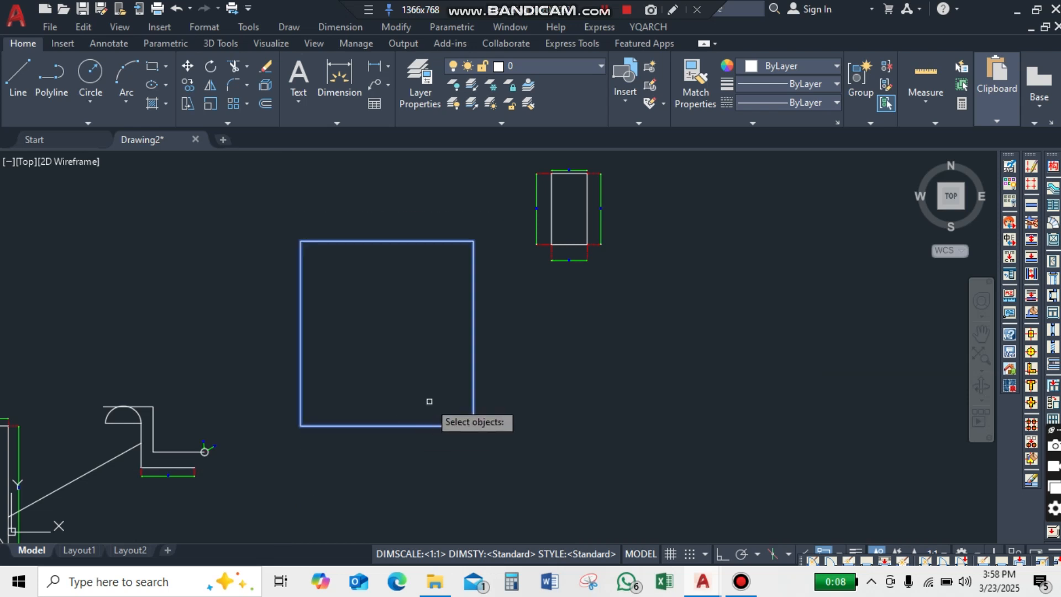
pyautogui.press('Return')
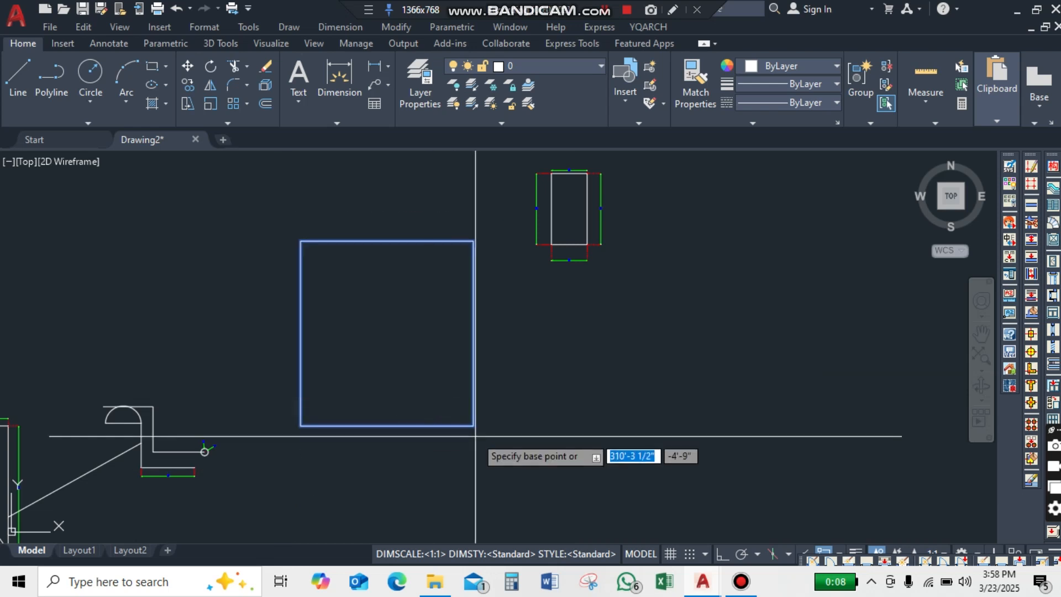
pyautogui.click(474, 424)
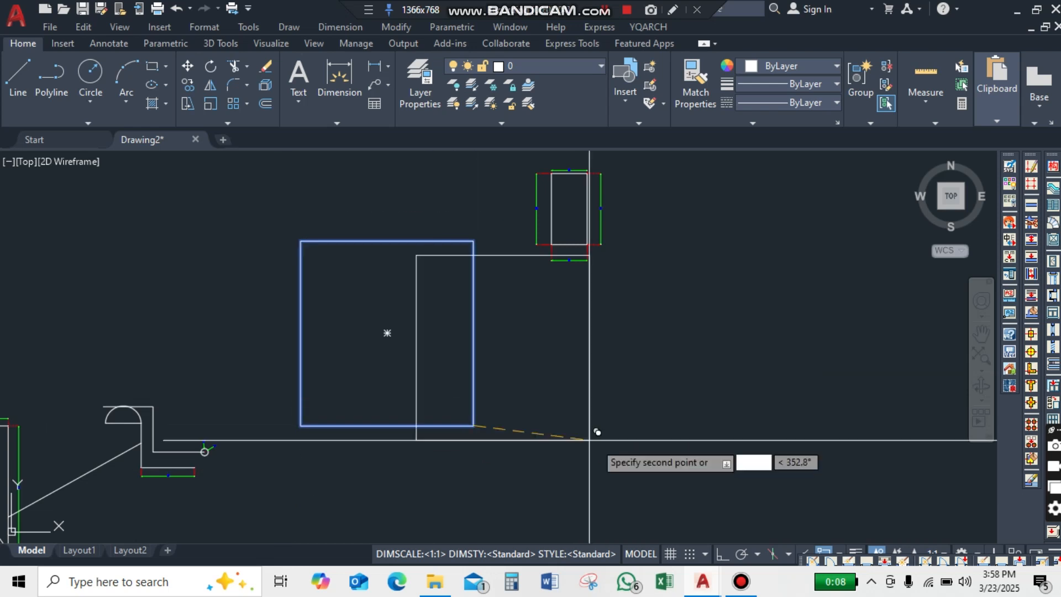
pyautogui.click(858, 429)
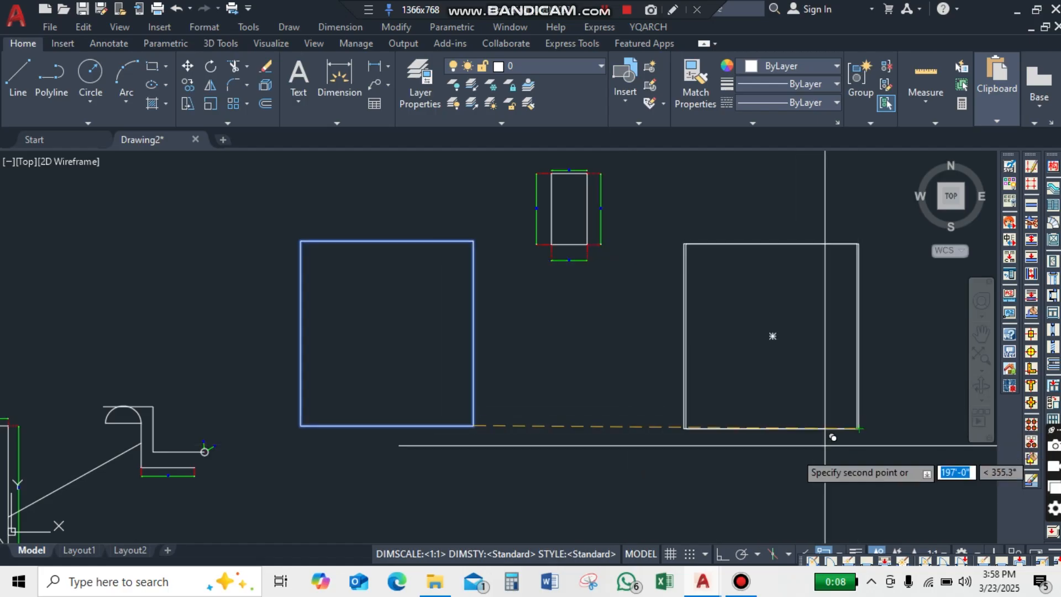
pyautogui.press('Escape')
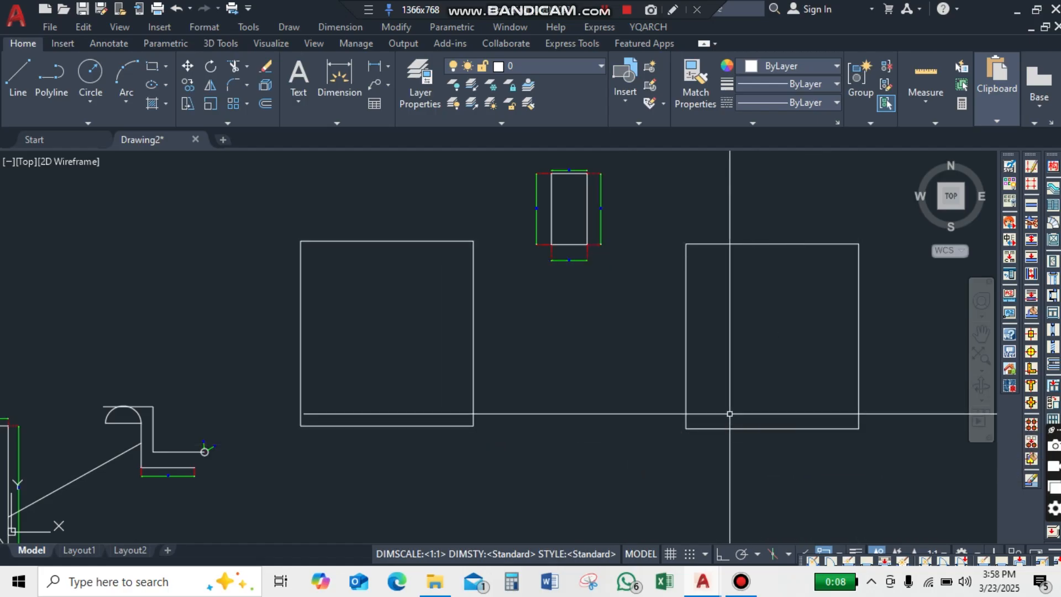
# - Try cutting the copied rectangle to the clipboard with CUTCLIP, and undo the cut
pyautogui.write('cu')
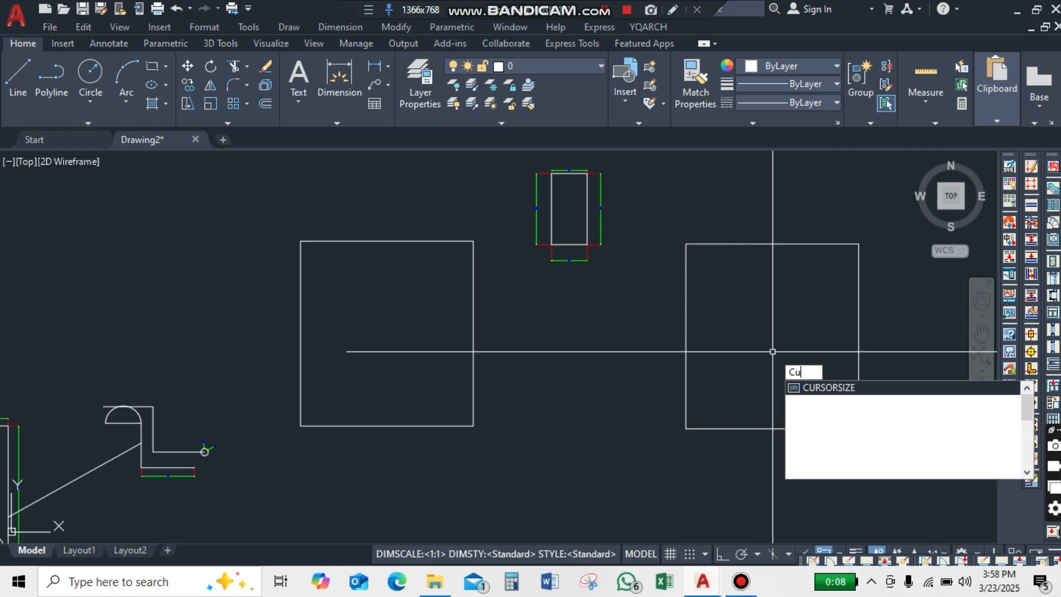
pyautogui.write('t')
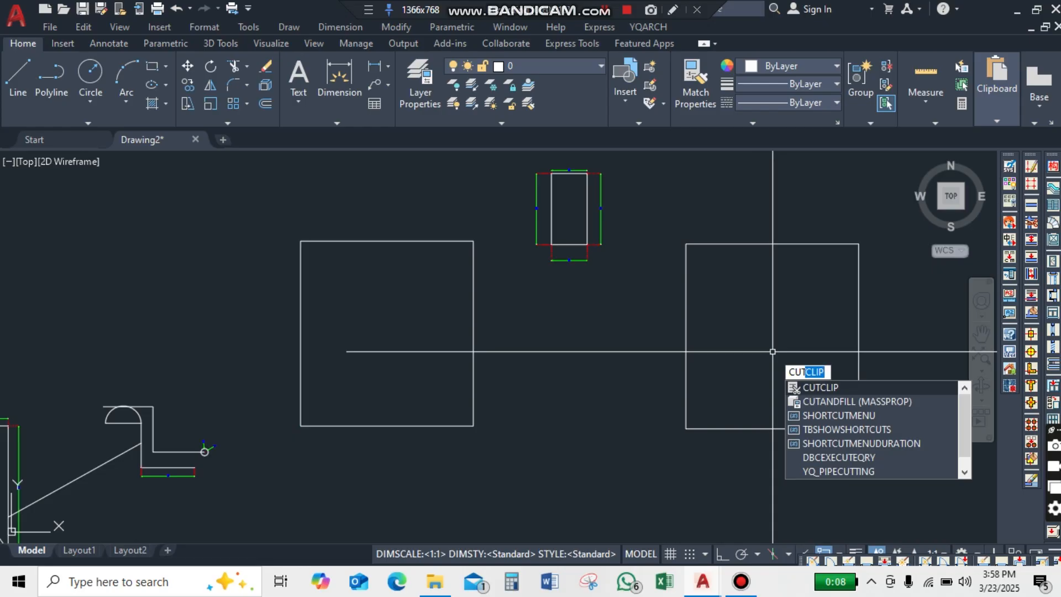
pyautogui.press('Return')
pyautogui.click(858, 228)
pyautogui.click(663, 500)
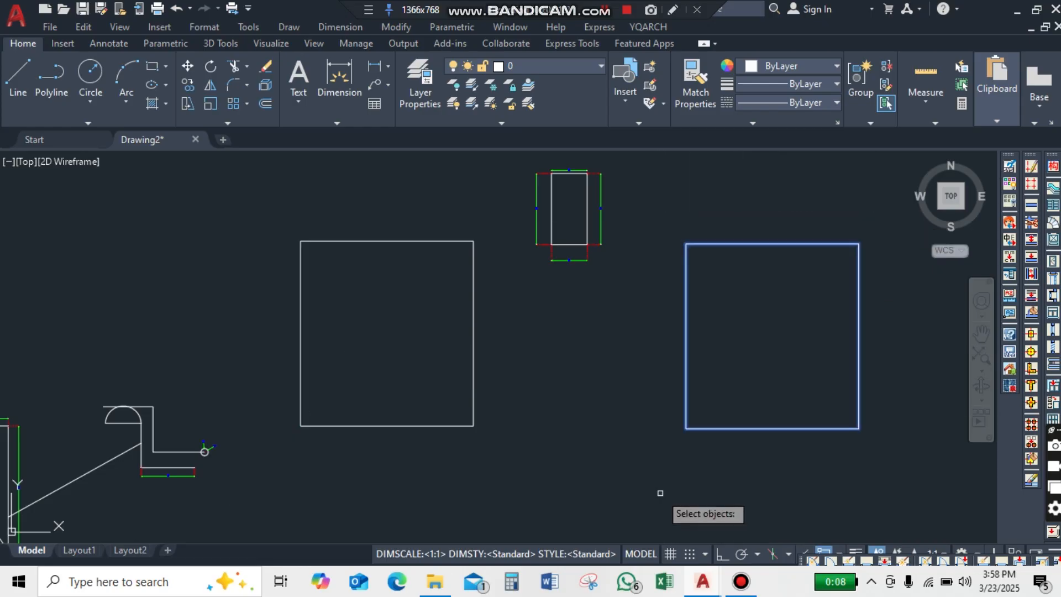
pyautogui.press('Return')
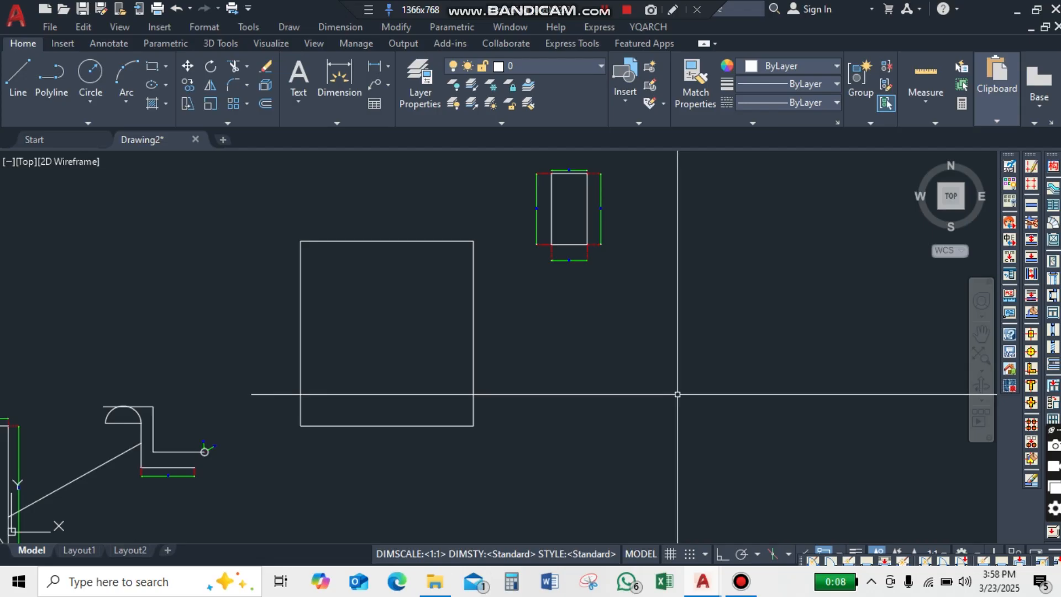
pyautogui.hotkey('ctrl', 'z')
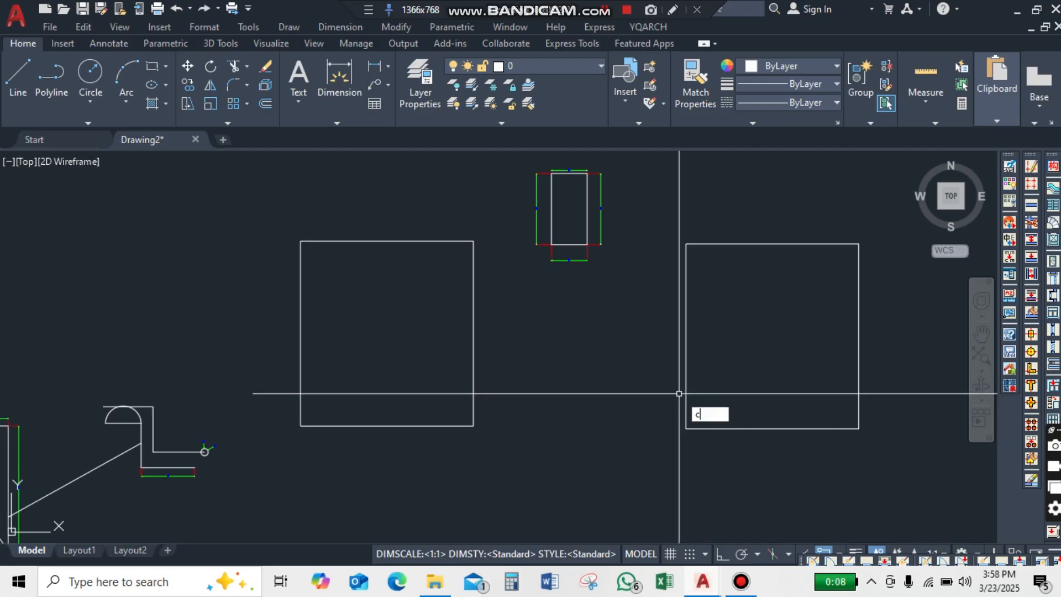
# - Cut the copied rectangle with CUTCLIP and paste it in the empty area above and left of the dimensioned triangle
pyautogui.write('ut')
pyautogui.press('Return')
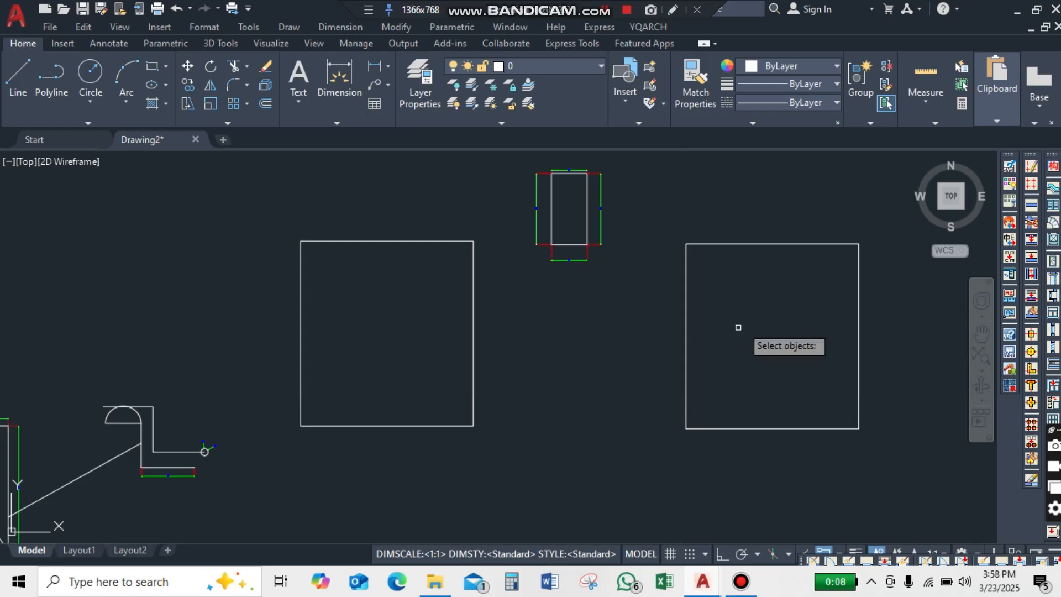
pyautogui.click(874, 228)
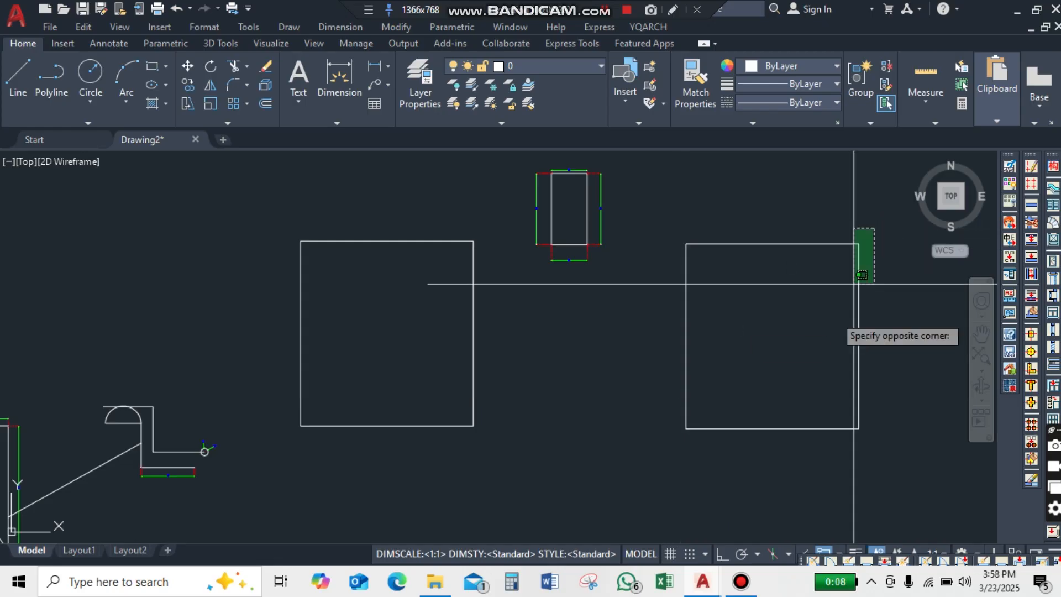
pyautogui.click(657, 464)
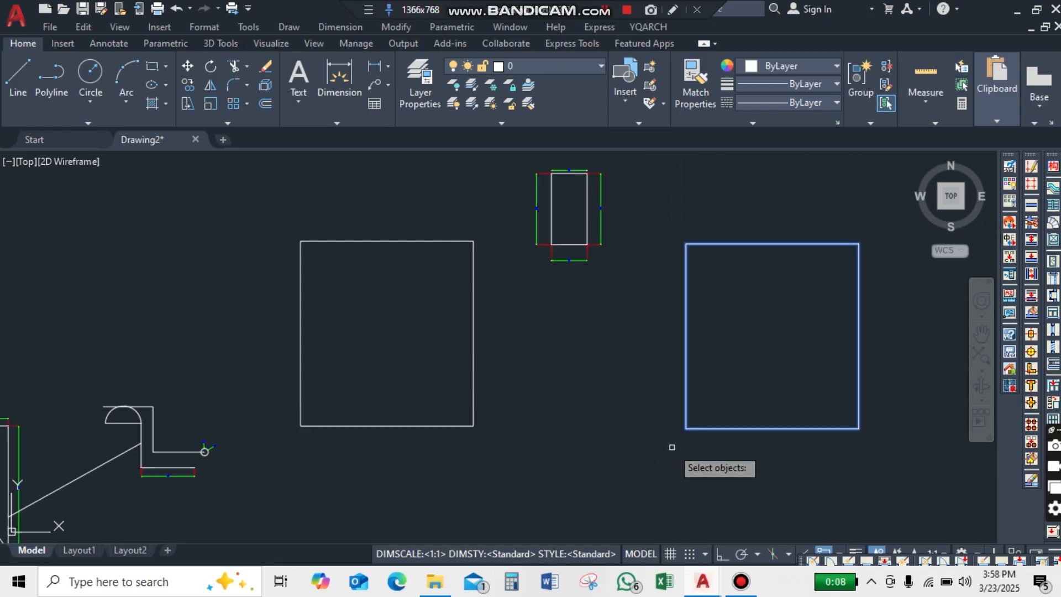
pyautogui.press('Return')
pyautogui.scroll(-4, 532, 345)
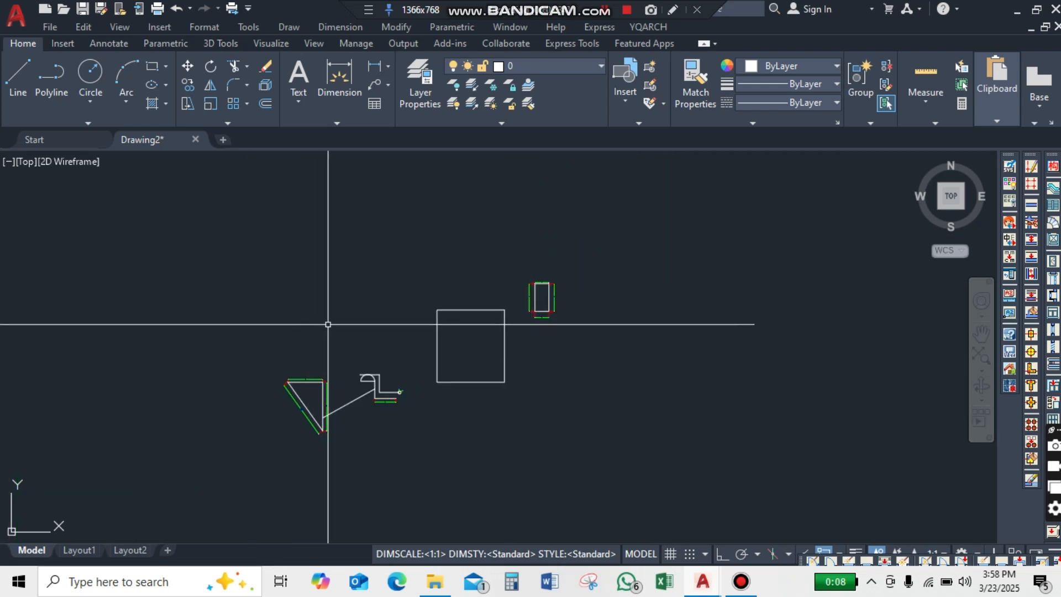
pyautogui.hotkey('ctrl', 'v')
pyautogui.click(220, 296)
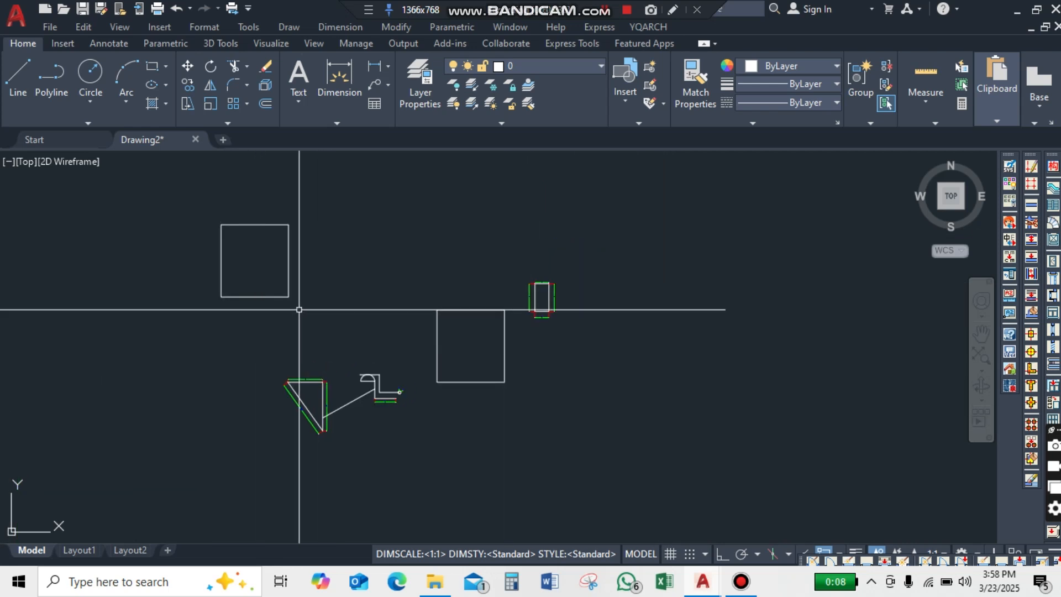
pyautogui.scroll(4, 230, 237)
pyautogui.scroll(-2, 447, 284)
pyautogui.scroll(2, 346, 253)
pyautogui.scroll(-2, 213, 285)
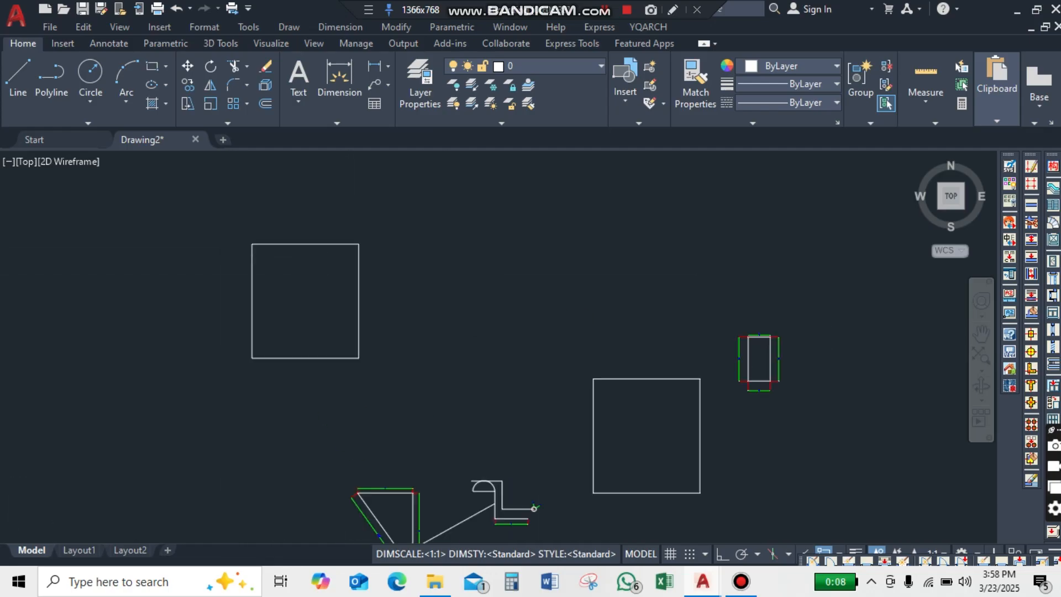
pyautogui.scroll(-3, 339, 287)
pyautogui.scroll(5, 512, 360)
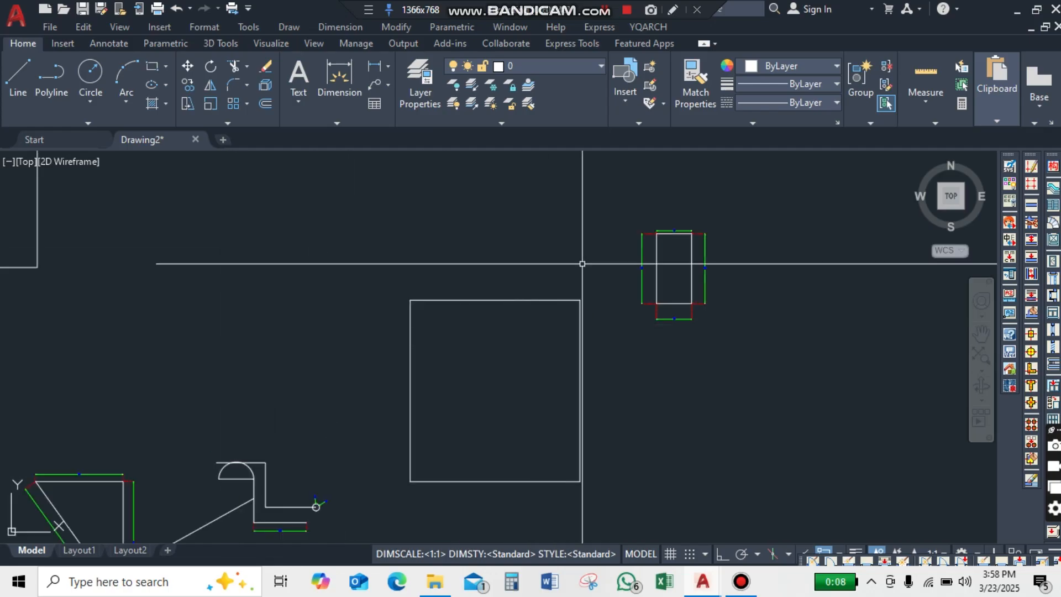
pyautogui.scroll(-4, 582, 263)
pyautogui.scroll(4, 584, 262)
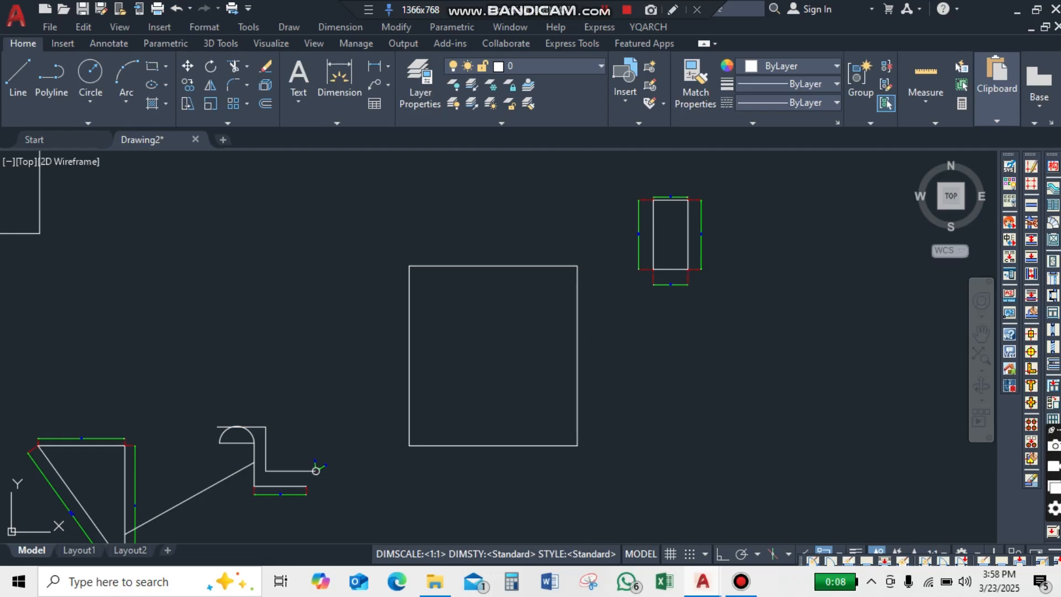
# - Move the original large rectangle 10' horizontally to the right with Ortho on, using its lower-right corner as base point
pyautogui.click(574, 282)
pyautogui.press('Escape')
pyautogui.write('m')
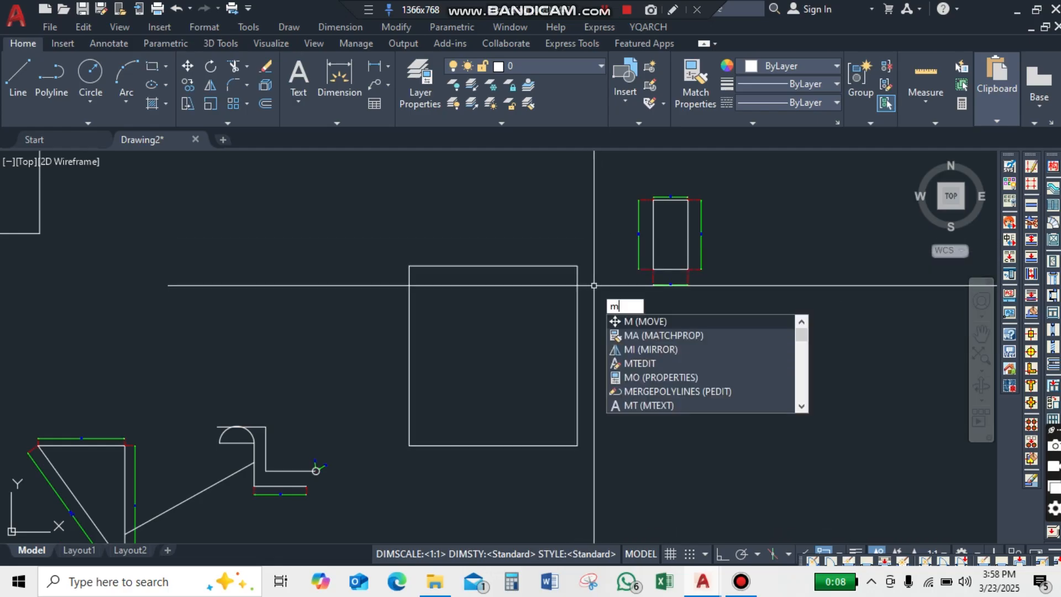
pyautogui.press('Return')
pyautogui.click(609, 235)
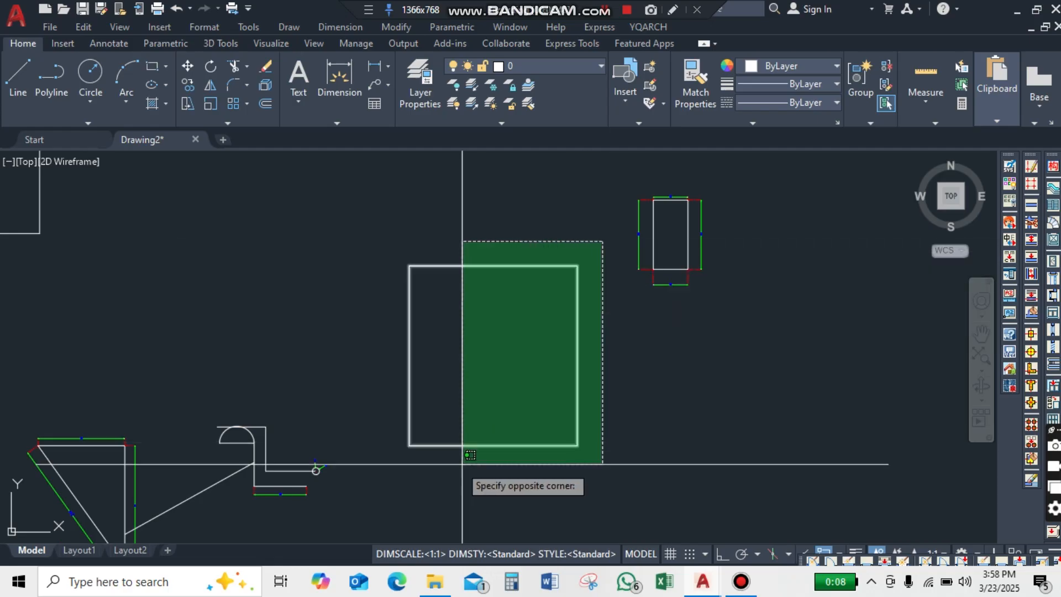
pyautogui.click(395, 492)
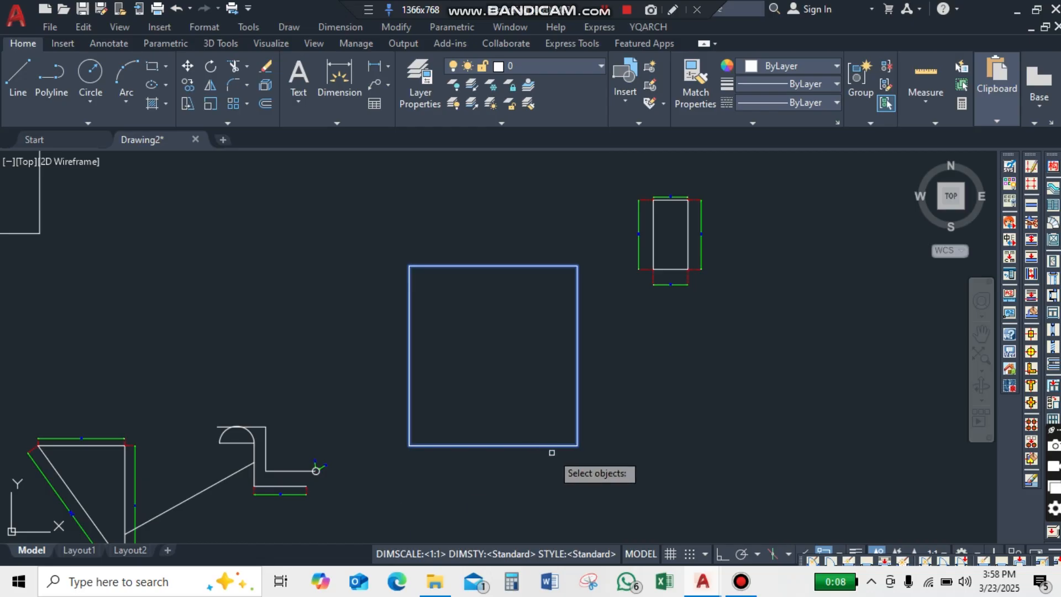
pyautogui.press('Return')
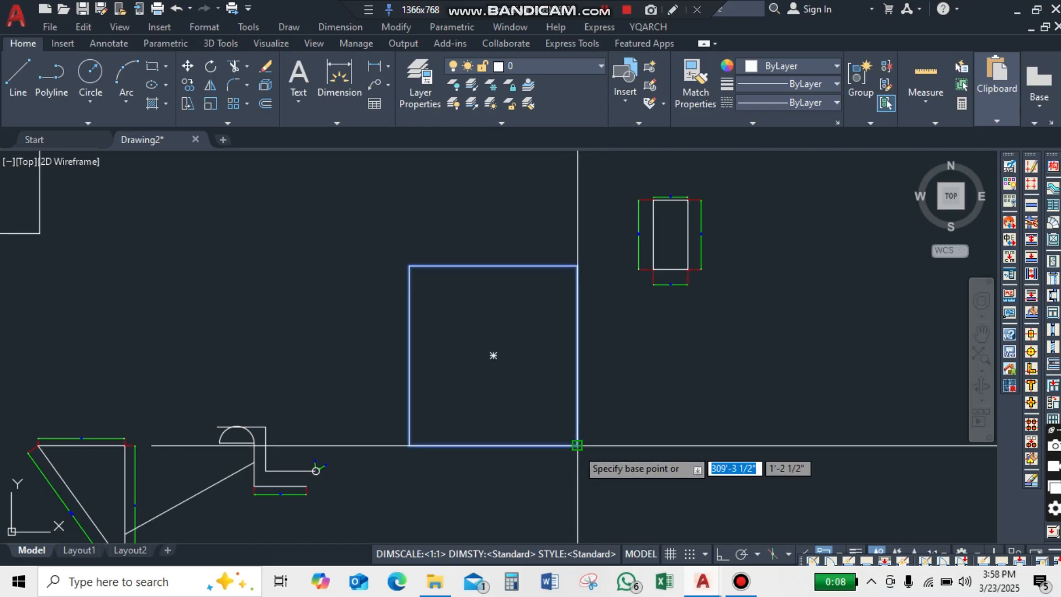
pyautogui.click(577, 445)
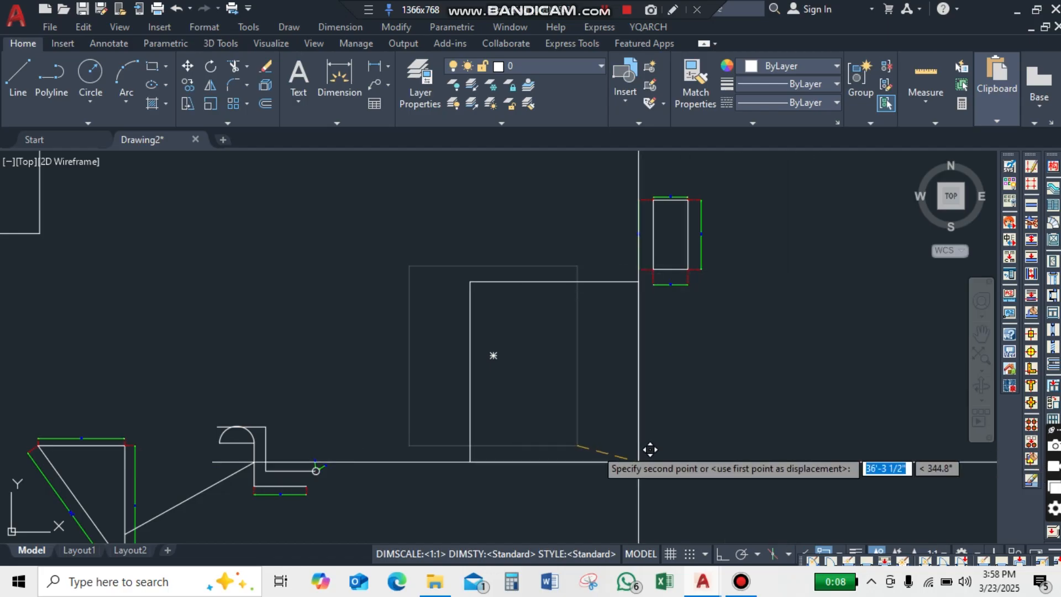
pyautogui.scroll(-2, 492, 395)
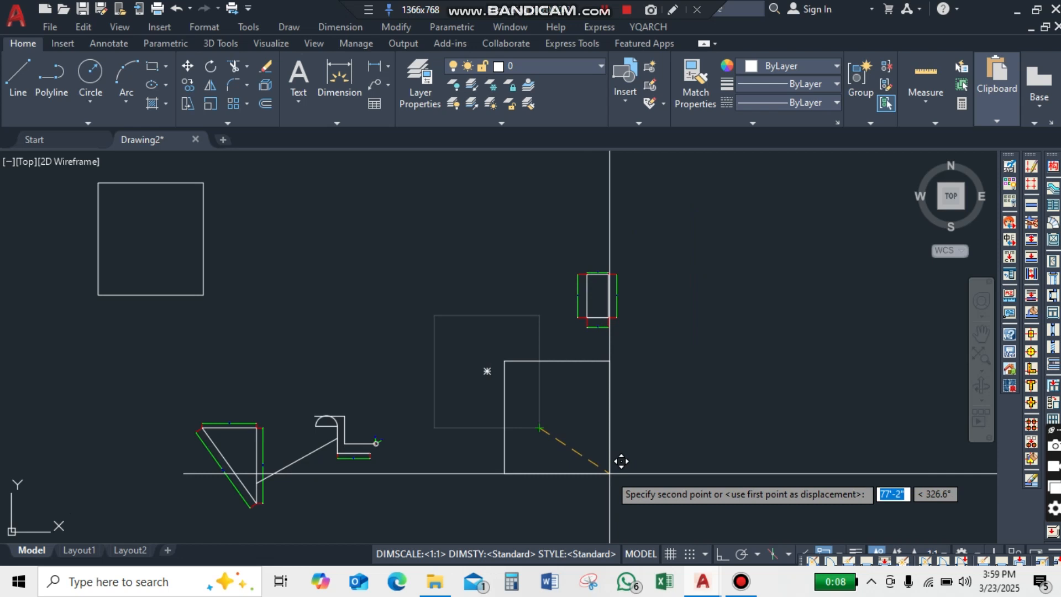
pyautogui.press('F8')
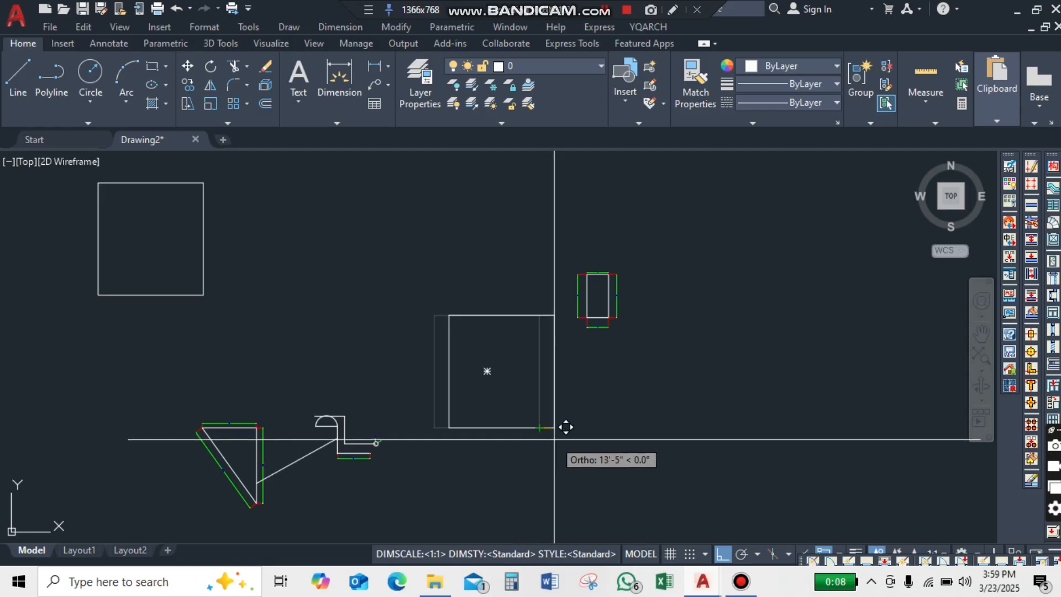
pyautogui.write("10'")
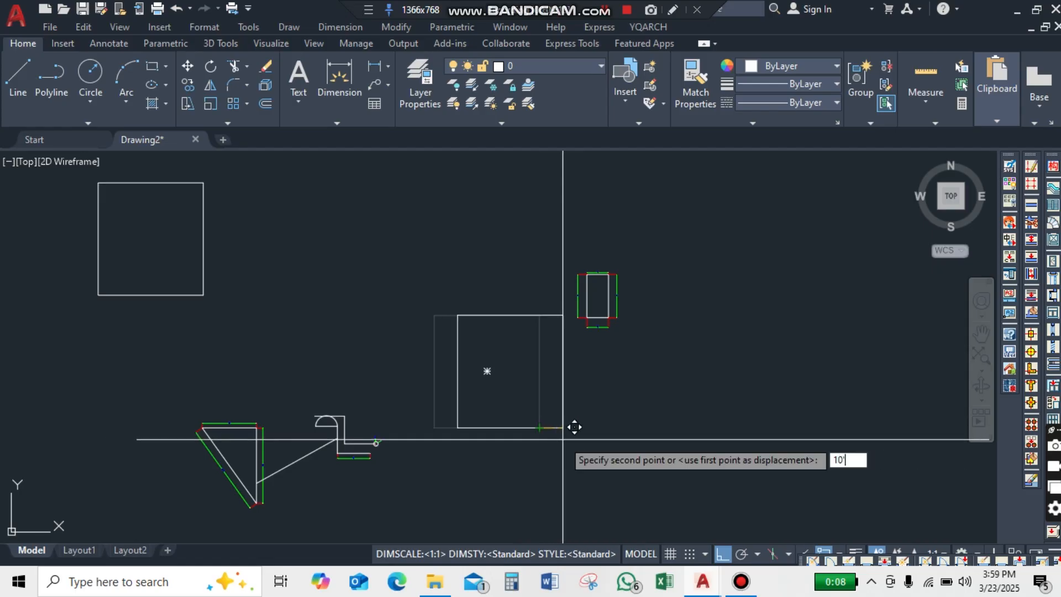
pyautogui.press('Return')
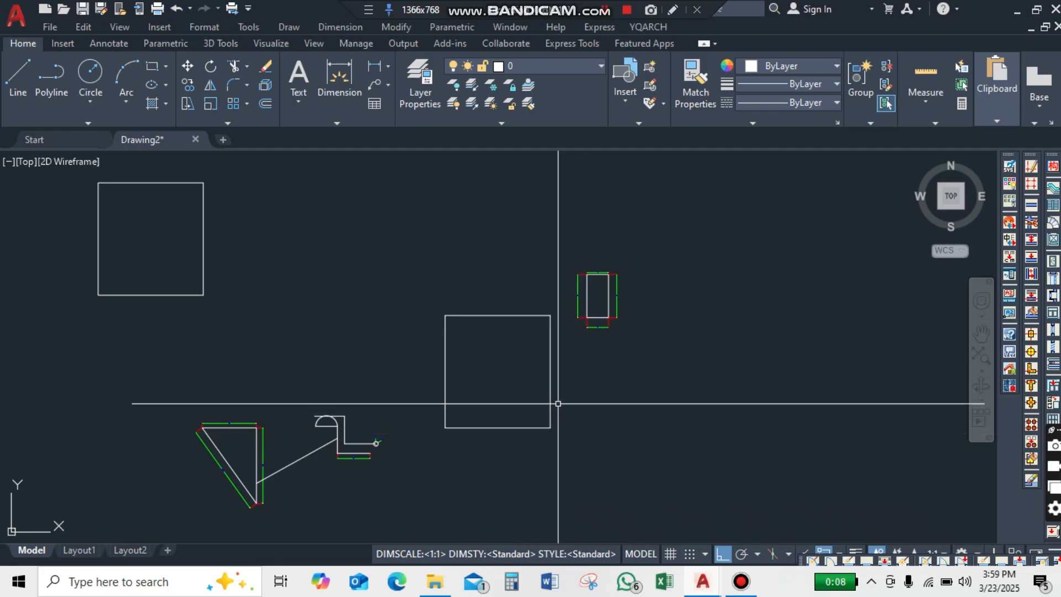
# - Move the large rectangle beside the small dimensioned one 120' horizontally to the right, using its lower-right corner as base point
pyautogui.click(560, 296)
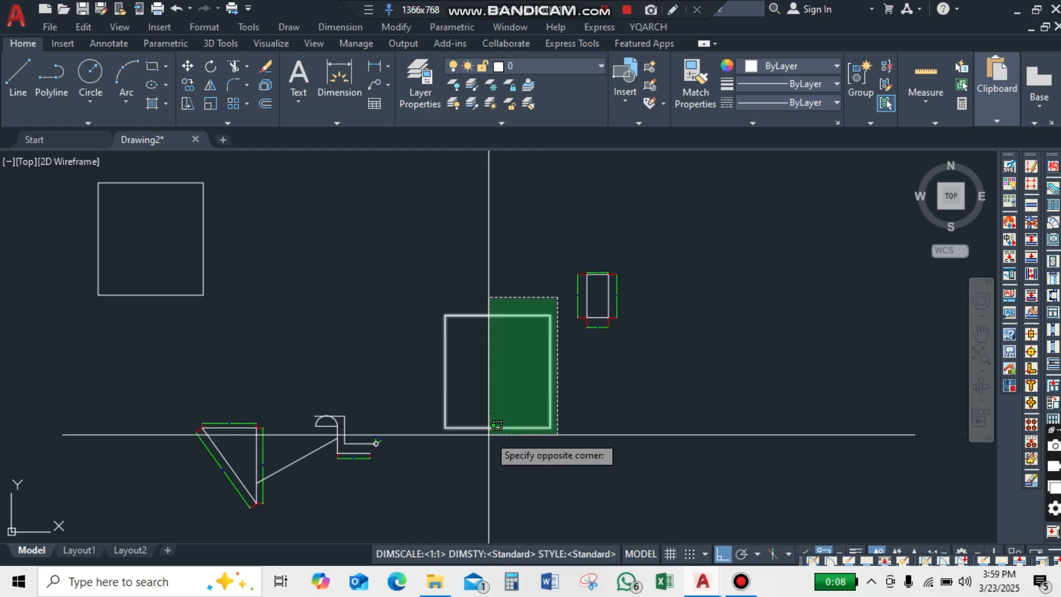
pyautogui.click(450, 462)
pyautogui.press('Return')
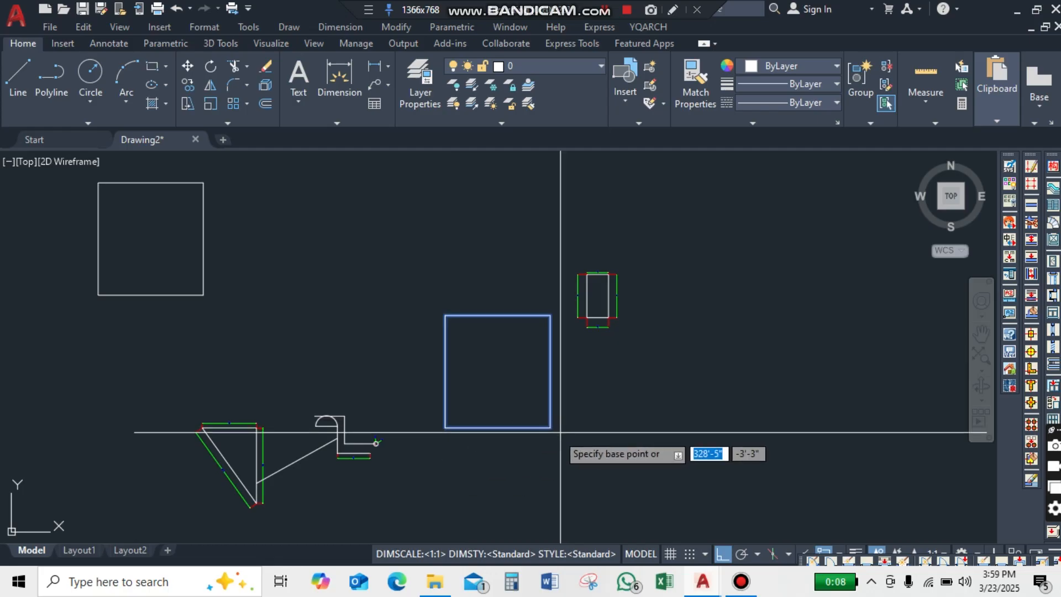
pyautogui.click(550, 428)
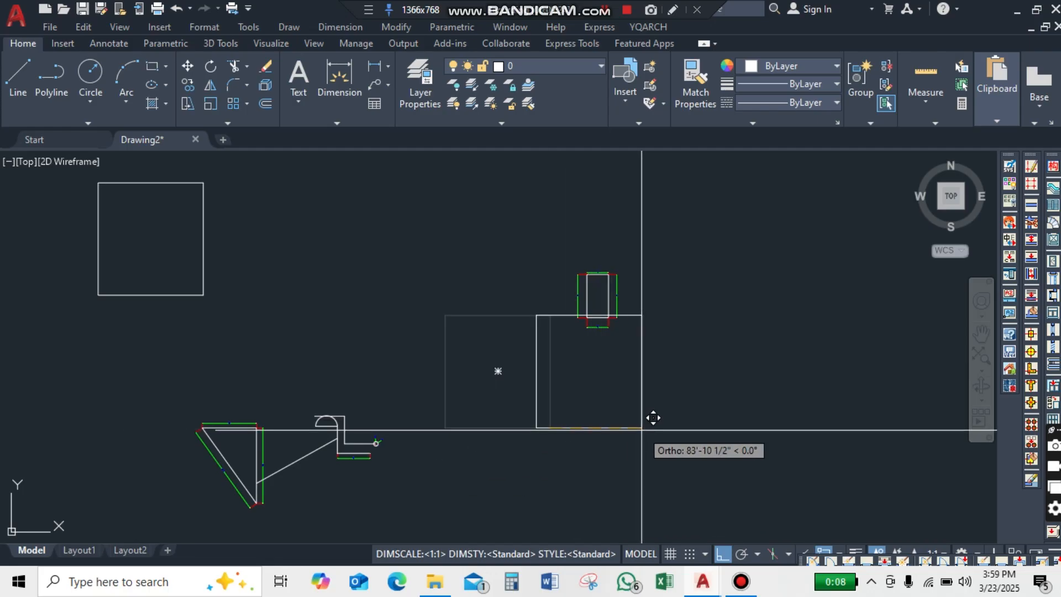
pyautogui.write('1')
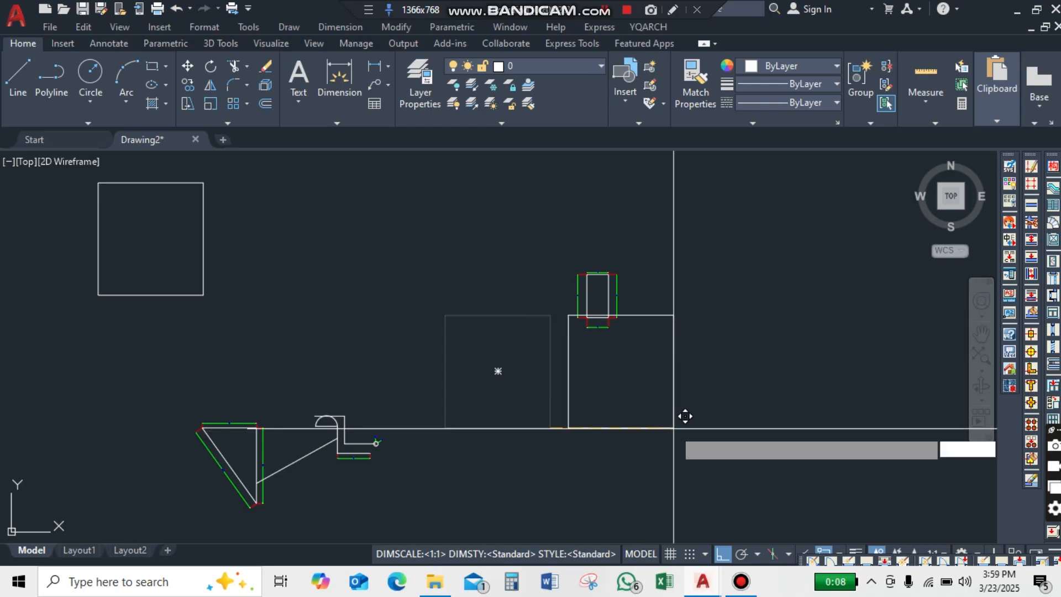
pyautogui.write("20'")
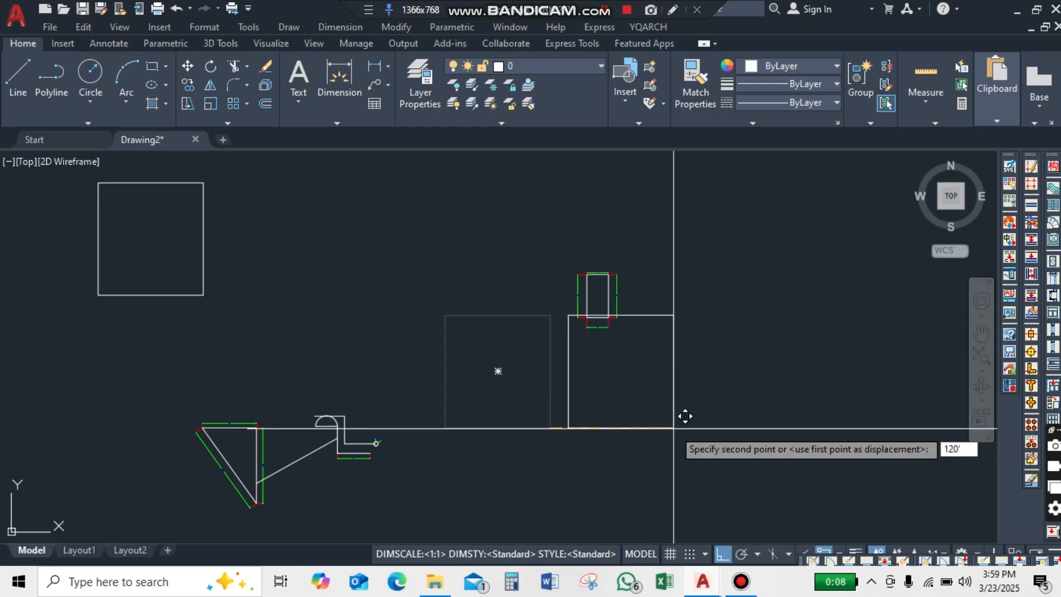
pyautogui.press('Return')
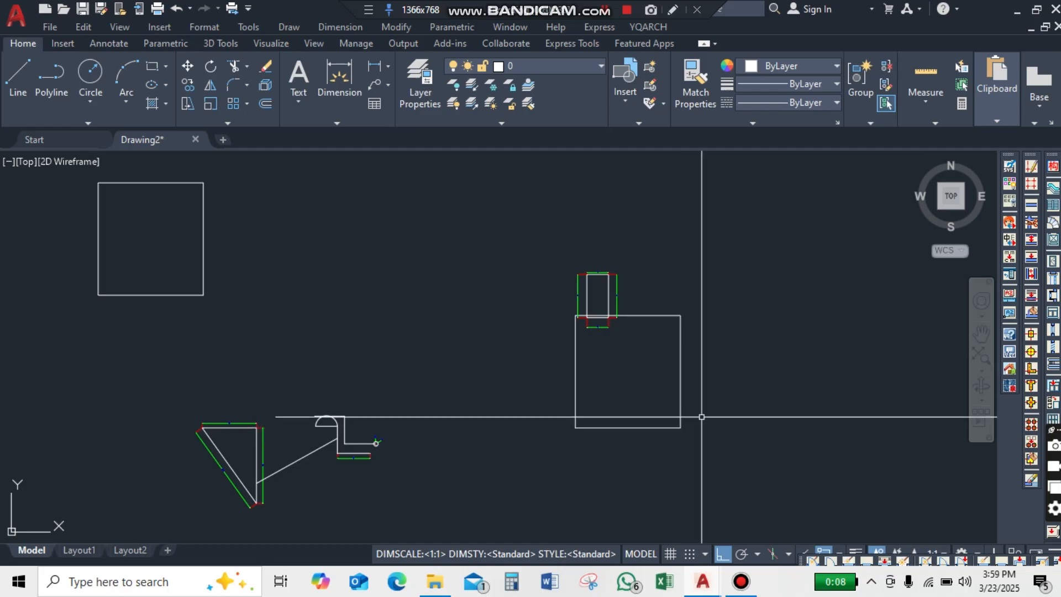
# - Copy the pasted rectangle above and left of the dimensioned triangle, using its upper-right corner as base point
pyautogui.scroll(5, 663, 309)
pyautogui.scroll(-5, 653, 303)
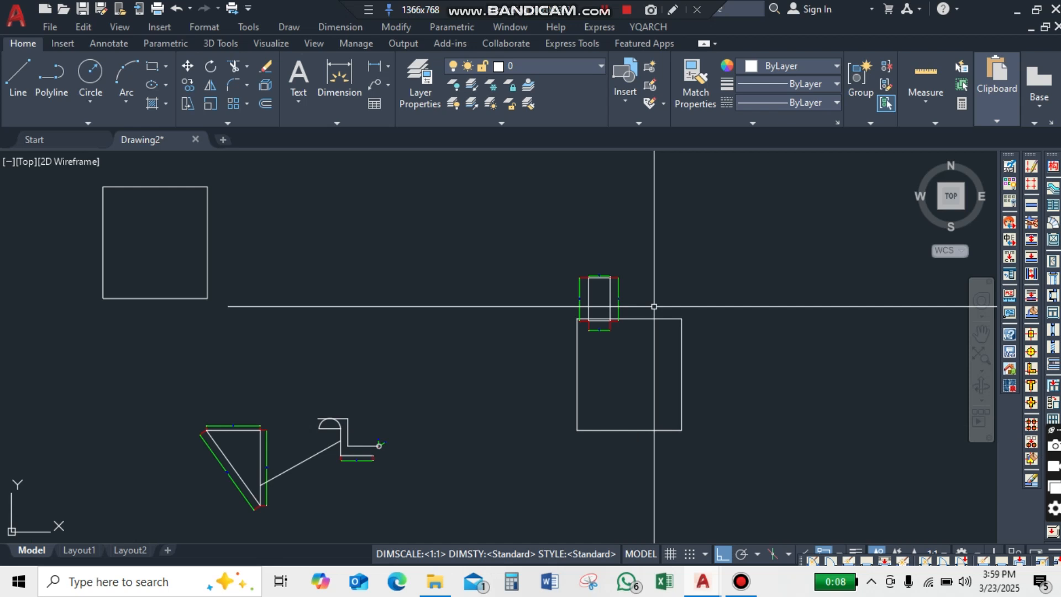
pyautogui.scroll(-2, 580, 391)
pyautogui.scroll(2, 376, 270)
pyautogui.scroll(-2, 459, 251)
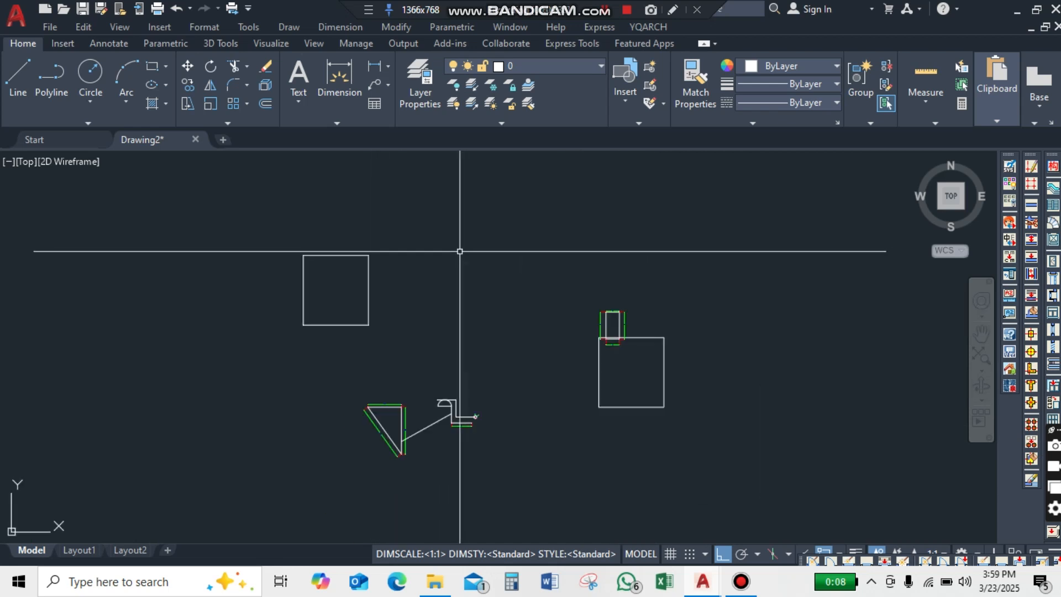
pyautogui.scroll(4, 276, 280)
pyautogui.click(574, 202)
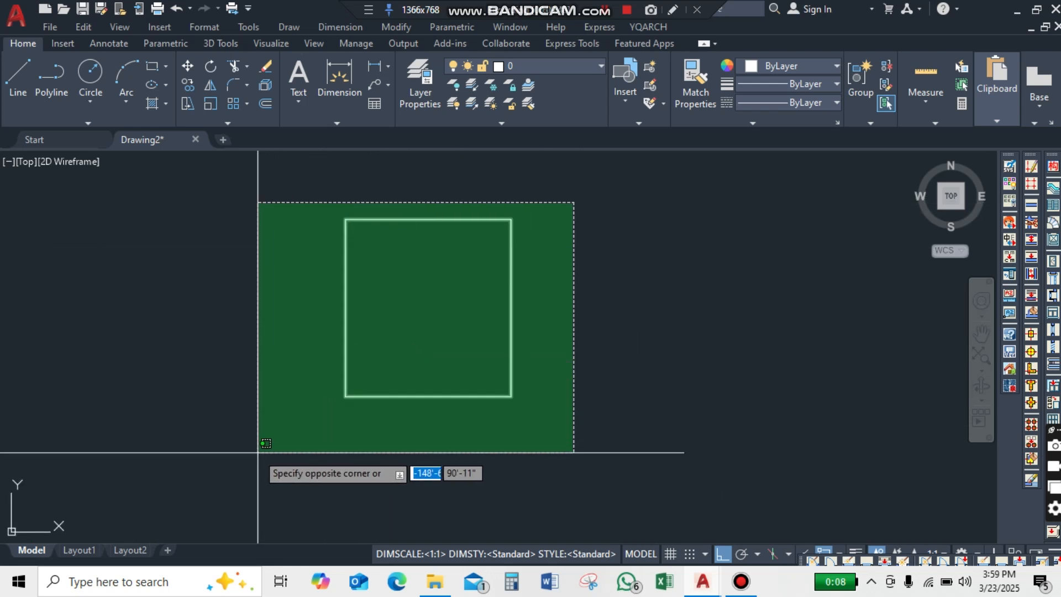
pyautogui.click(258, 452)
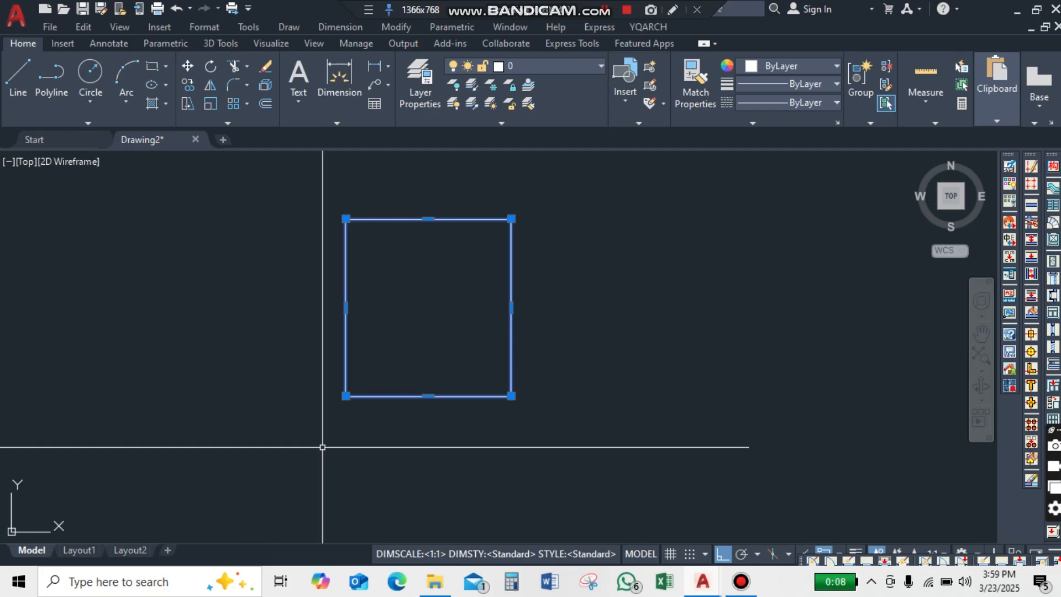
pyautogui.rightClick(513, 364)
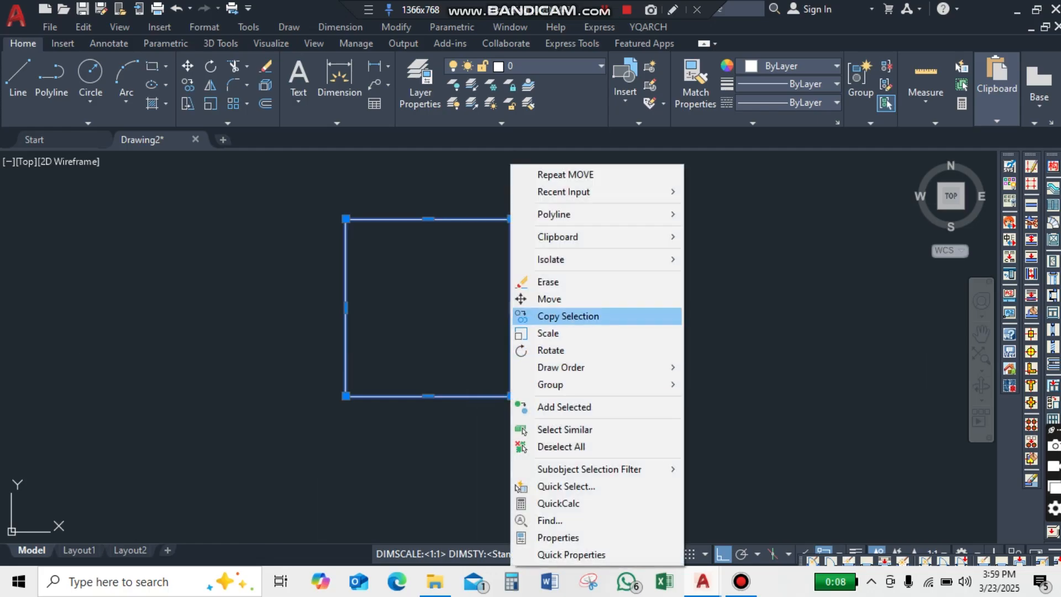
pyautogui.click(568, 316)
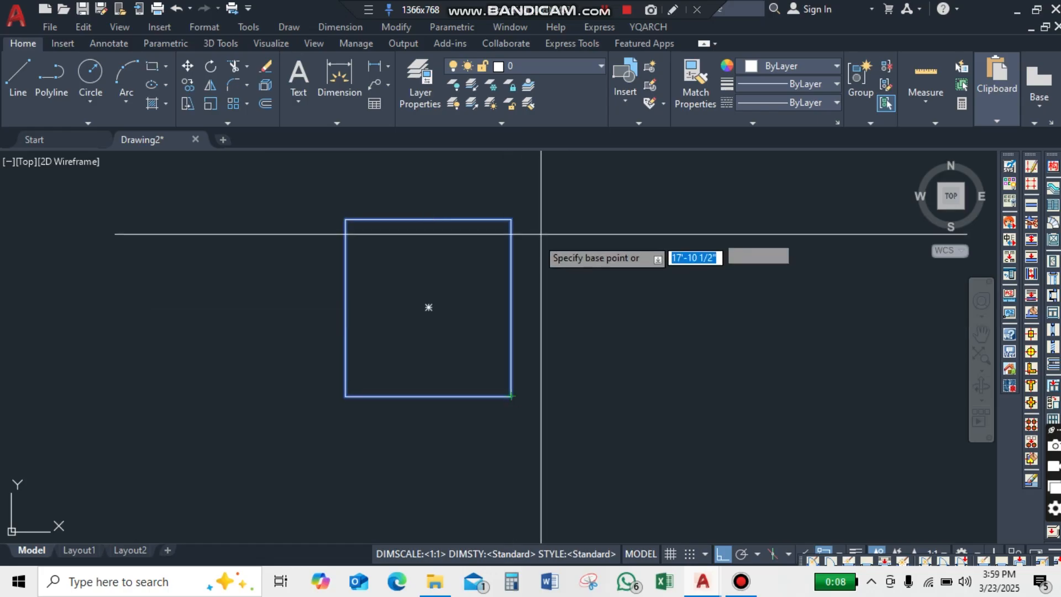
pyautogui.click(511, 219)
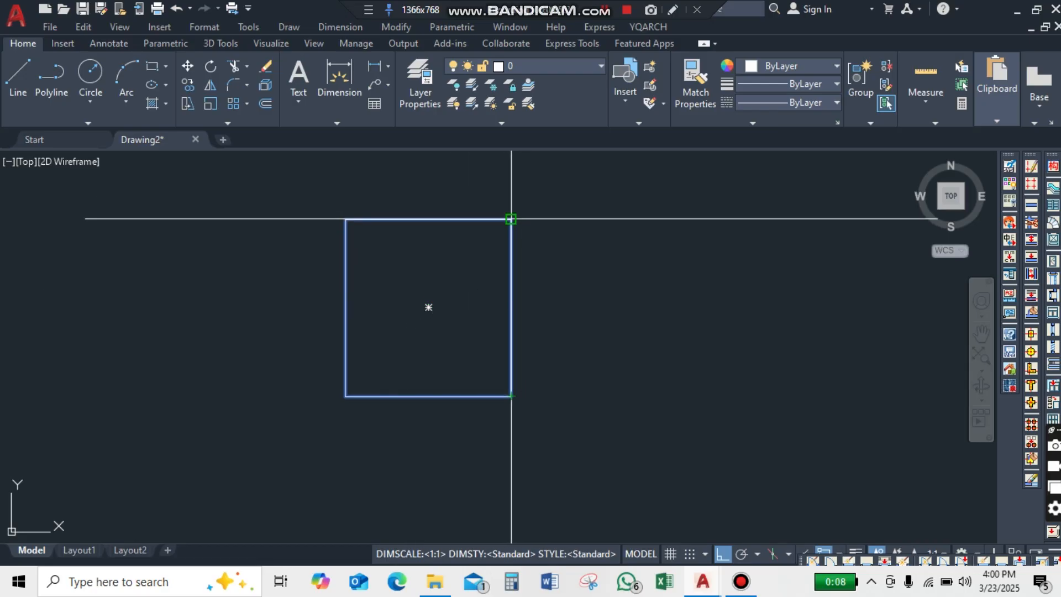
pyautogui.scroll(-4, 627, 227)
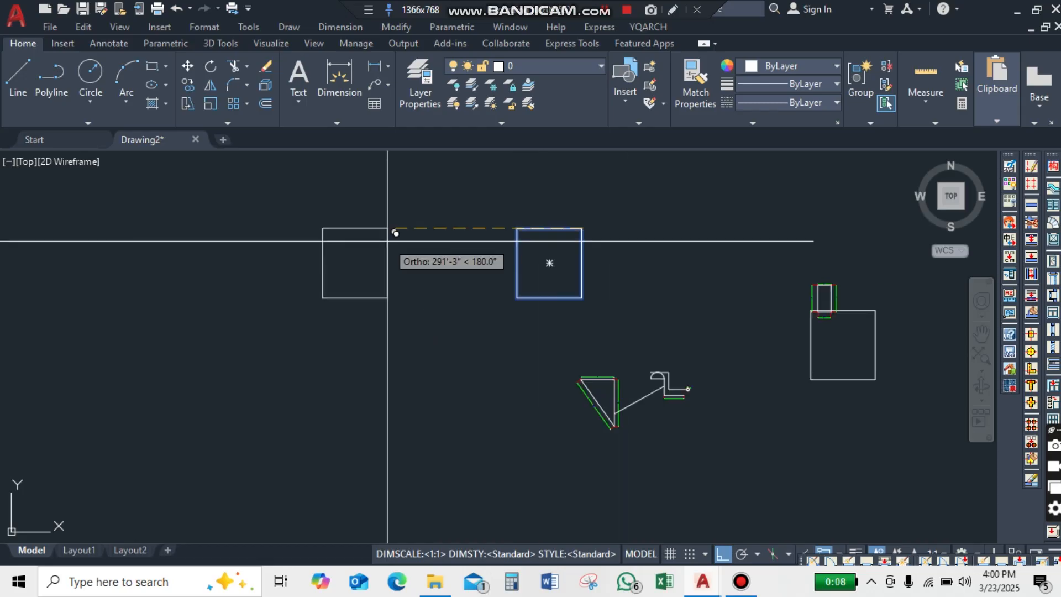